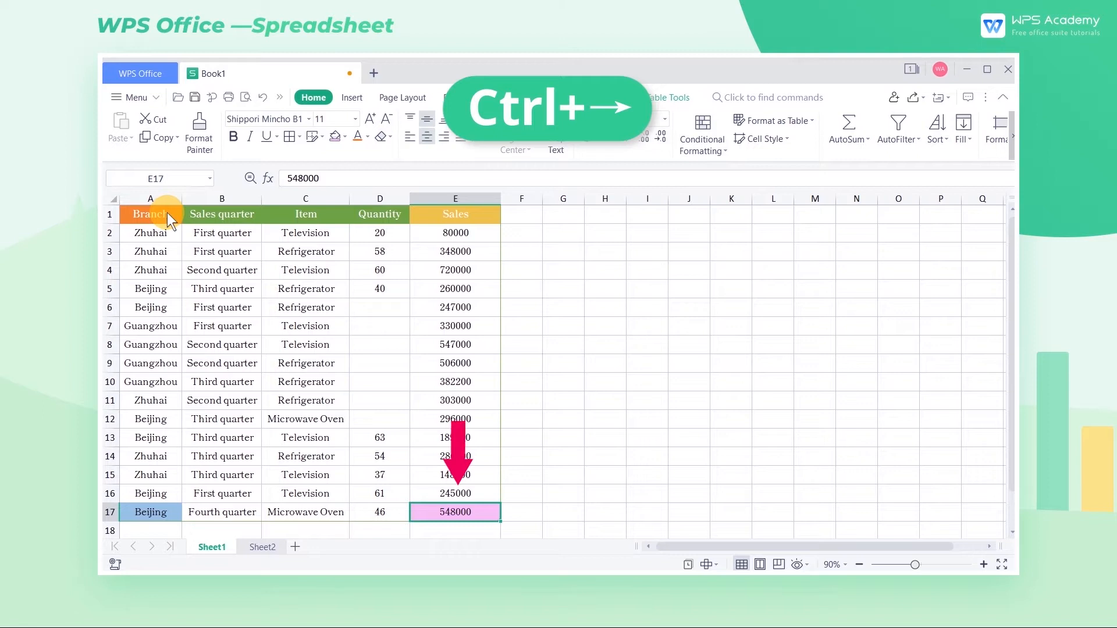
# Select the header row from A1 to E1, then select the Branch column from A1 down to A17.
pyautogui.click(171, 212)
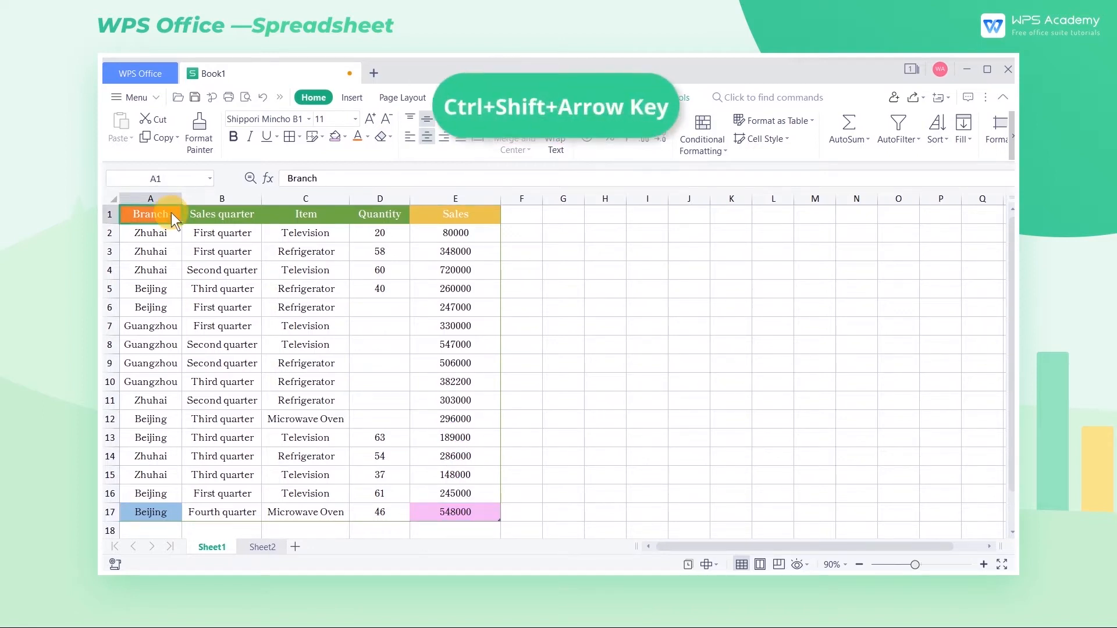
pyautogui.hotkey('ctrl', 'shift', 'Right')
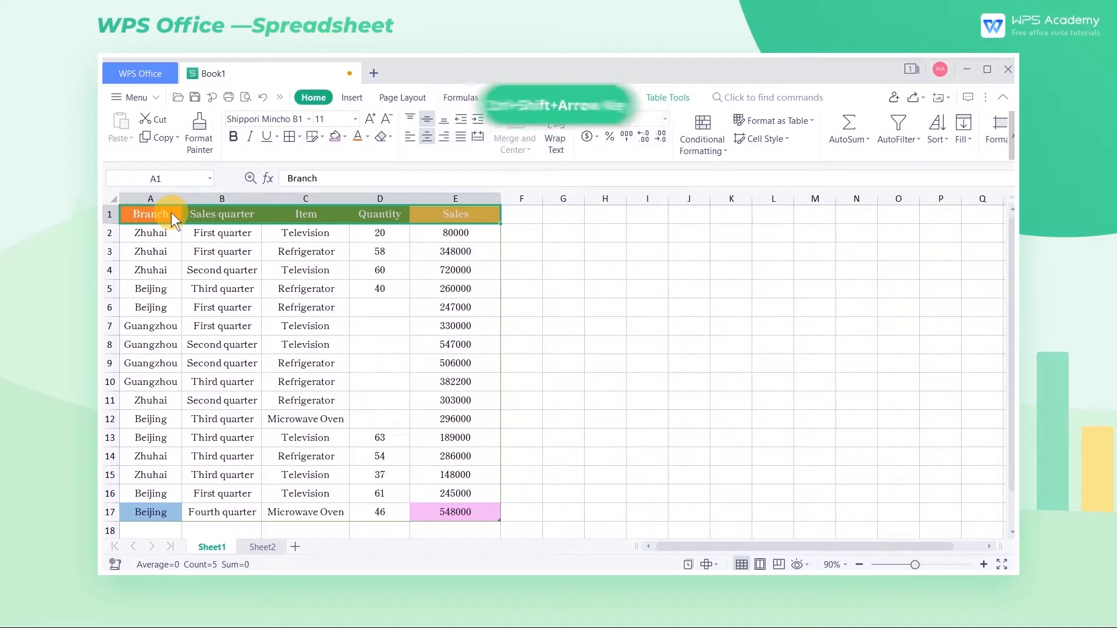
pyautogui.click(172, 212)
pyautogui.hotkey('ctrl', 'shift', 'Down')
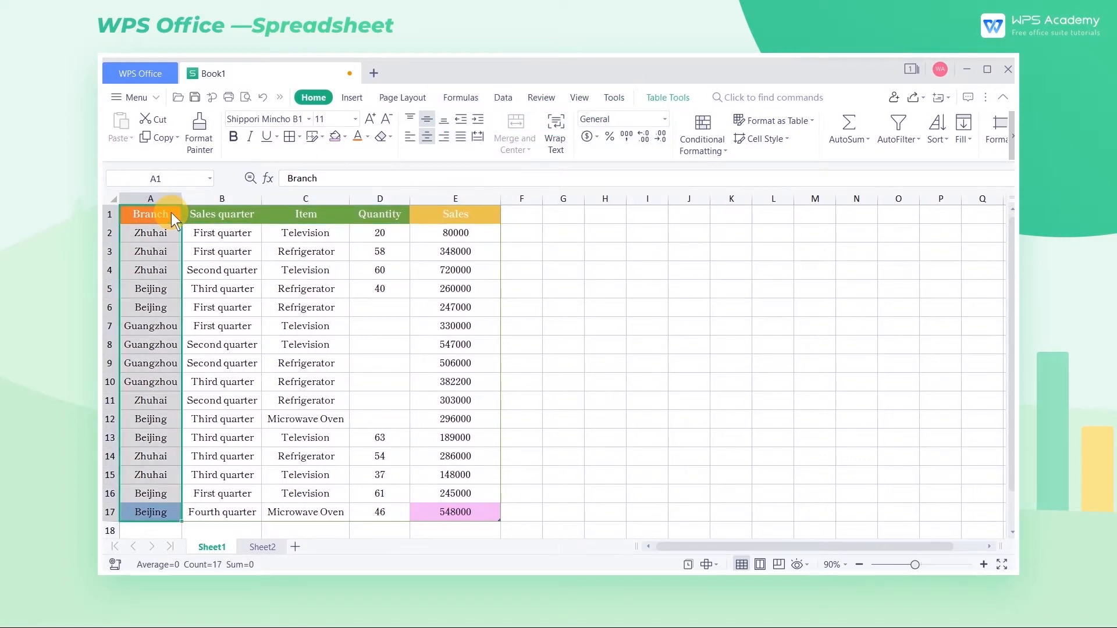
# Select row 7 from A7 across the blank Quantity cell to the Sales value in E7.
pyautogui.click(164, 324)
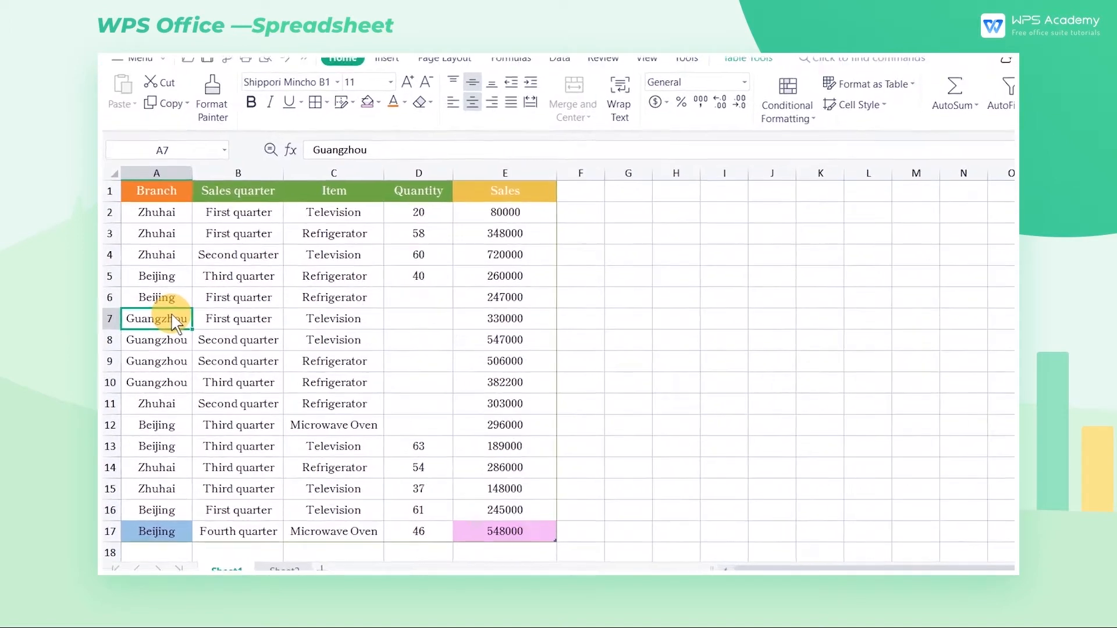
pyautogui.hotkey('ctrl', 'shift', 'Right')
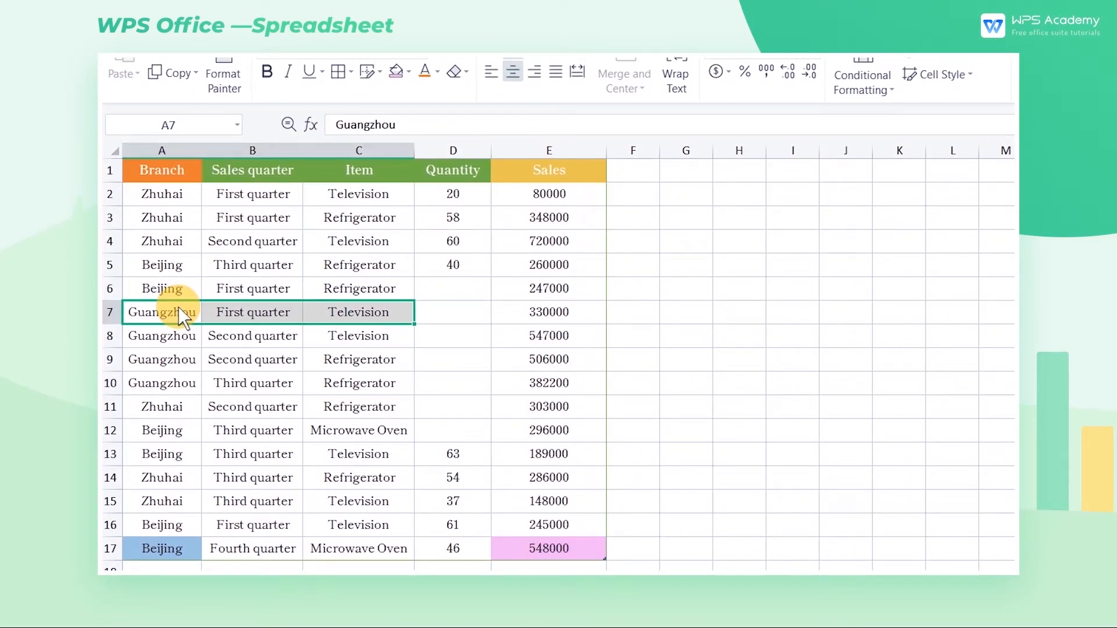
pyautogui.hotkey('ctrl', 'shift', 'Right')
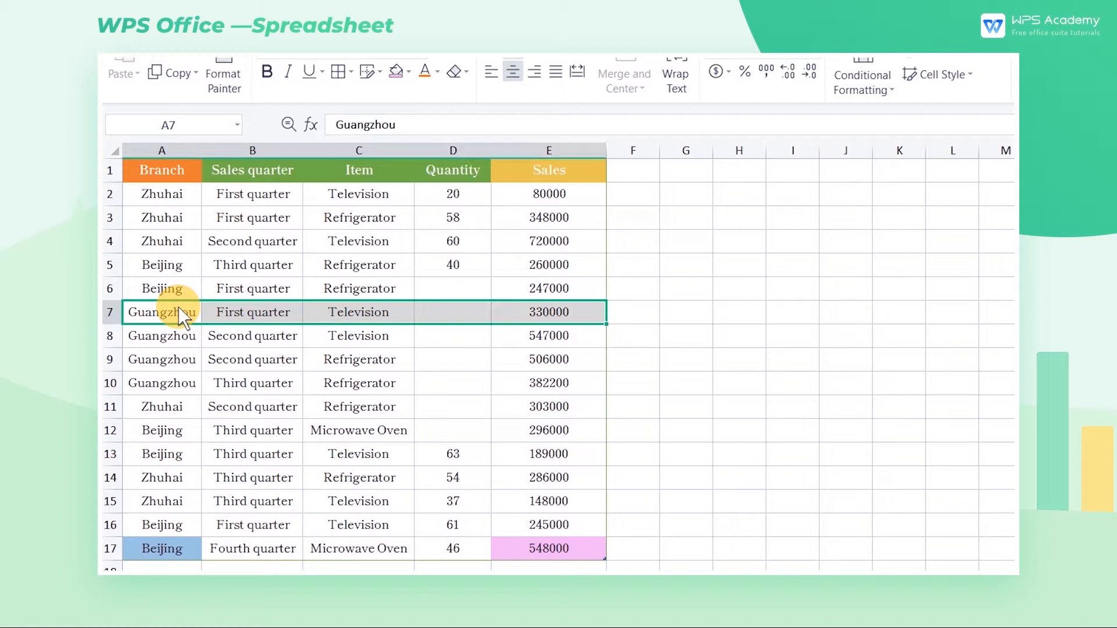
# From empty cell G8, jump to the sheet's first cell A1 and then to the last used cell E17.
pyautogui.click(697, 341)
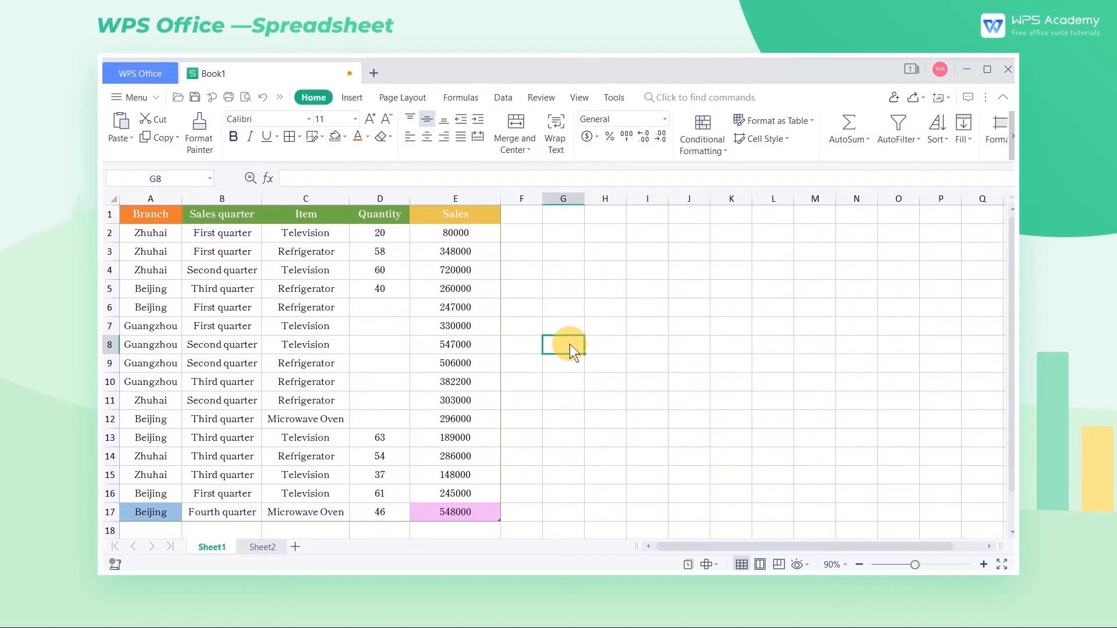
pyautogui.hotkey('ctrl', 'Home')
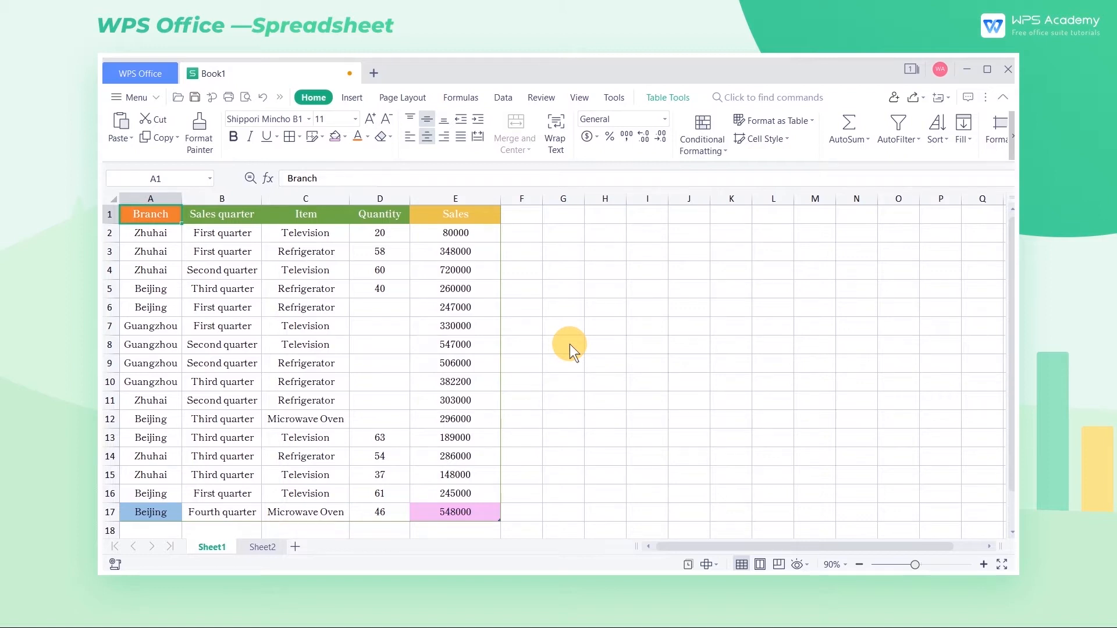
pyautogui.hotkey('ctrl', 'End')
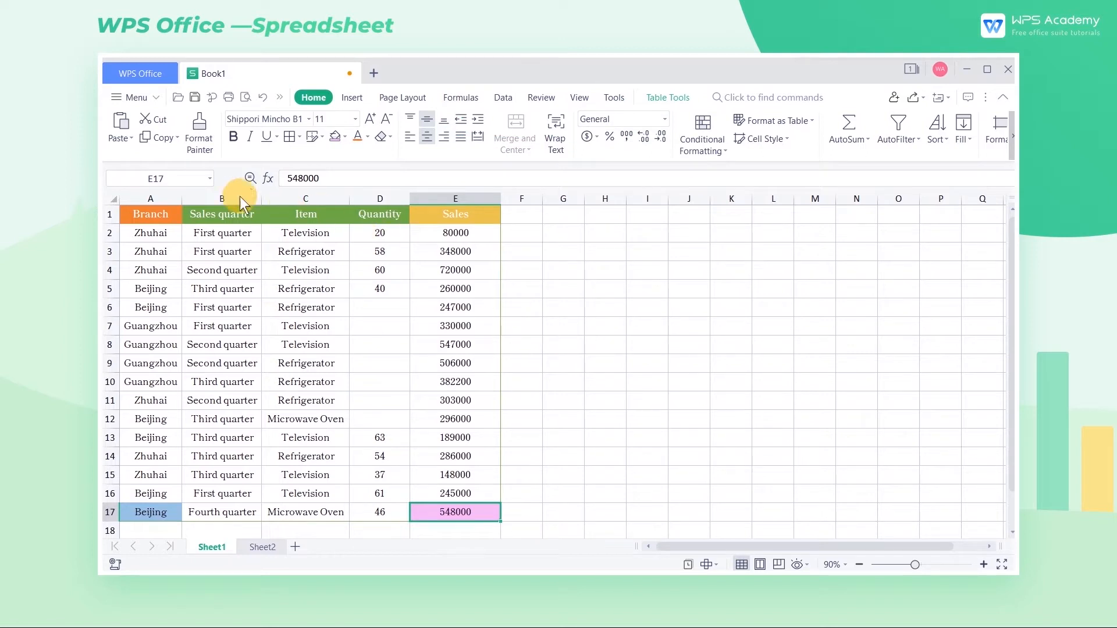
# Jump directly to cell A10000 by its cell reference.
pyautogui.click(174, 183)
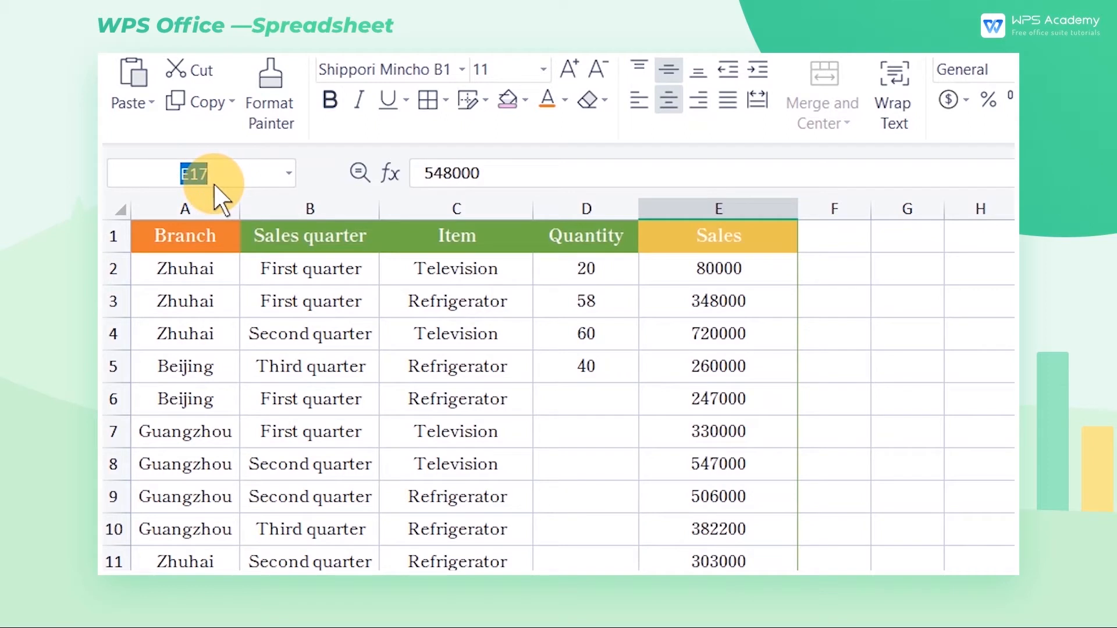
pyautogui.write('A10000')
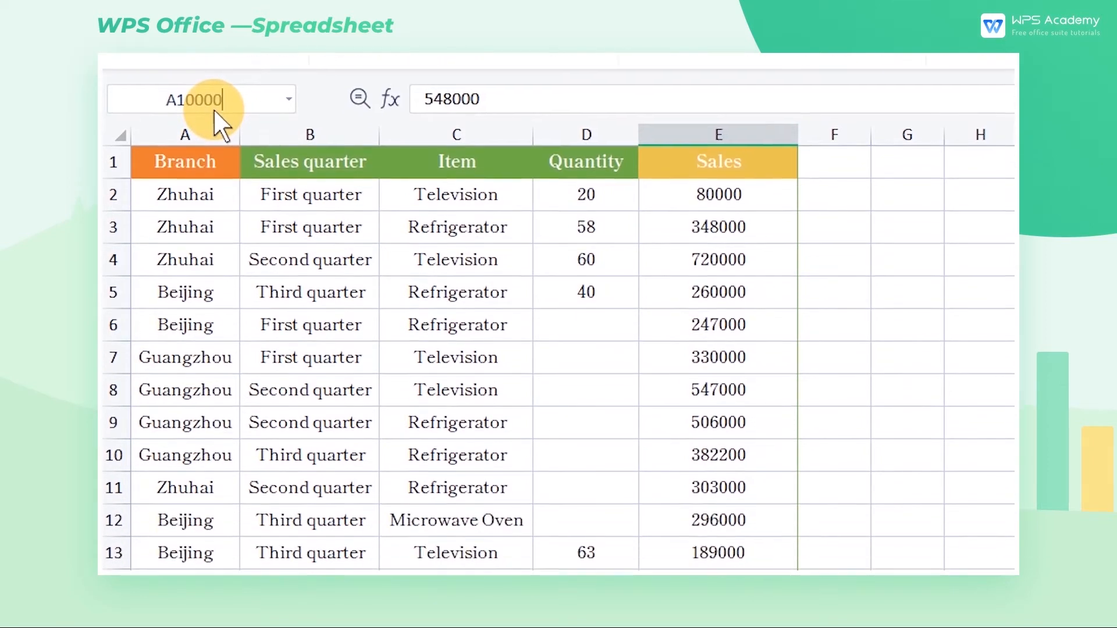
pyautogui.press('Return')
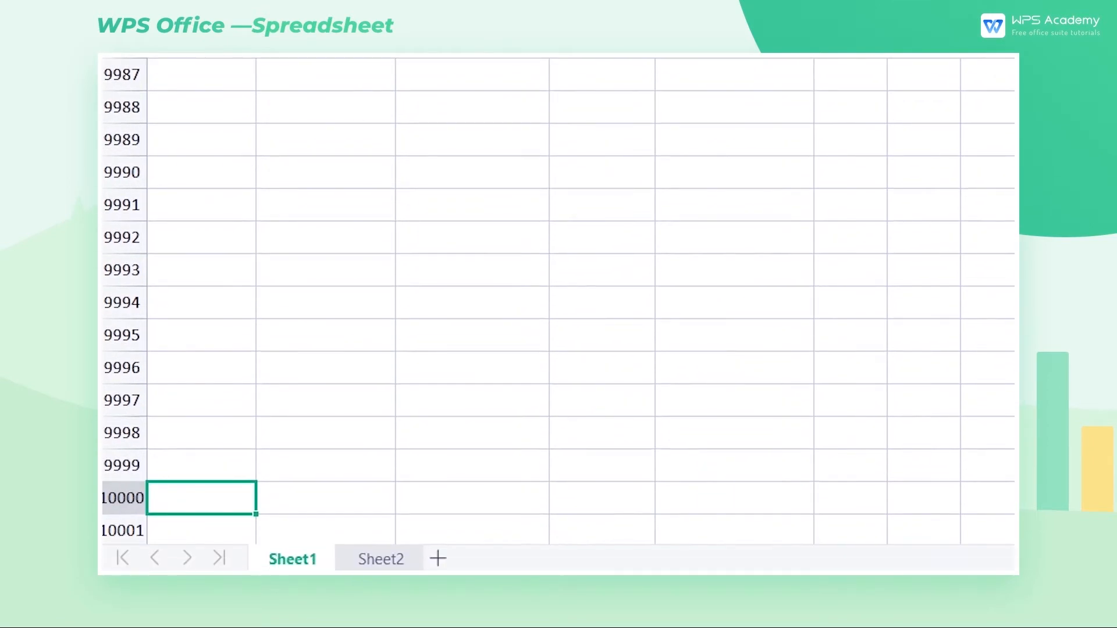
pyautogui.scroll(-2, 279, 267)
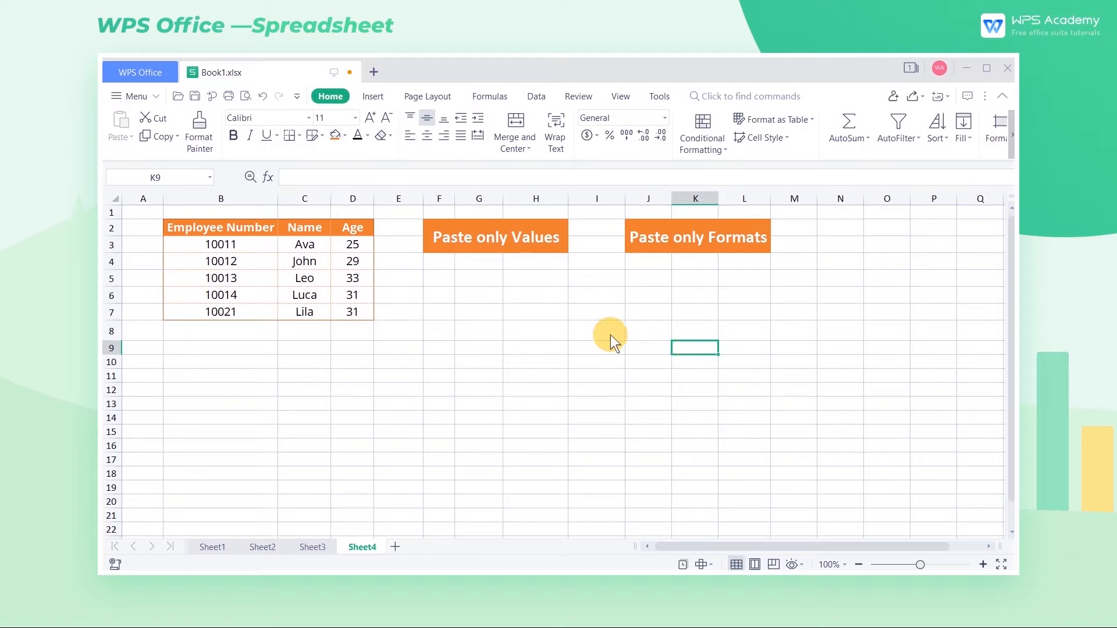
# Copy the employee table B2:D7 and paste only its values starting at cell F5.
pyautogui.moveTo(268, 232); pyautogui.dragTo(357, 315)
pyautogui.hotkey('ctrl', 'c')
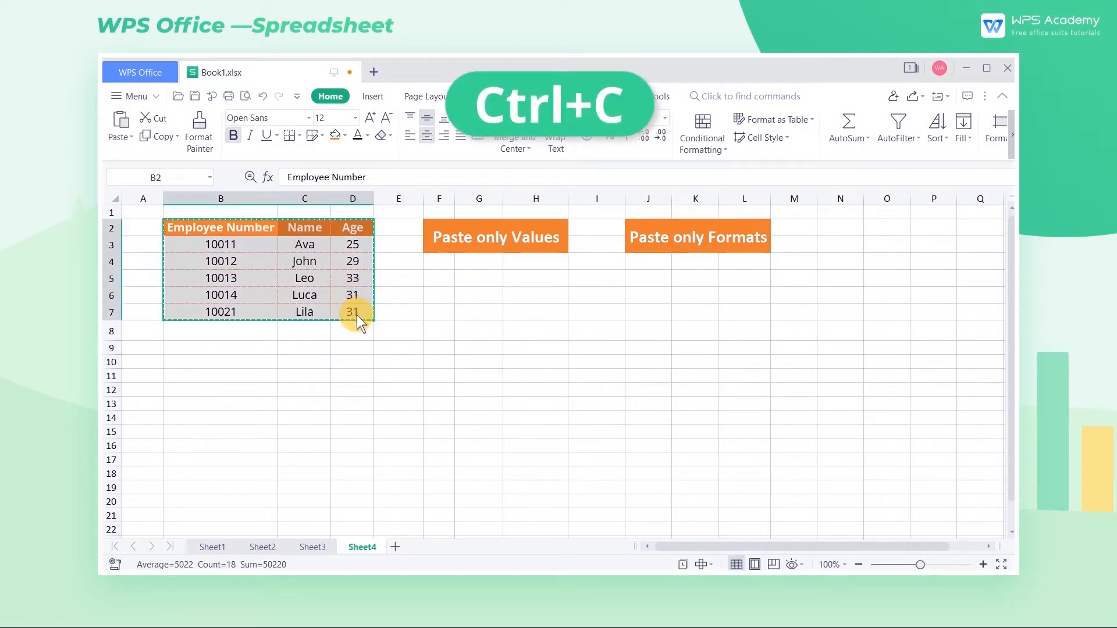
pyautogui.click(430, 275)
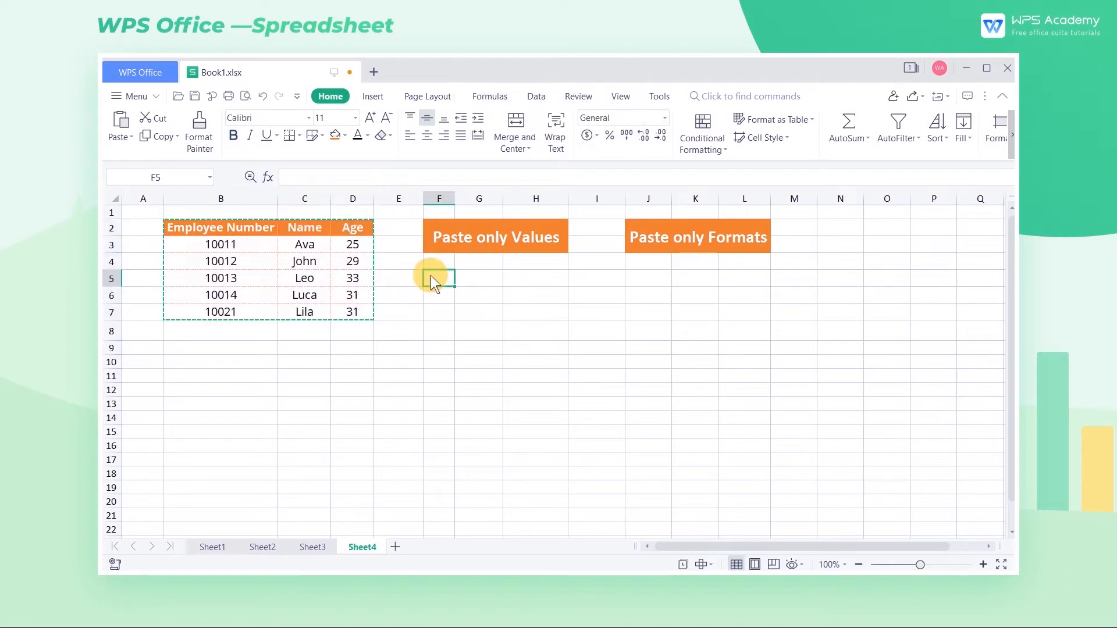
pyautogui.rightClick(430, 275)
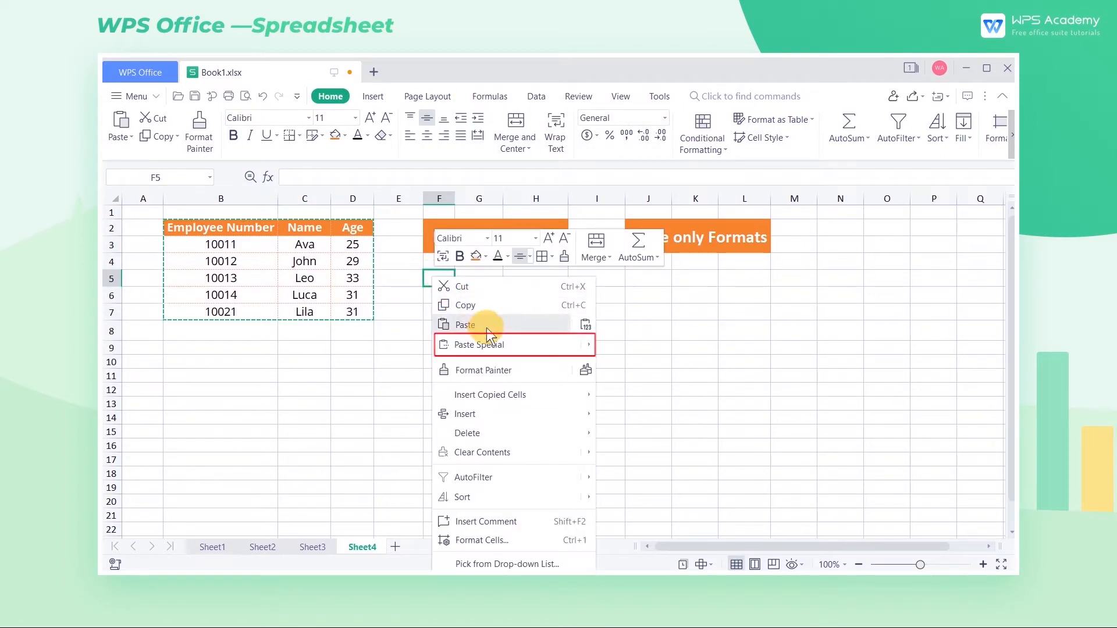
pyautogui.click(492, 344)
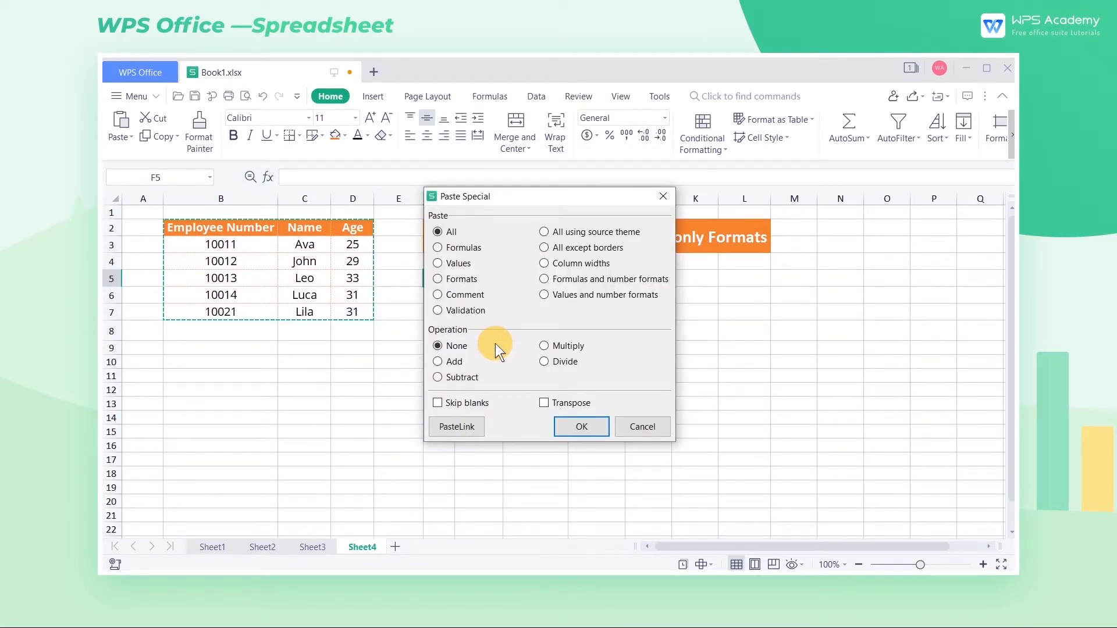
pyautogui.click(457, 262)
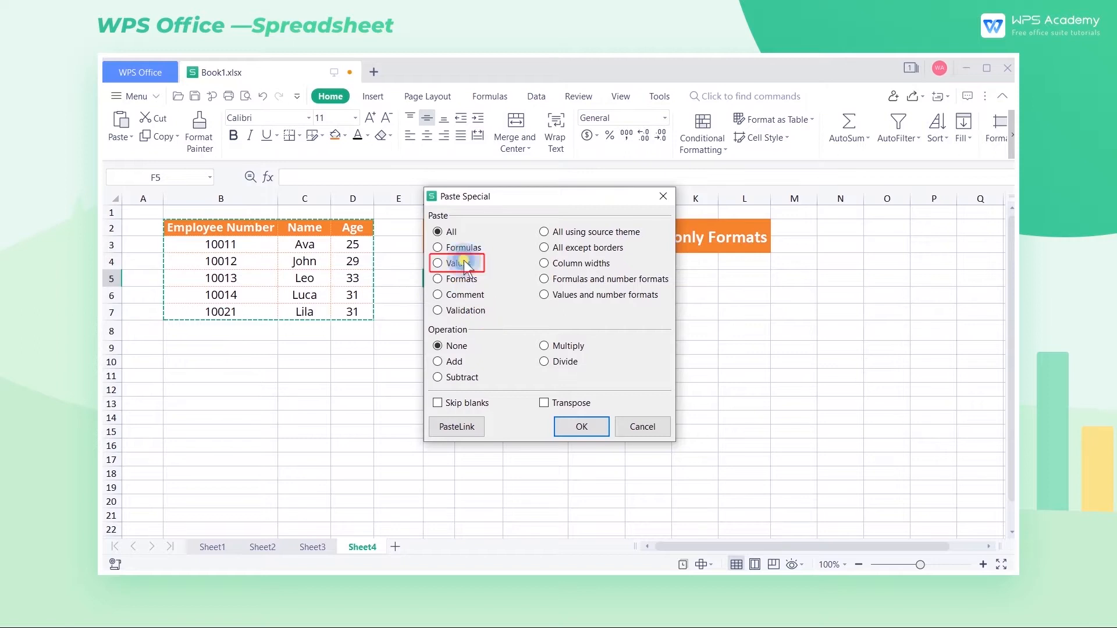
pyautogui.click(588, 426)
# Paste only the formats of the copied employee table starting at cell J5.
pyautogui.click(639, 280)
pyautogui.rightClick(640, 284)
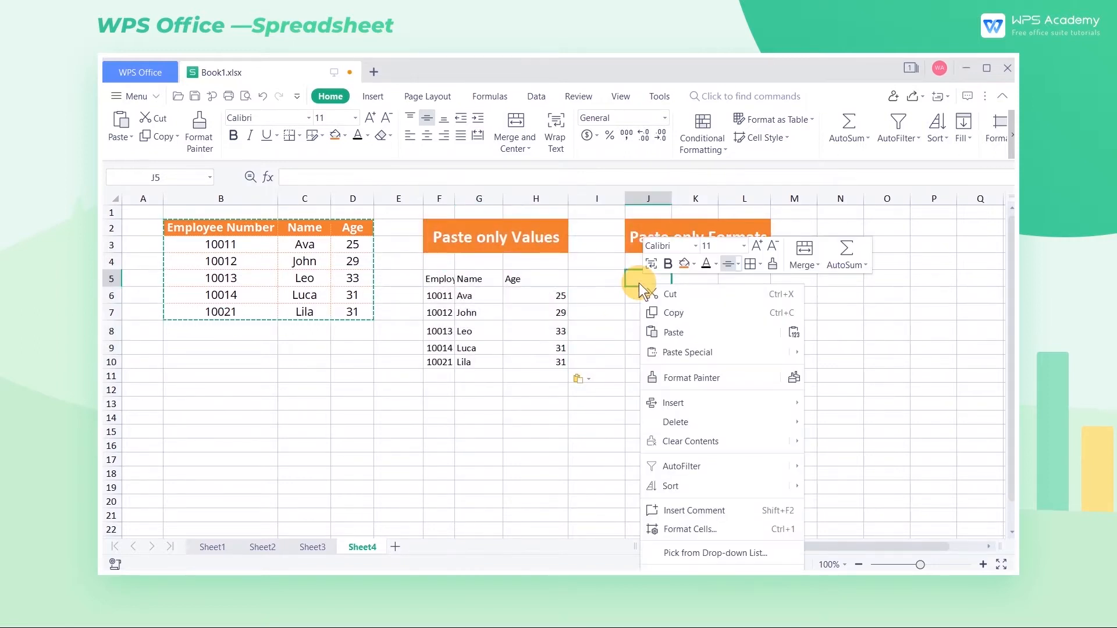
pyautogui.click(680, 350)
pyautogui.click(465, 279)
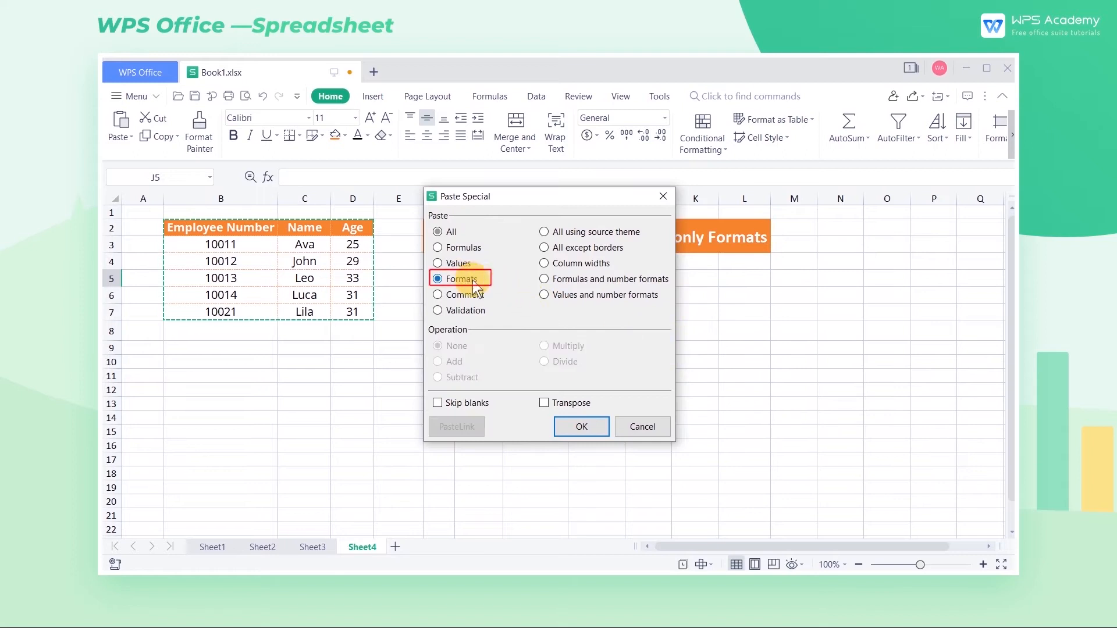
pyautogui.click(593, 419)
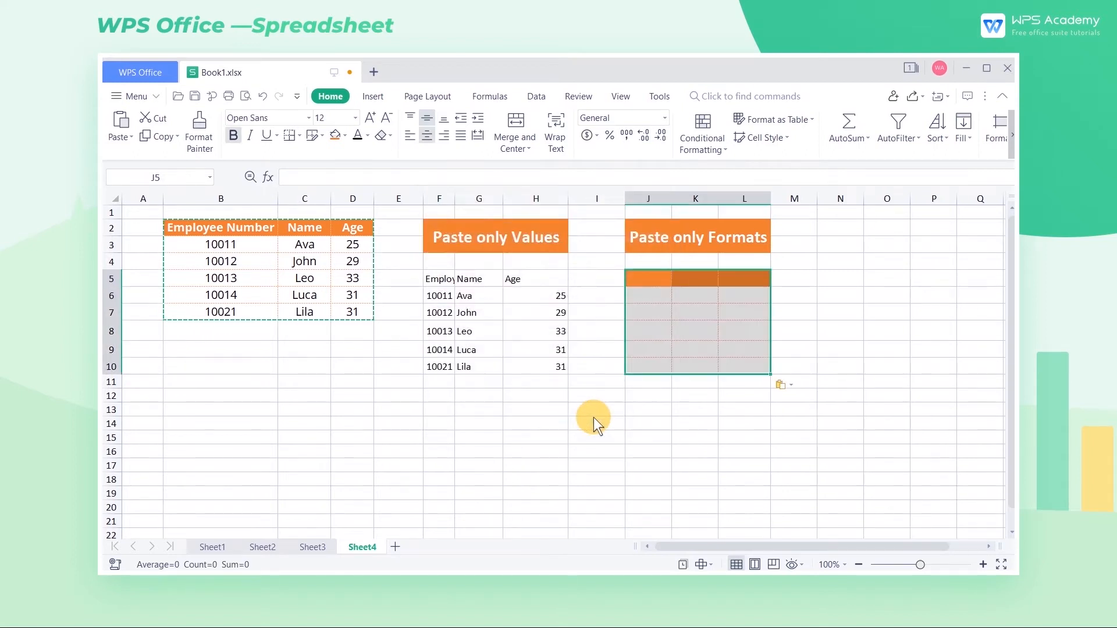
pyautogui.click(706, 429)
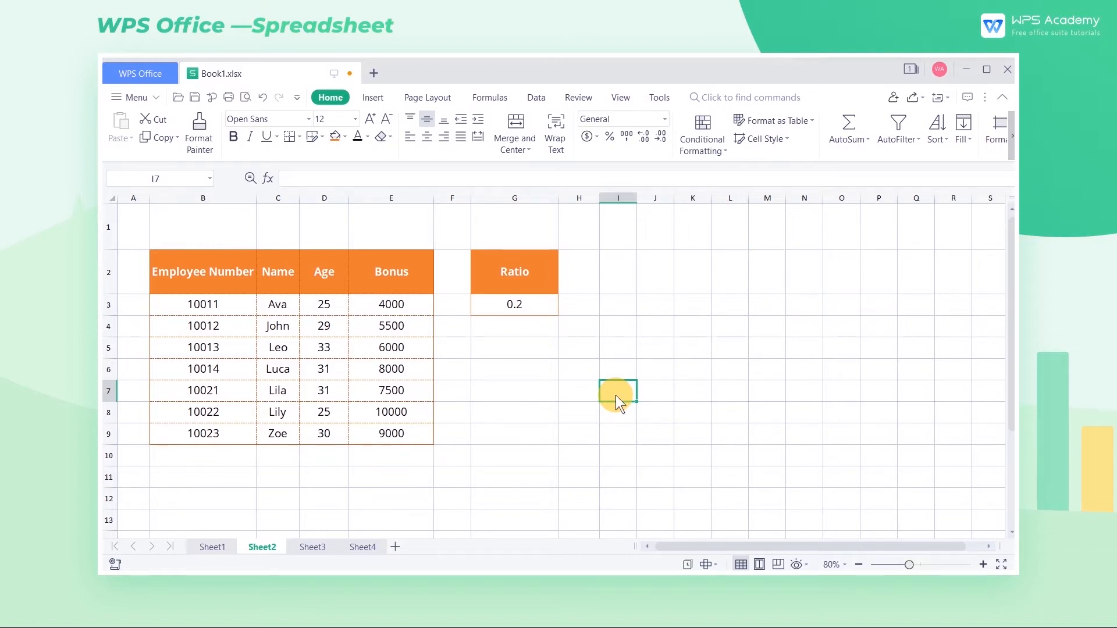
# Copy the 0.2 ratio in G3 and multiply the Bonus values E3:E9 by it using Paste Special.
pyautogui.click(543, 303)
pyautogui.hotkey('ctrl', 'c')
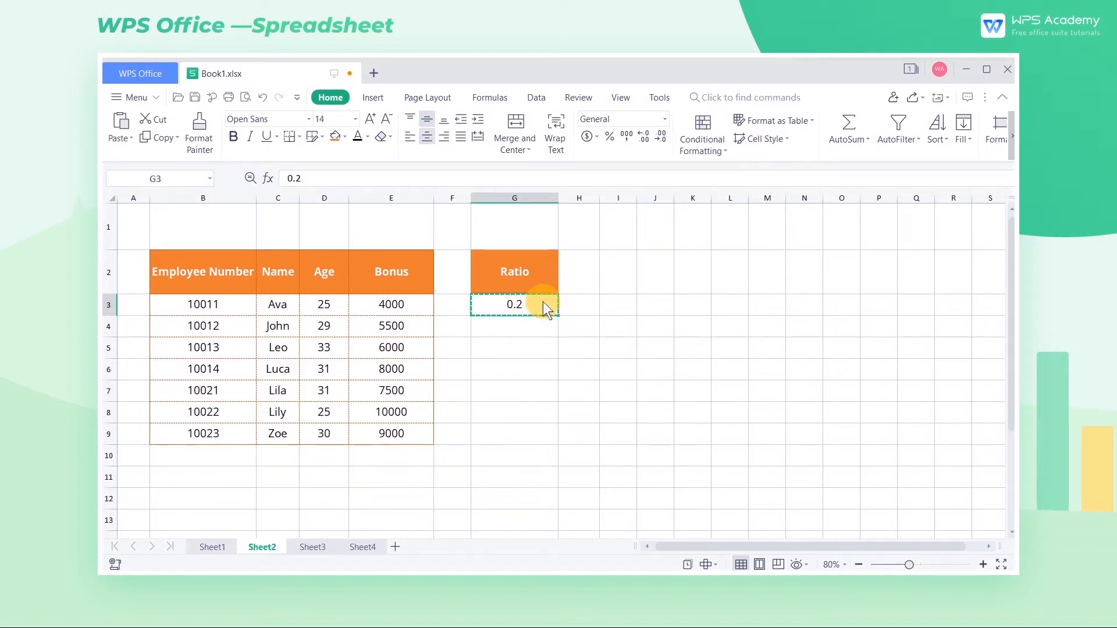
pyautogui.moveTo(425, 305); pyautogui.dragTo(418, 438)
pyautogui.rightClick(418, 439)
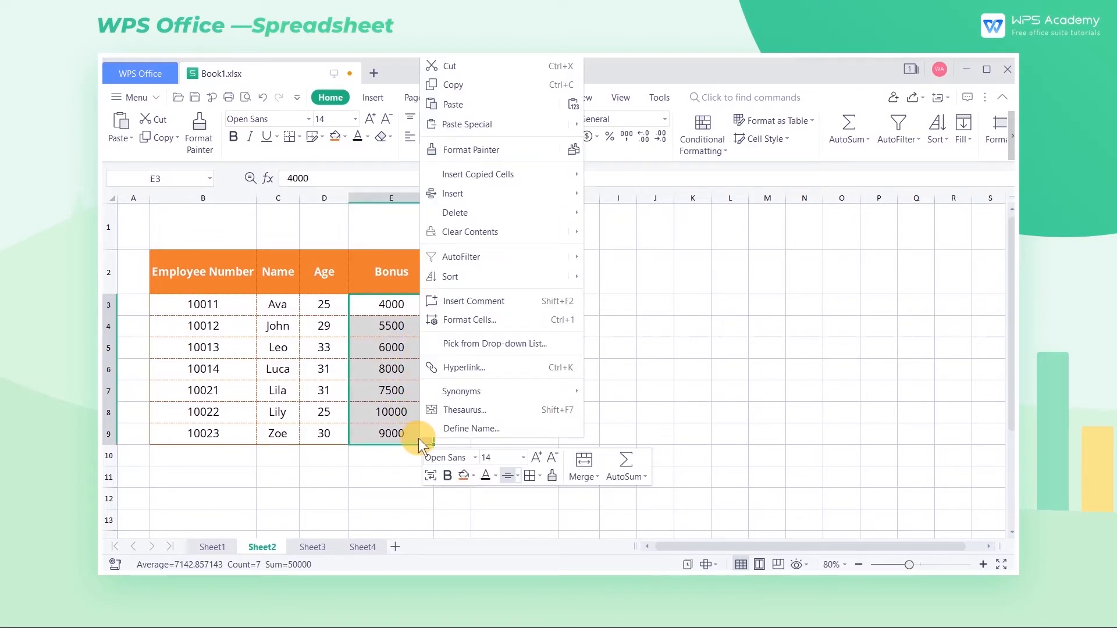
pyautogui.click(479, 131)
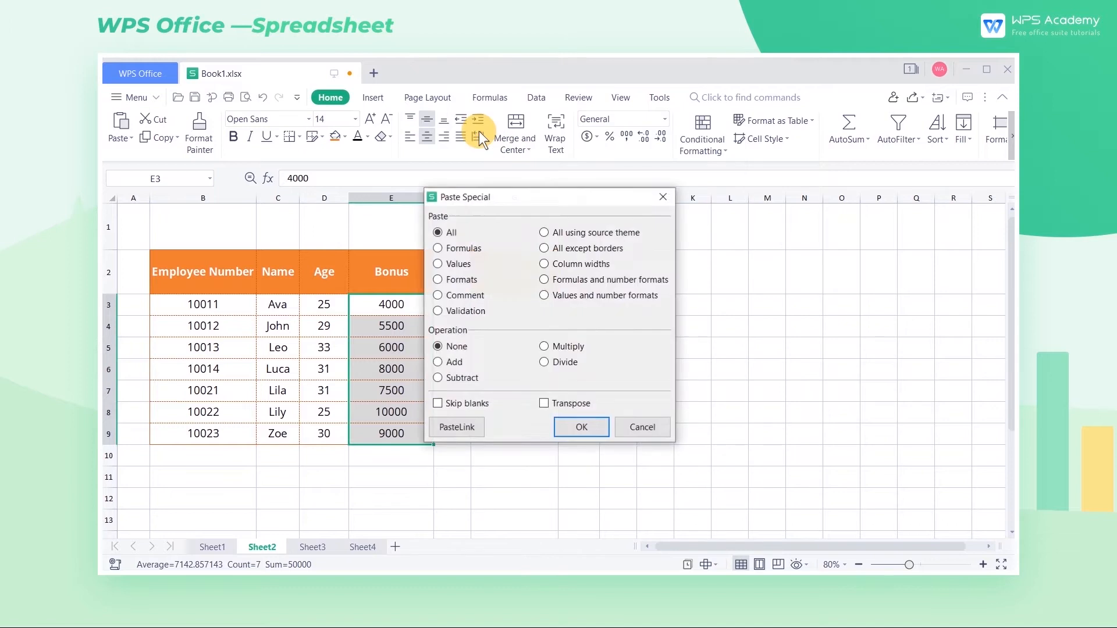
pyautogui.click(548, 346)
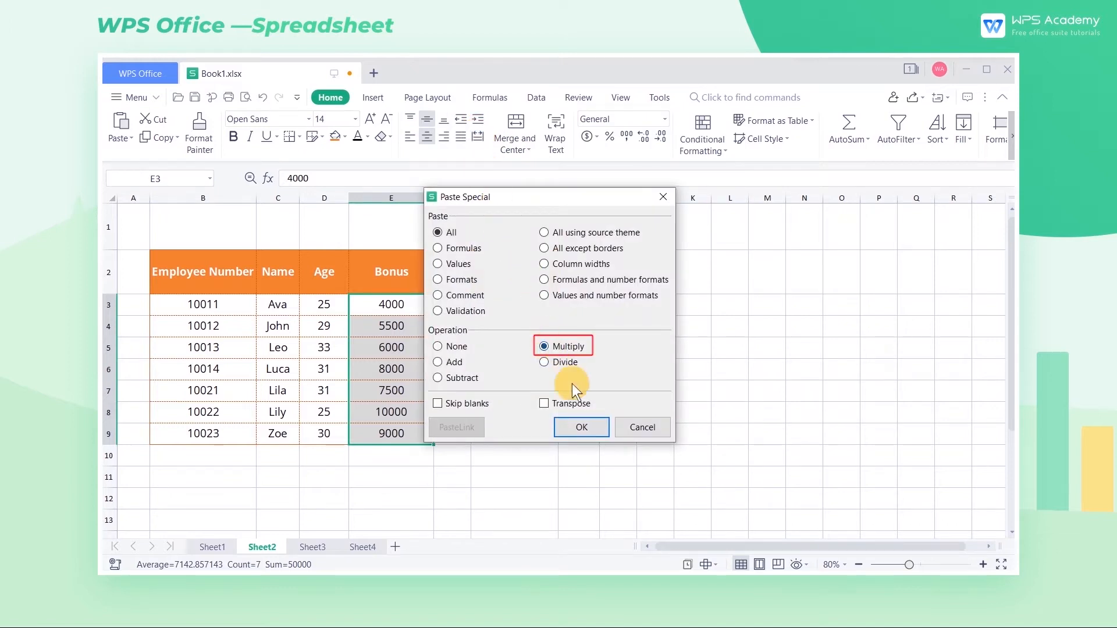
pyautogui.click(584, 426)
pyautogui.click(652, 438)
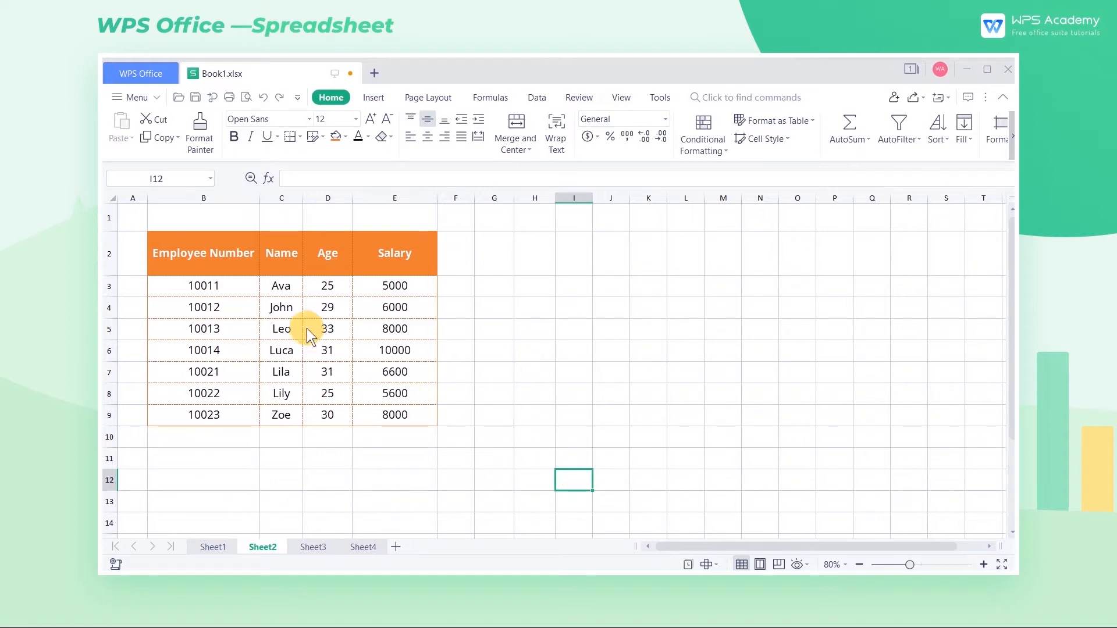
# Copy the salary table B2:E9, paste it transposed at cell G2, and widen column G.
pyautogui.moveTo(232, 251); pyautogui.dragTo(412, 416)
pyautogui.hotkey('ctrl', 'c')
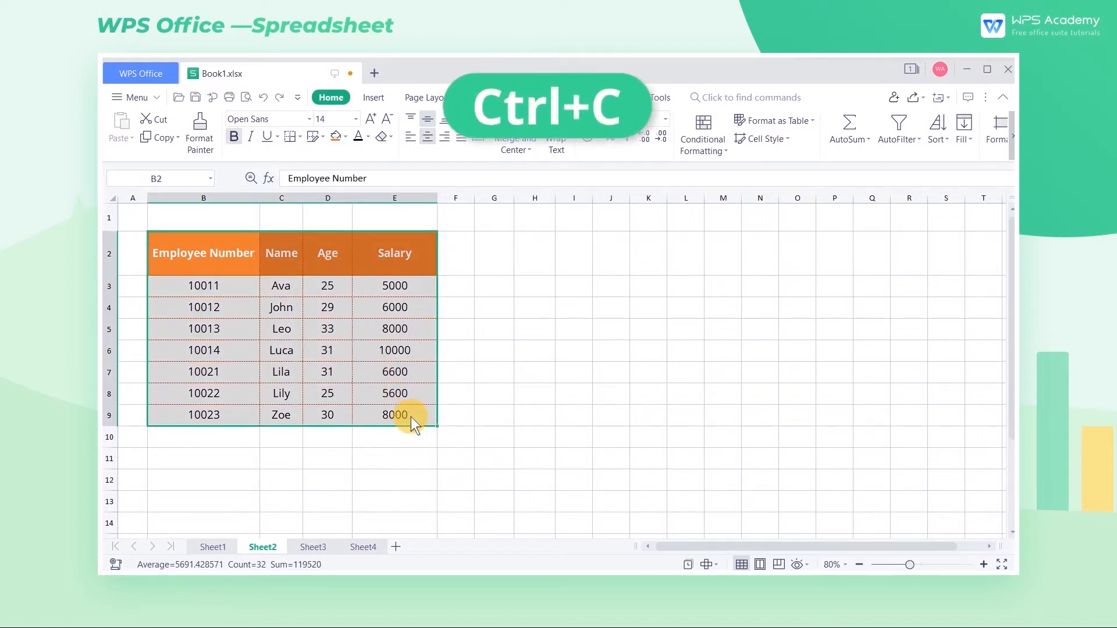
pyautogui.hotkey('ctrl', 'c')
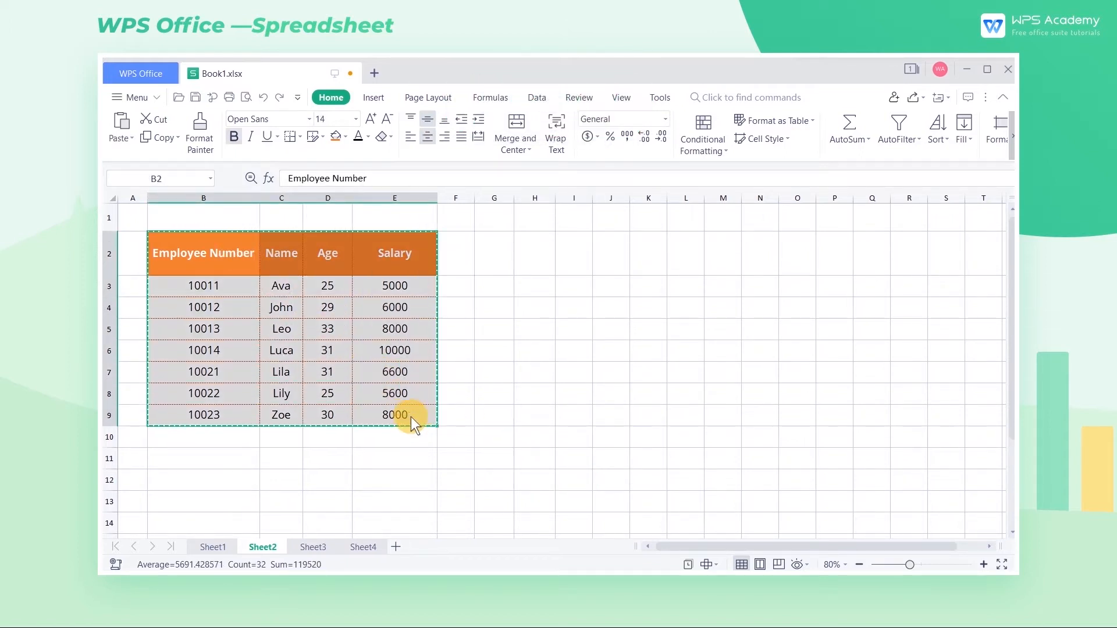
pyautogui.rightClick(487, 251)
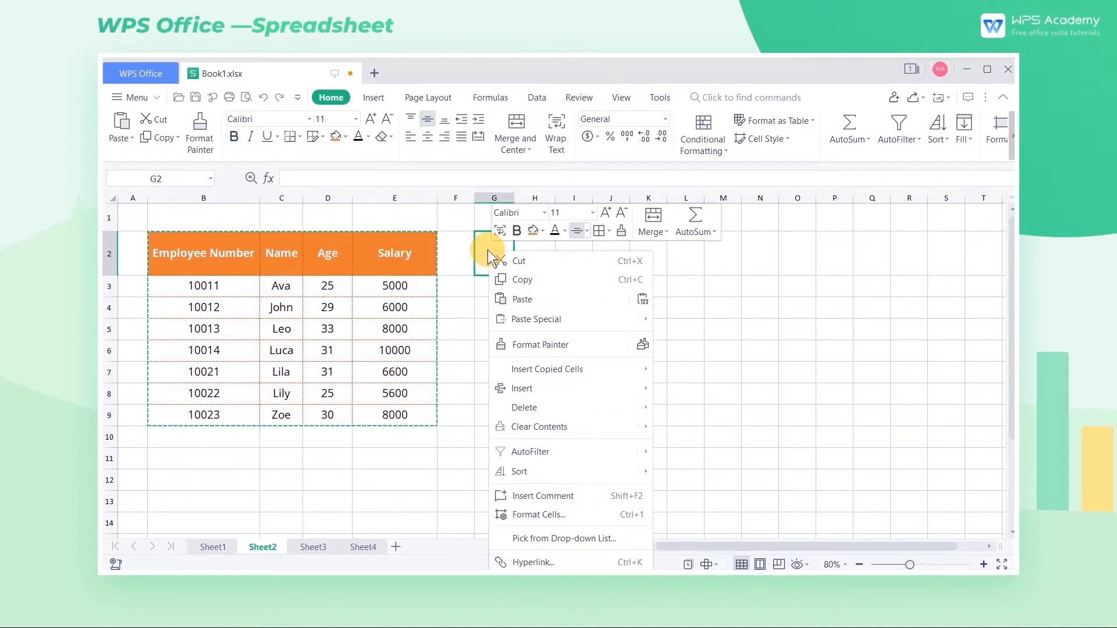
pyautogui.moveTo(605, 319)
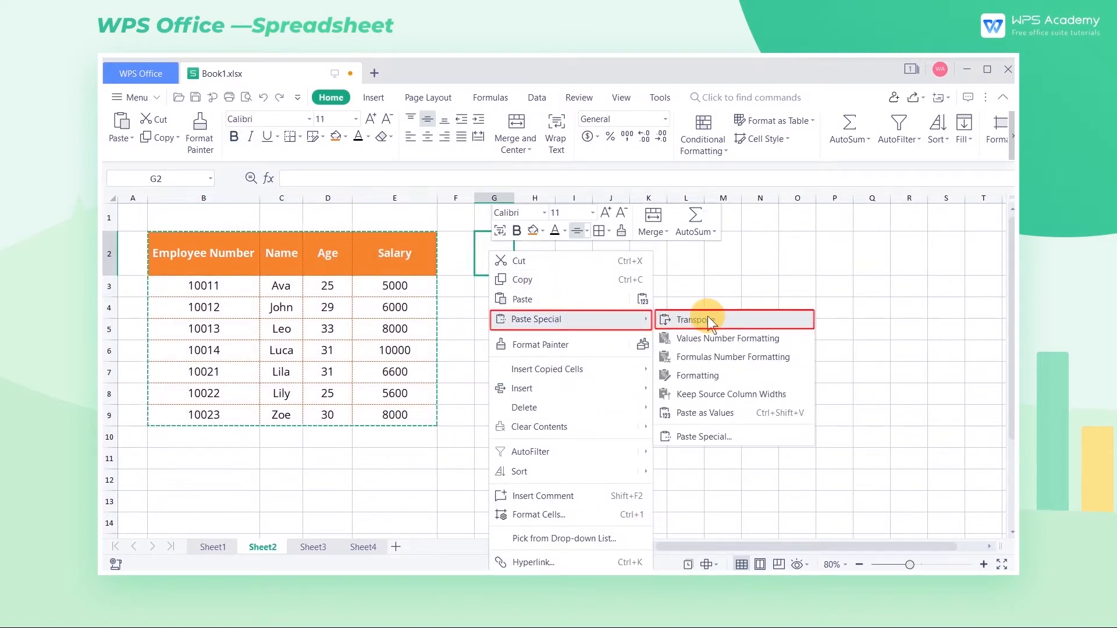
pyautogui.click(708, 319)
pyautogui.moveTo(513, 197); pyautogui.dragTo(593, 198)
pyautogui.click(607, 395)
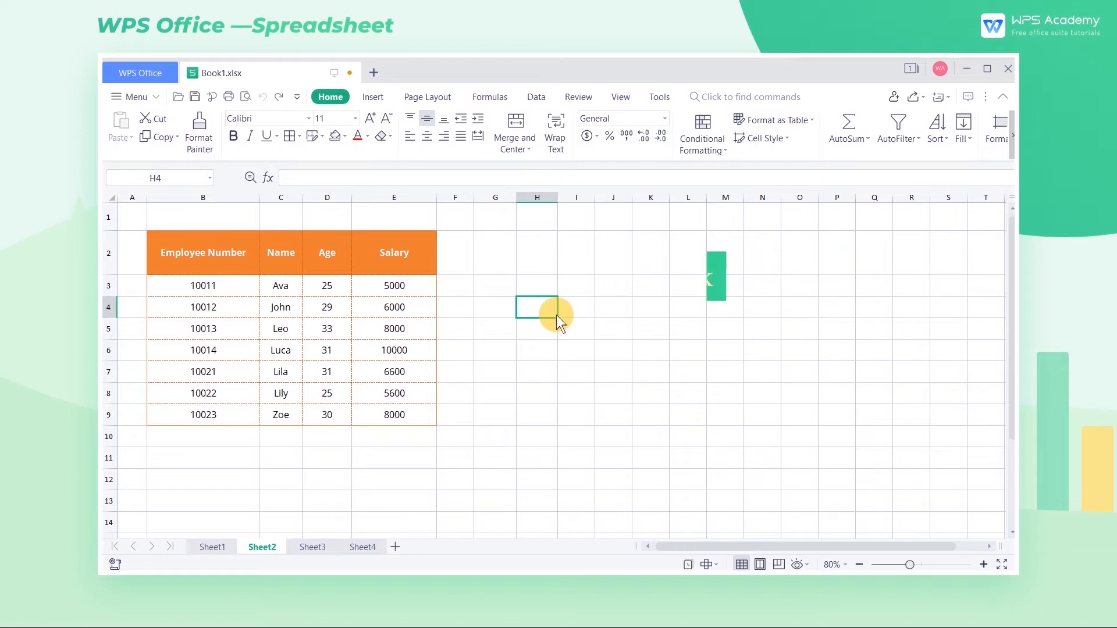
# Copy the employee table B2:E9 and paste it as a link starting at cell G2.
pyautogui.moveTo(253, 264); pyautogui.dragTo(405, 414)
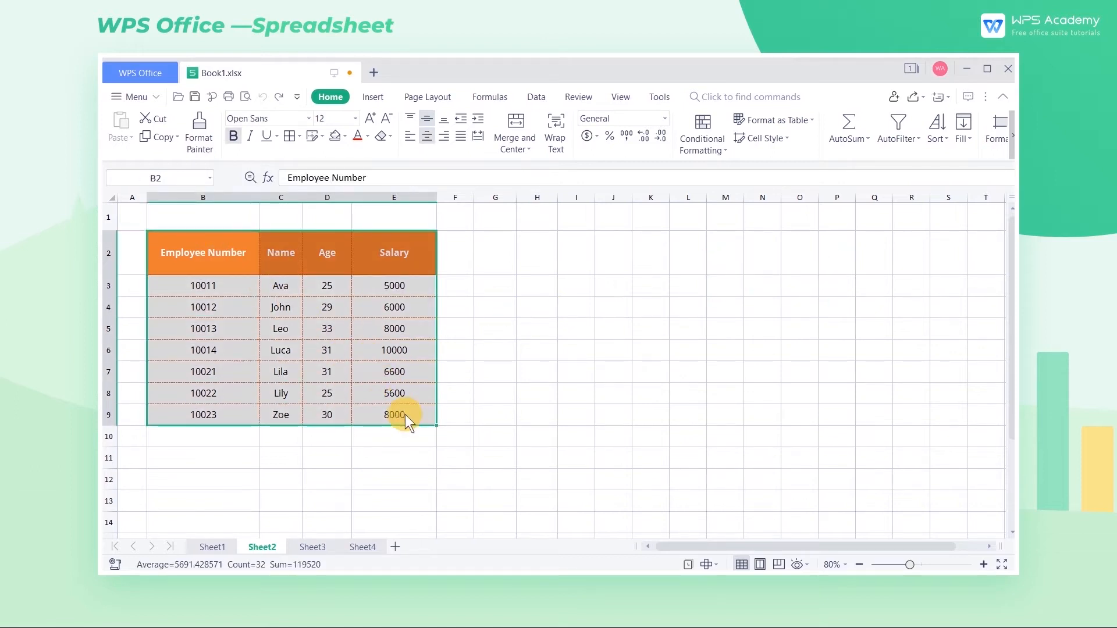
pyautogui.hotkey('ctrl', 'c')
pyautogui.rightClick(493, 257)
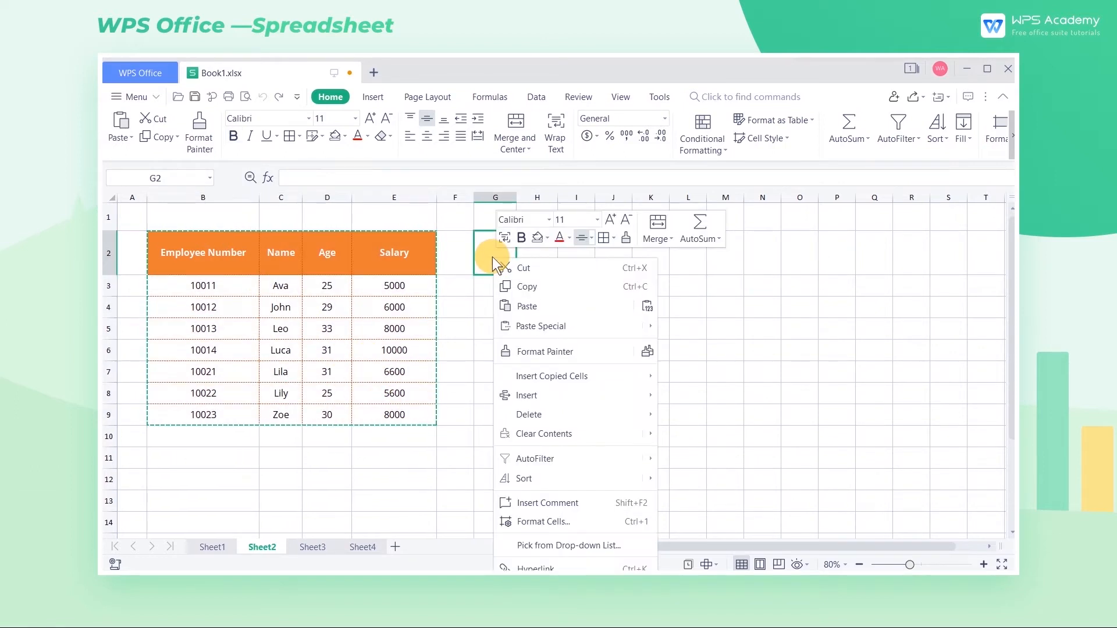
pyautogui.moveTo(579, 324)
pyautogui.click(710, 444)
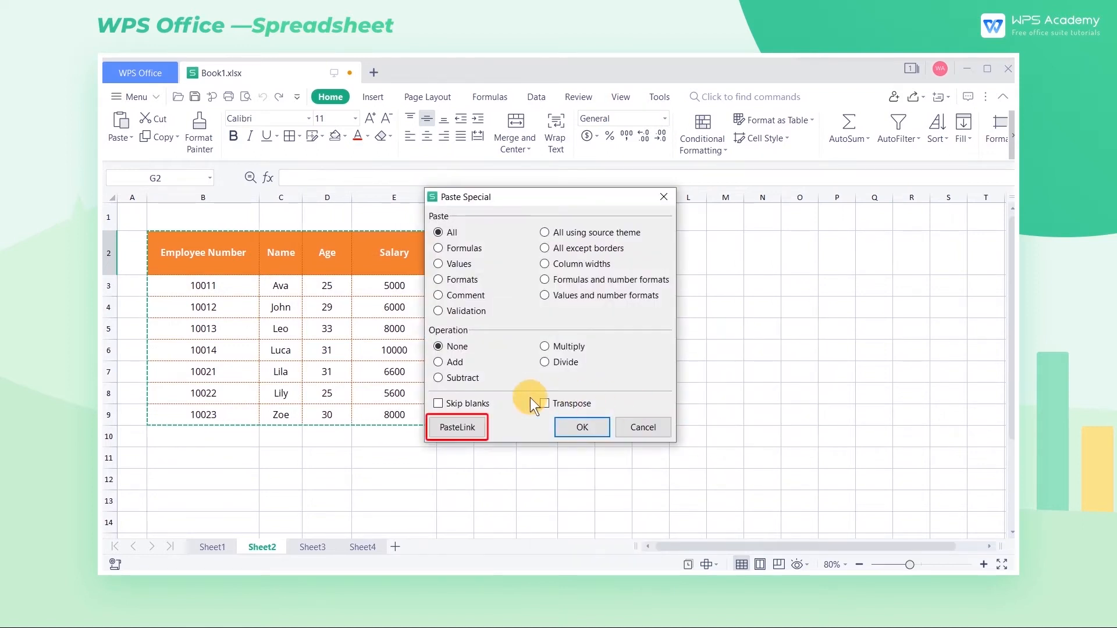
pyautogui.click(461, 427)
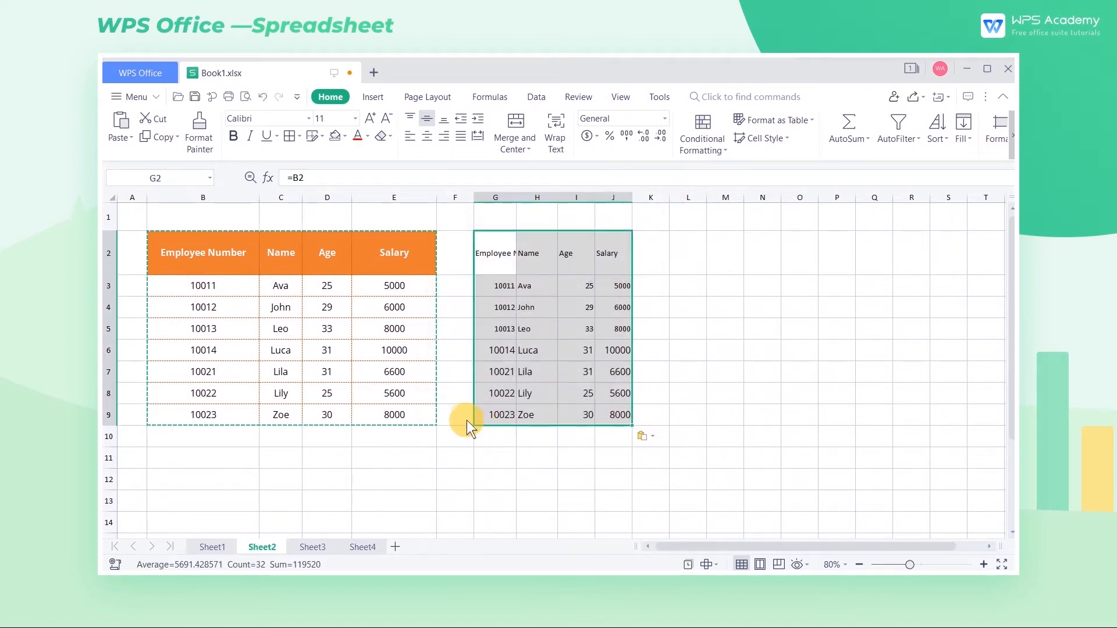
# Copy the source table's formatting onto the linked table G2:J9 and widen column G to fit its header.
pyautogui.click(462, 416)
pyautogui.doubleClick(187, 251)
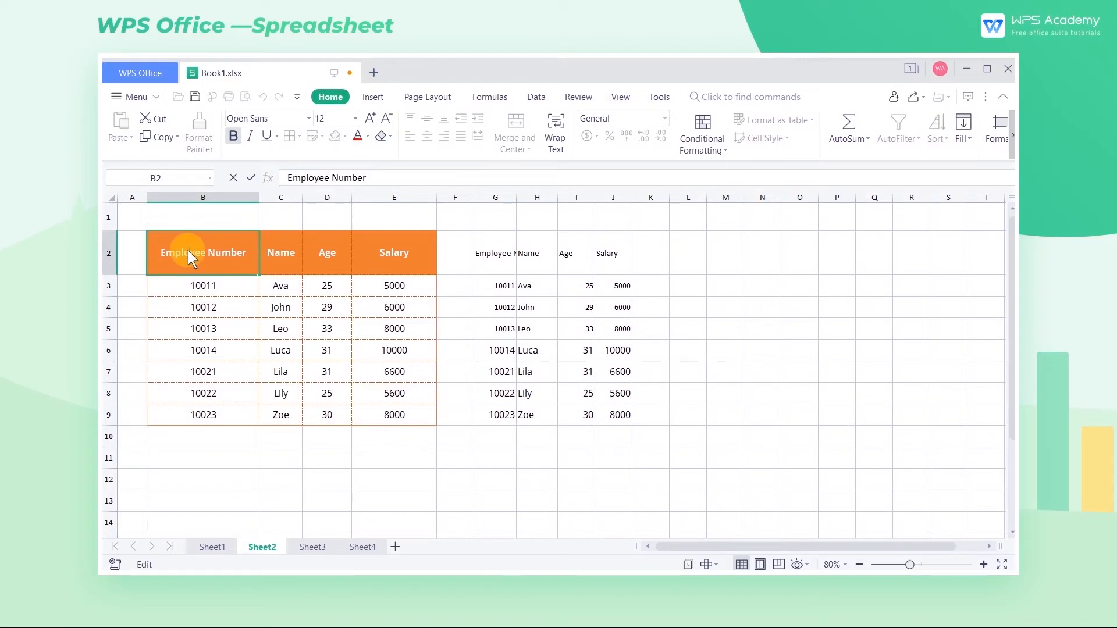
pyautogui.moveTo(390, 415); pyautogui.dragTo(209, 261)
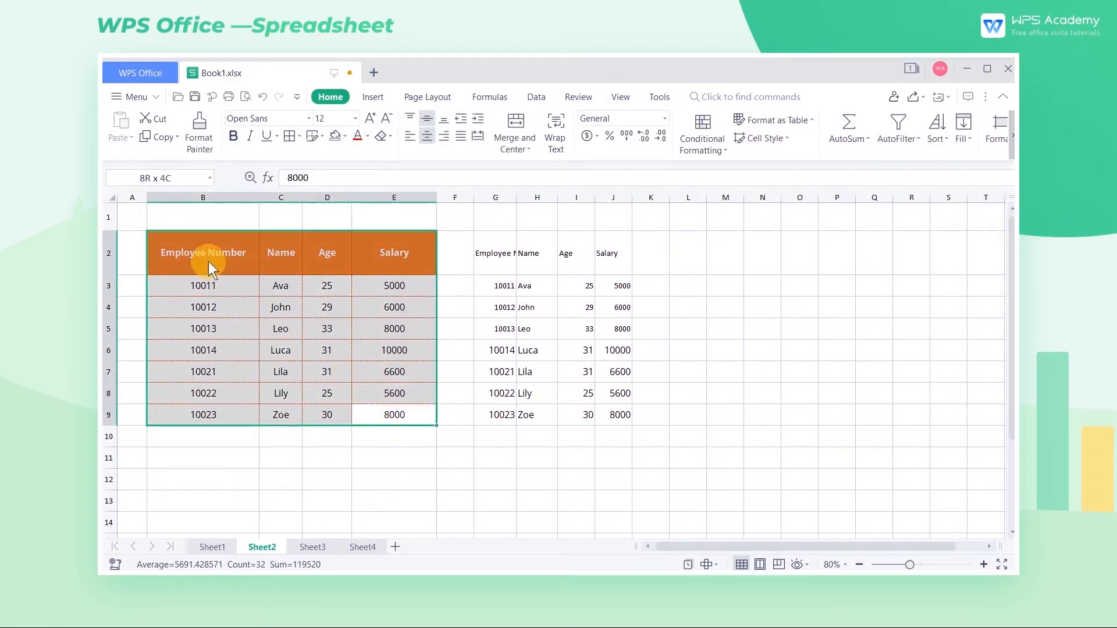
pyautogui.moveTo(511, 268); pyautogui.dragTo(616, 413)
pyautogui.moveTo(518, 200); pyautogui.dragTo(563, 201)
pyautogui.click(740, 297)
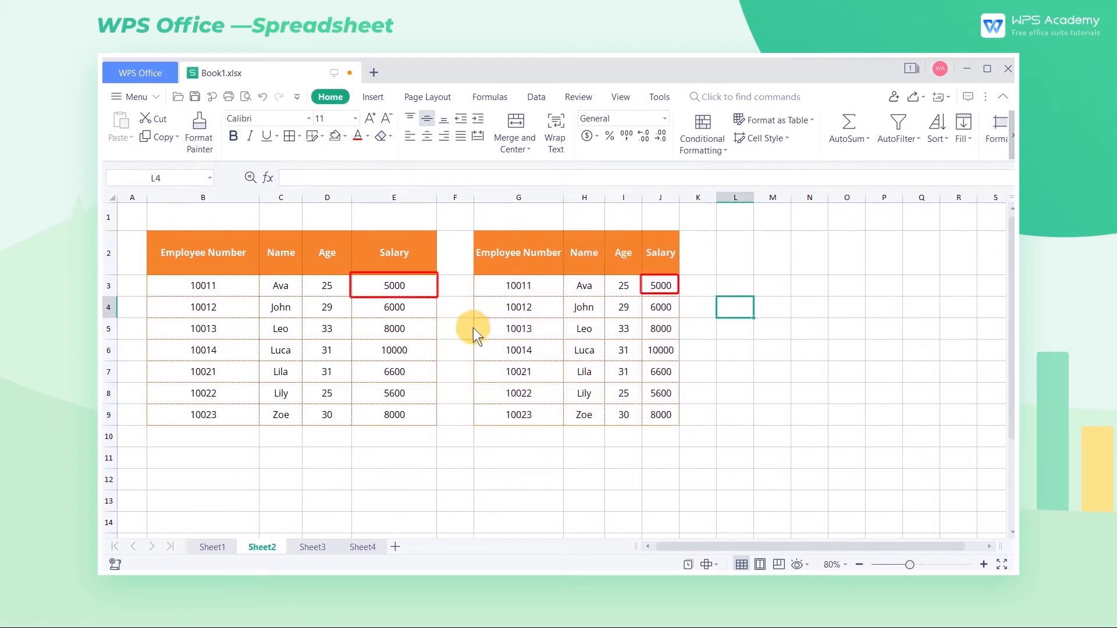
# Change the salary in E3 to 8000 and check the linked salary cell J3.
pyautogui.click(418, 286)
pyautogui.doubleClick(384, 284)
pyautogui.write('8000')
pyautogui.press('Return')
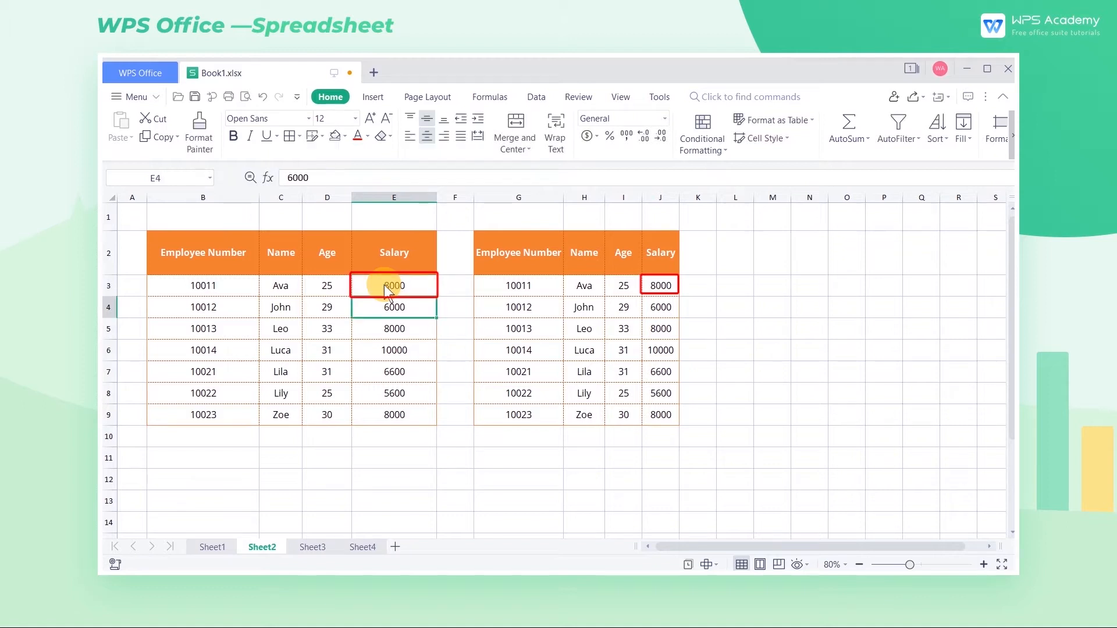
pyautogui.click(673, 287)
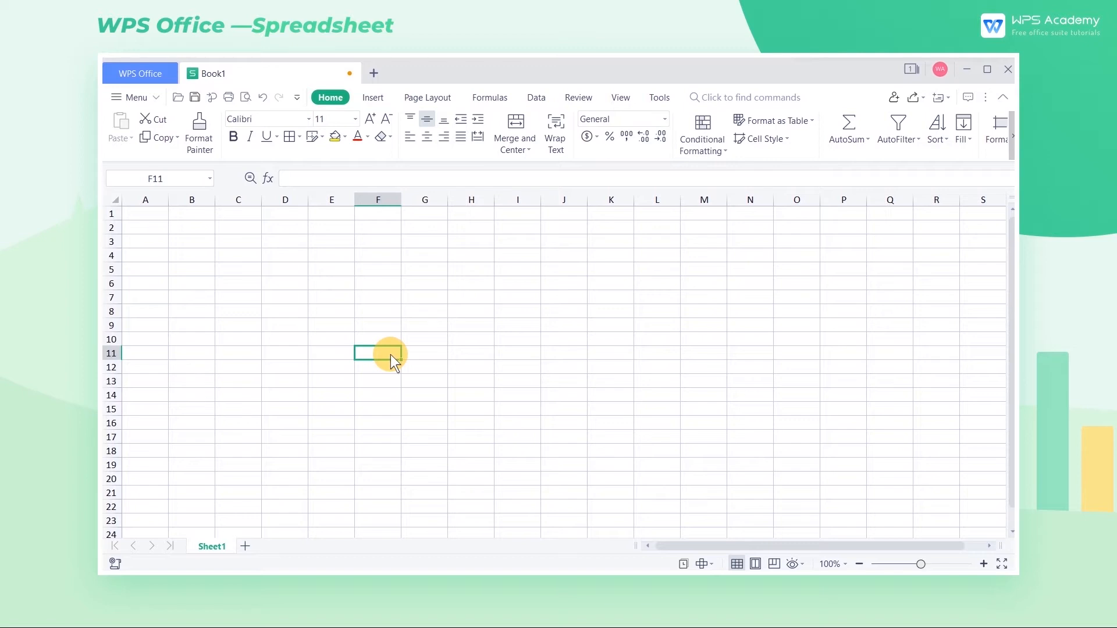
# Enter 1 in cell E9 and use the fill handle to extend the series in all directions over B1:H16.
pyautogui.doubleClick(342, 326)
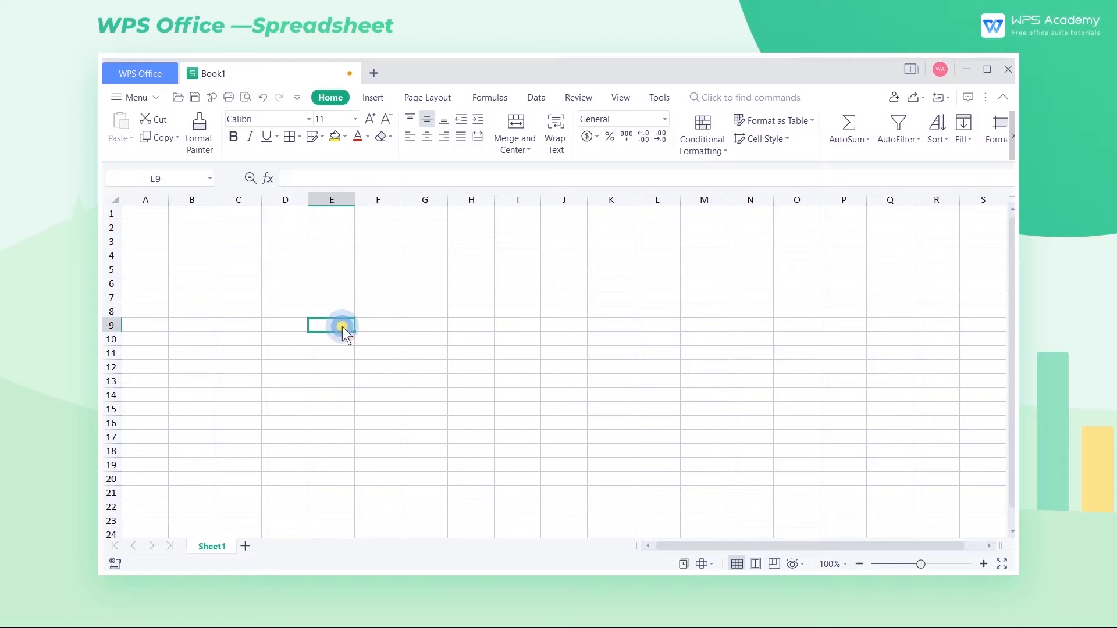
pyautogui.write('1')
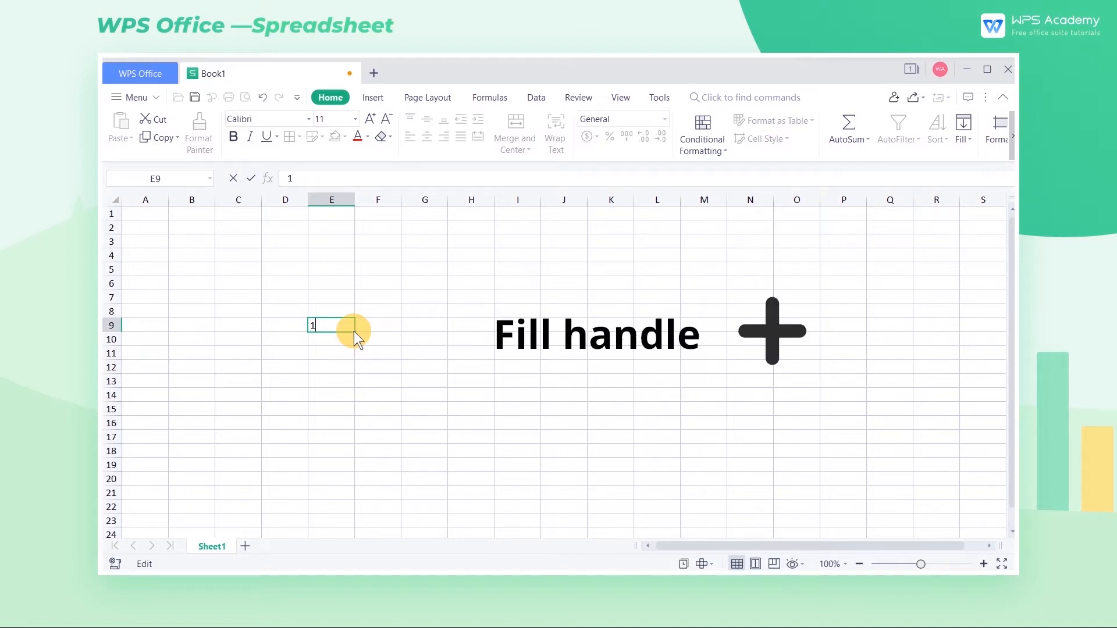
pyautogui.click(354, 331)
pyautogui.moveTo(353, 334); pyautogui.dragTo(191, 426)
pyautogui.moveTo(357, 430); pyautogui.dragTo(505, 203)
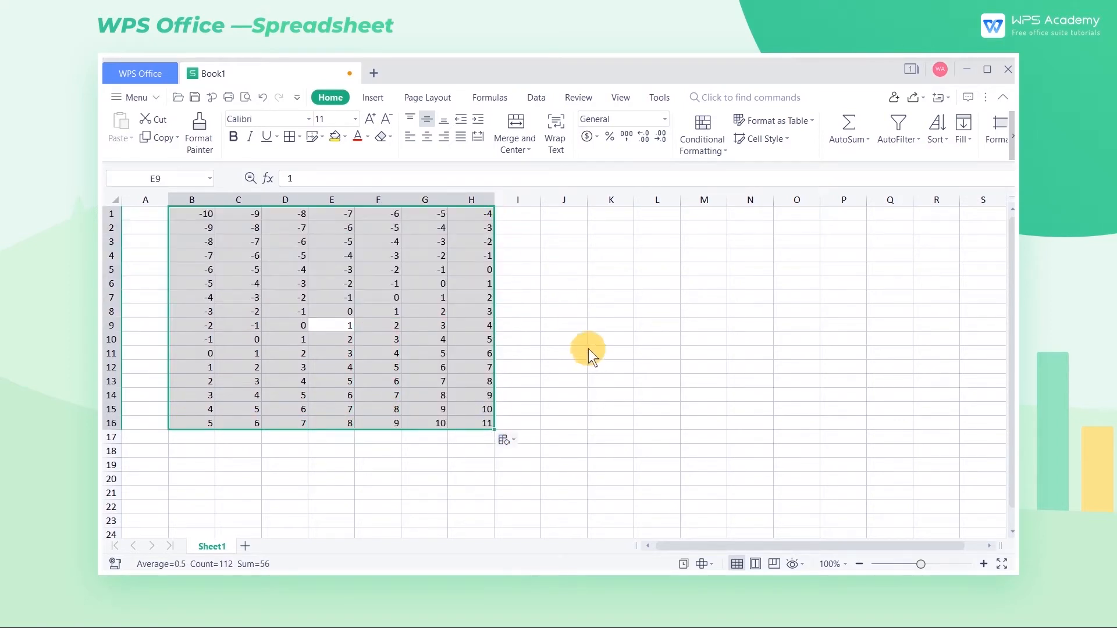
pyautogui.click(592, 370)
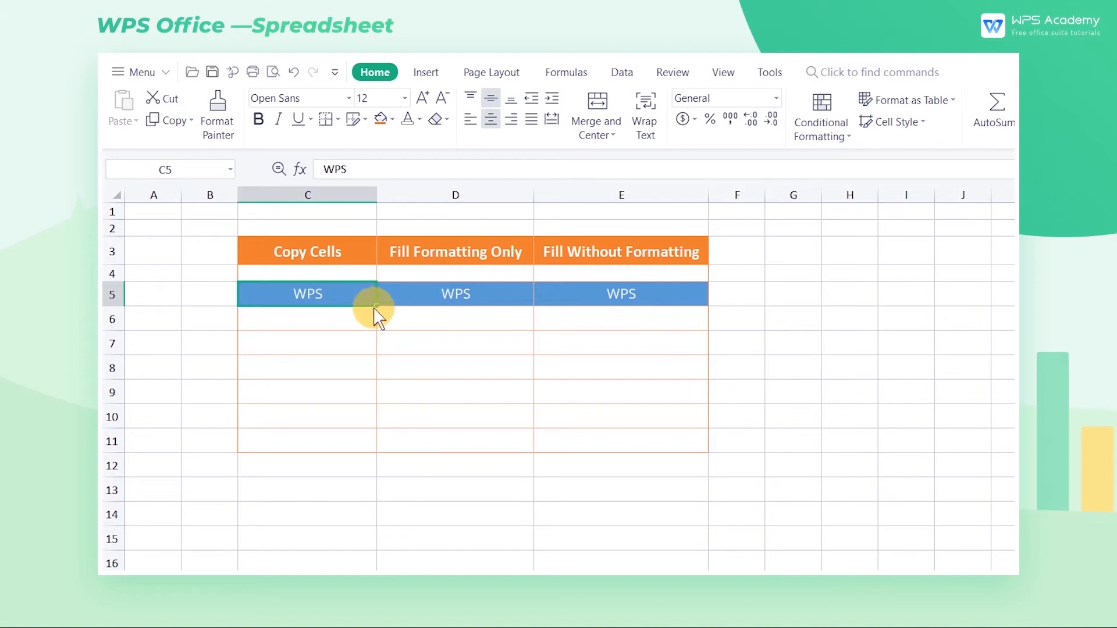
# Fill the WPS cell C5 down to C11 with the Copy Cells option.
pyautogui.moveTo(376, 307); pyautogui.dragTo(376, 455)
pyautogui.click(386, 464)
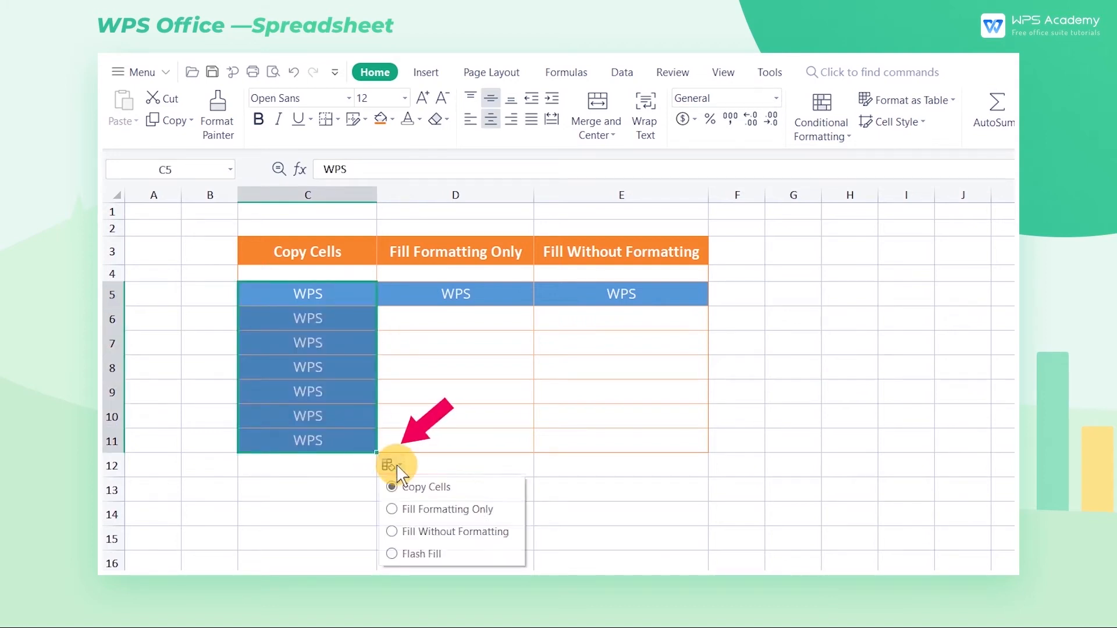
pyautogui.click(438, 489)
# Fill D5 down to D11 with the Fill Formatting Only option.
pyautogui.click(518, 298)
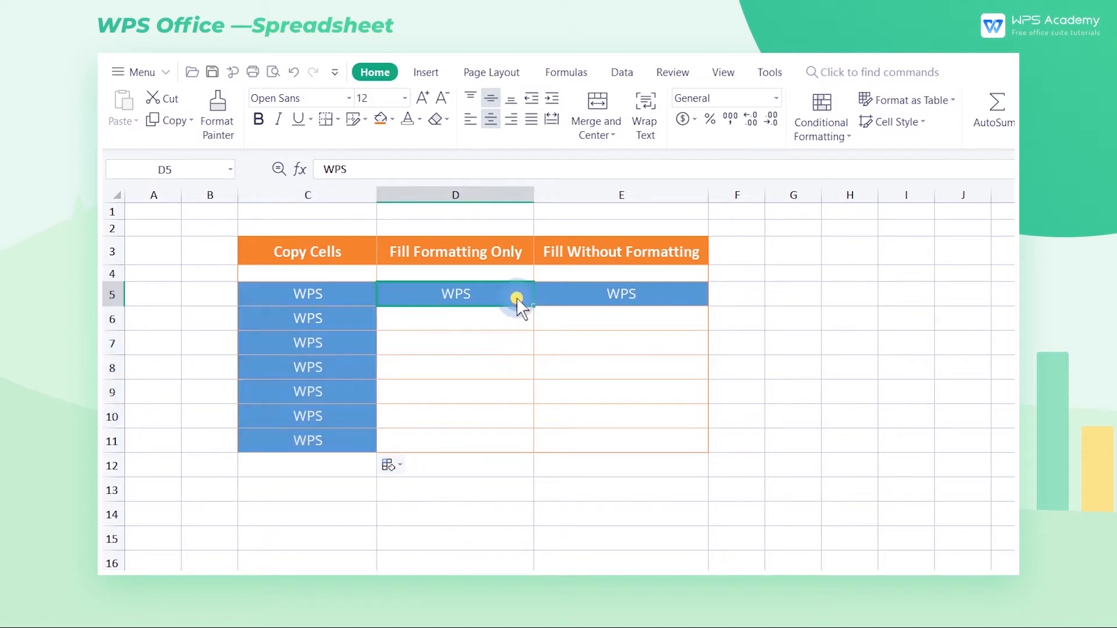
pyautogui.moveTo(530, 305); pyautogui.dragTo(528, 449)
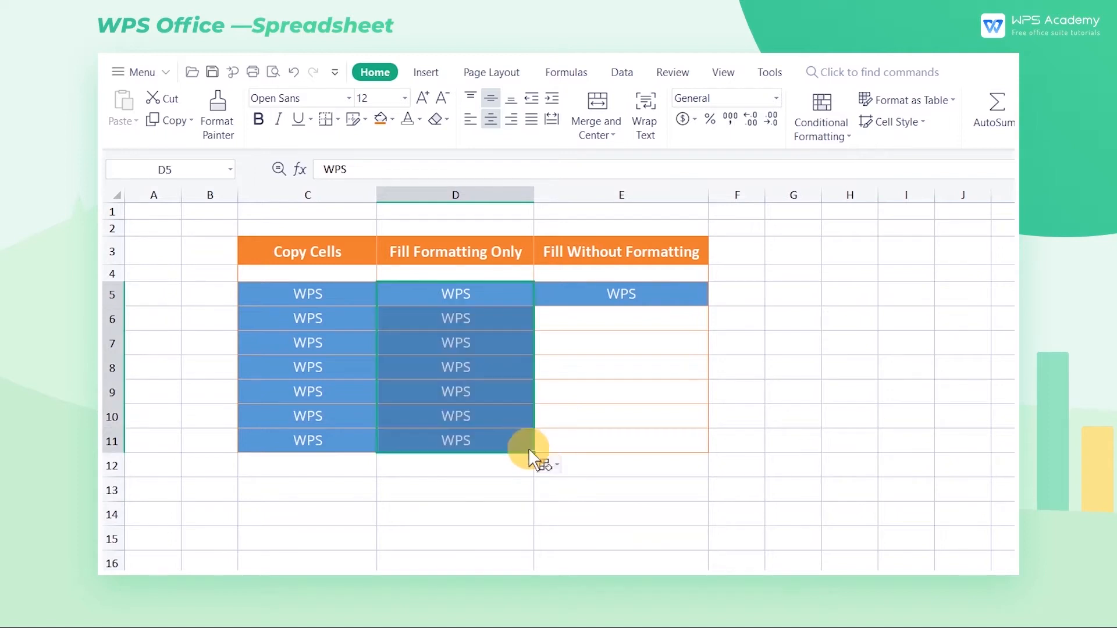
pyautogui.click(552, 465)
pyautogui.click(568, 506)
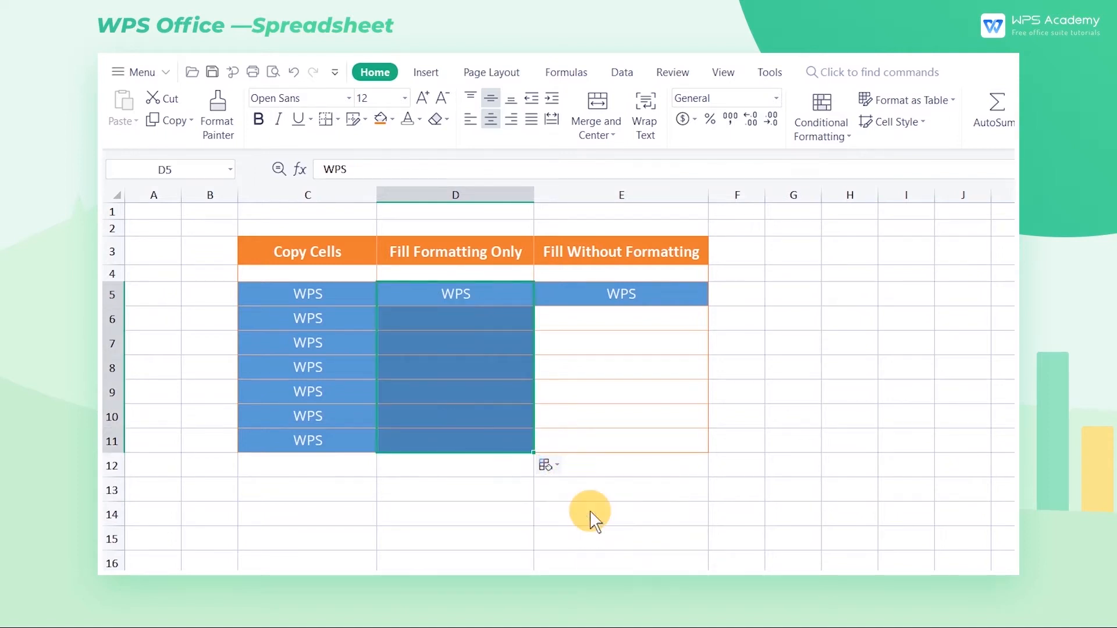
# Fill E5 down to E11 with the Fill Without Formatting option.
pyautogui.click(702, 301)
pyautogui.moveTo(707, 307); pyautogui.dragTo(706, 450)
pyautogui.click(722, 465)
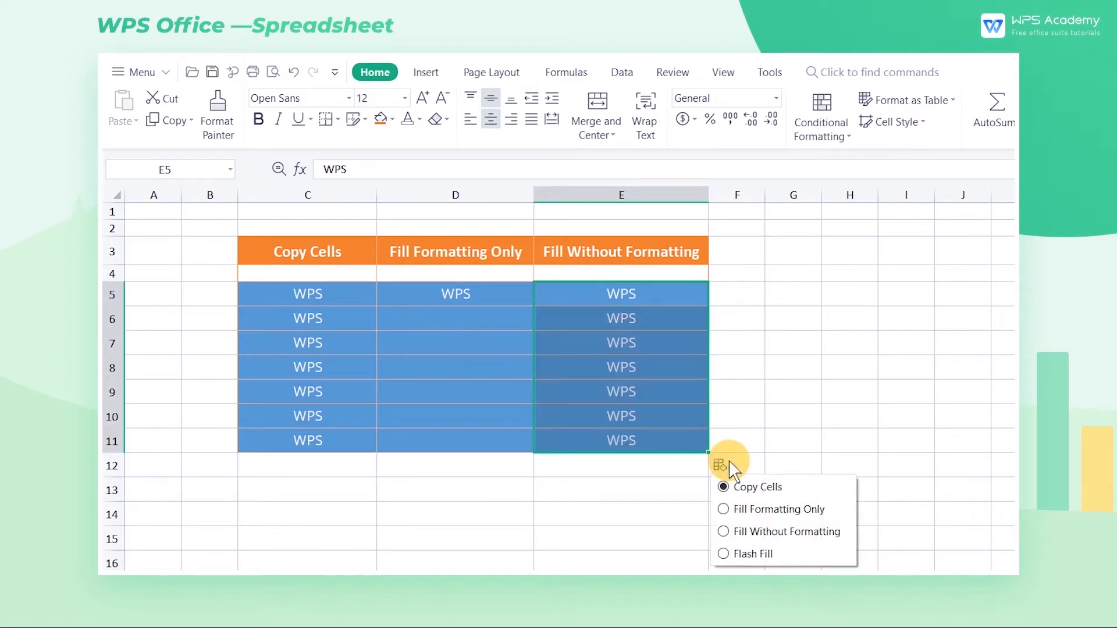
pyautogui.click(759, 530)
pyautogui.click(783, 464)
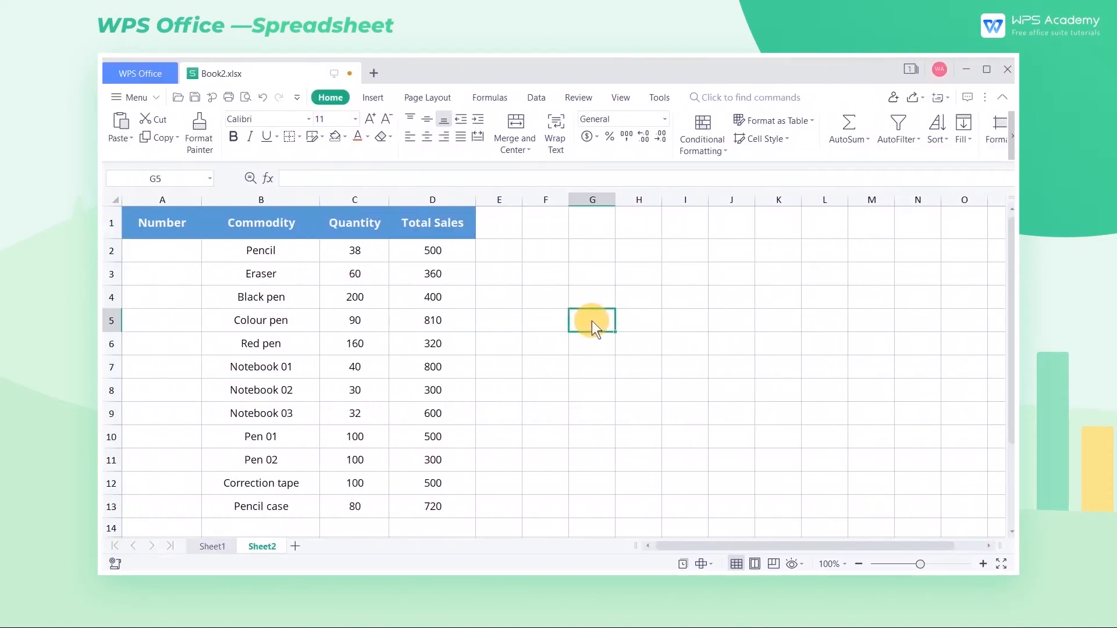
# Enter 1001 in A2 and auto-fill the Number column down to the last commodity row, A13.
pyautogui.click(190, 251)
pyautogui.write('1001')
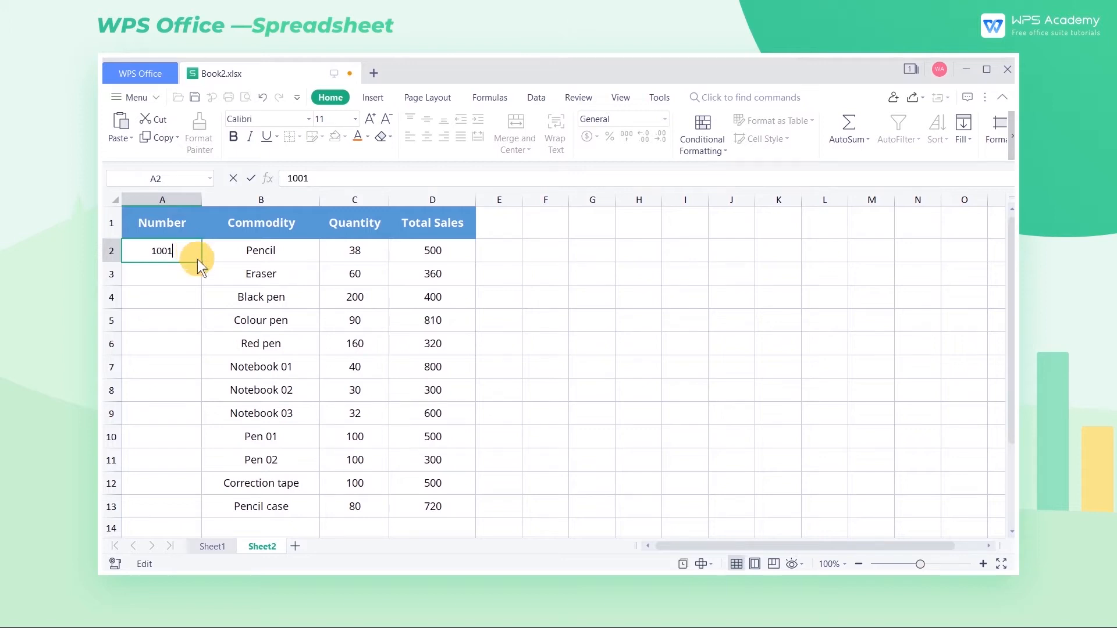
pyautogui.doubleClick(203, 264)
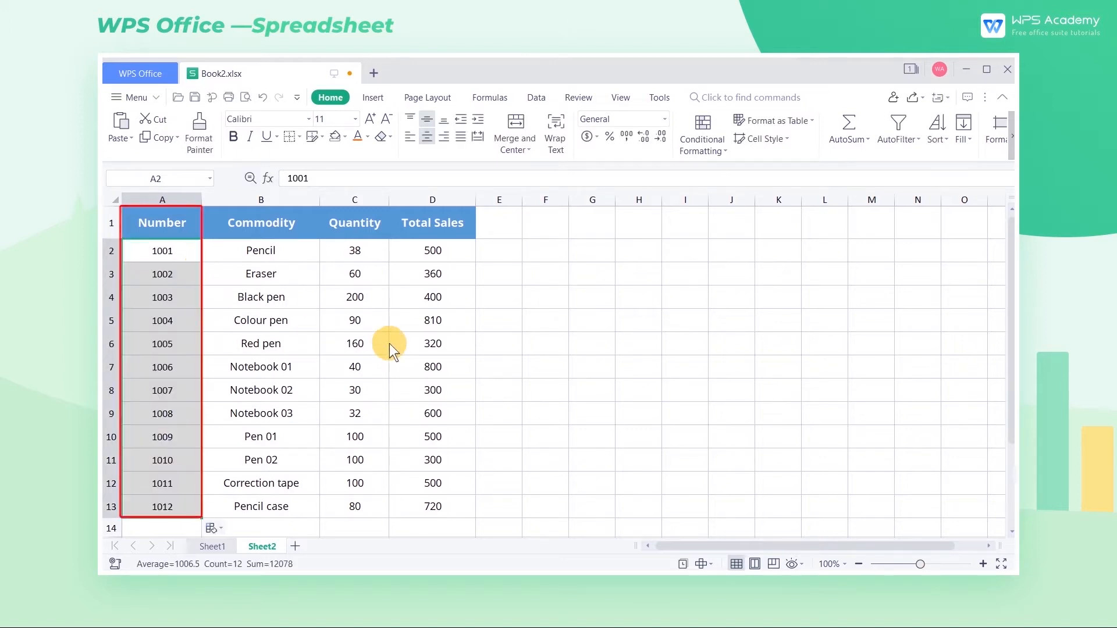
pyautogui.click(576, 352)
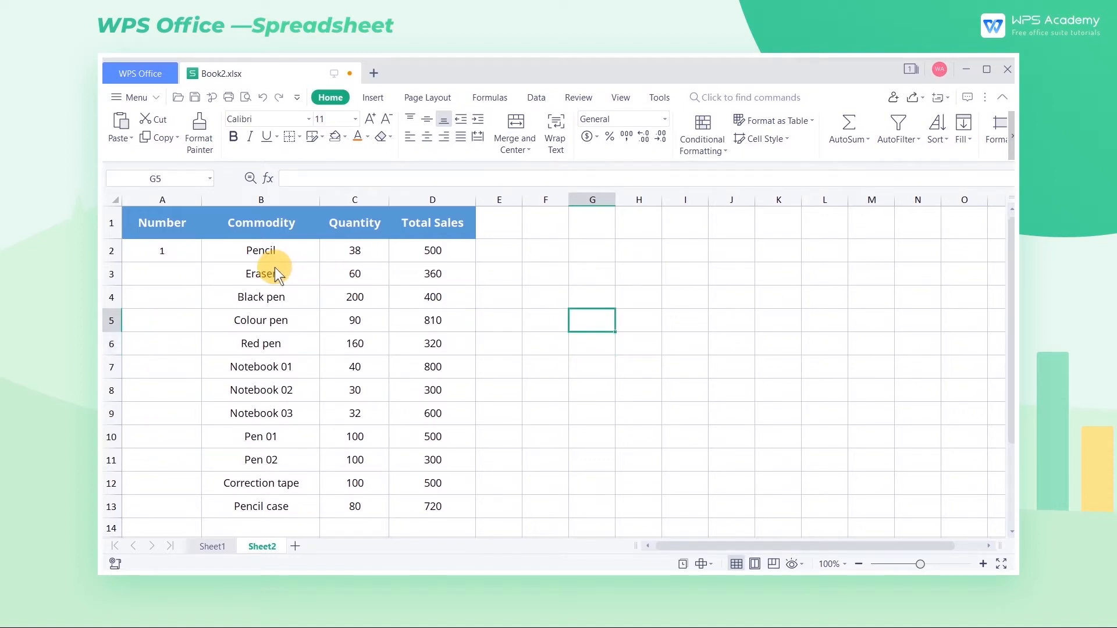
# Extend the number 1 in A2 as a series down column A to row 58 with the fill handle.
pyautogui.click(186, 251)
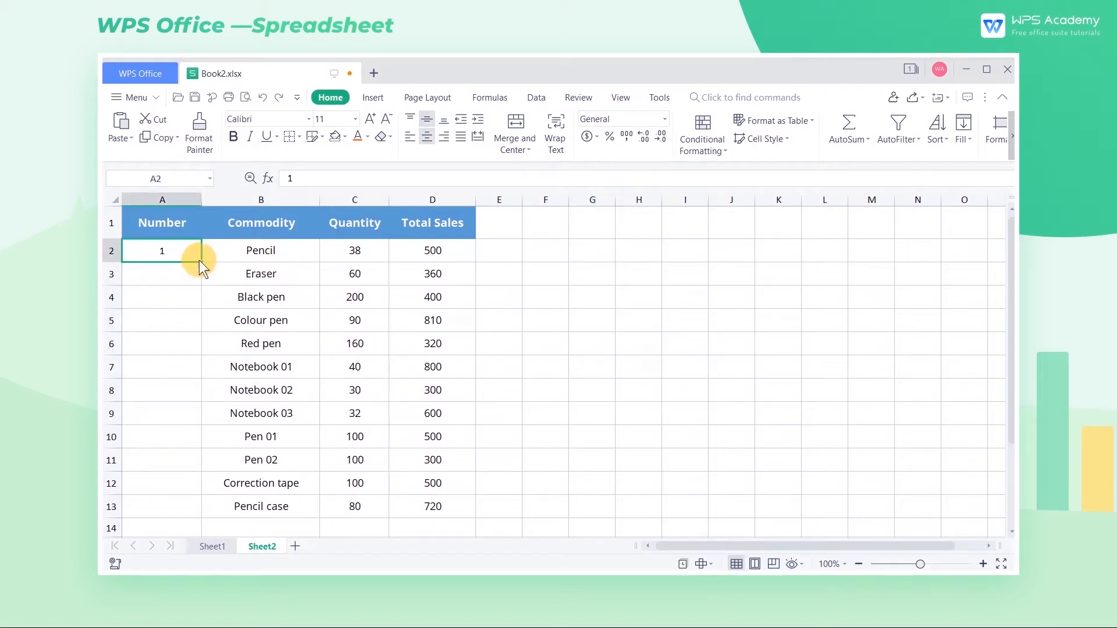
pyautogui.moveTo(201, 261); pyautogui.dragTo(202, 567)
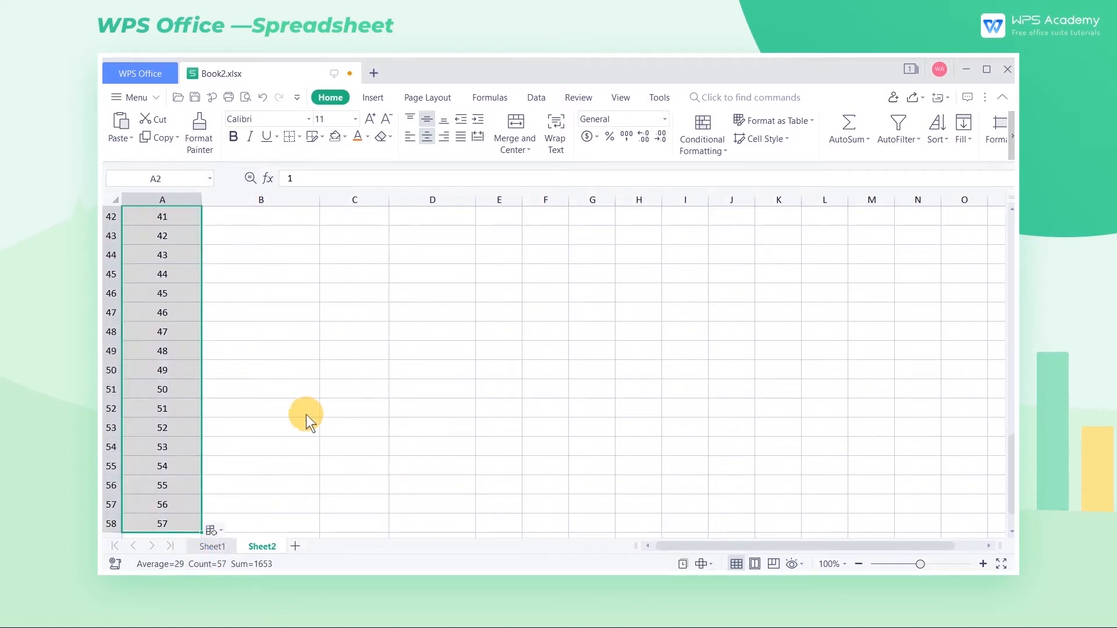
pyautogui.click(323, 390)
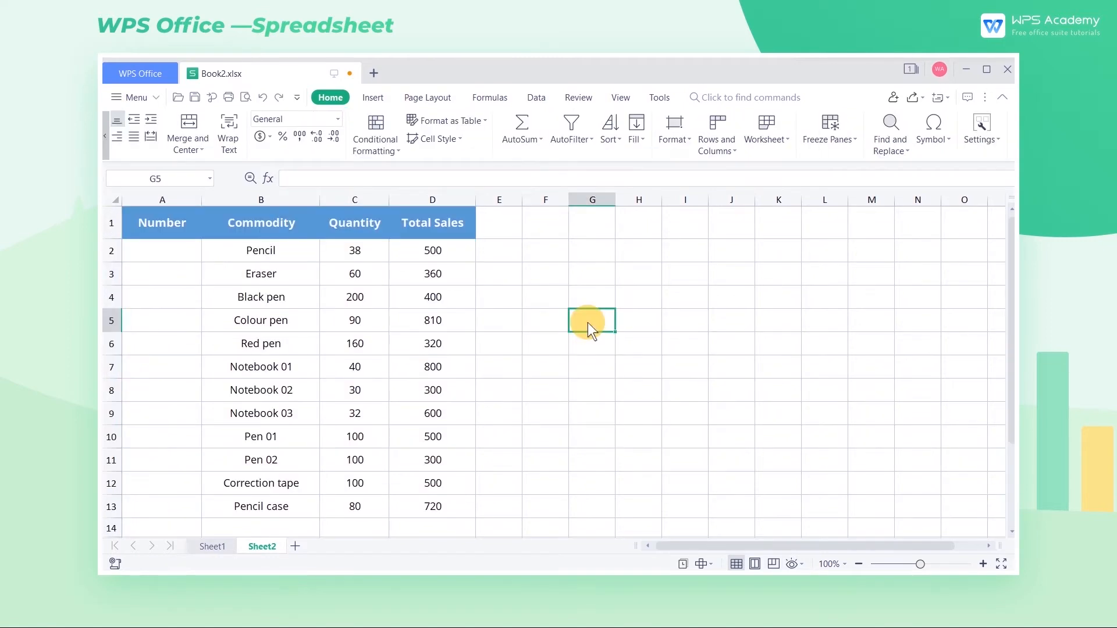
# Enter 1 in cell A2 of the empty Number column and reselect that cell.
pyautogui.click(183, 252)
pyautogui.write('1')
pyautogui.press('Return')
pyautogui.click(185, 254)
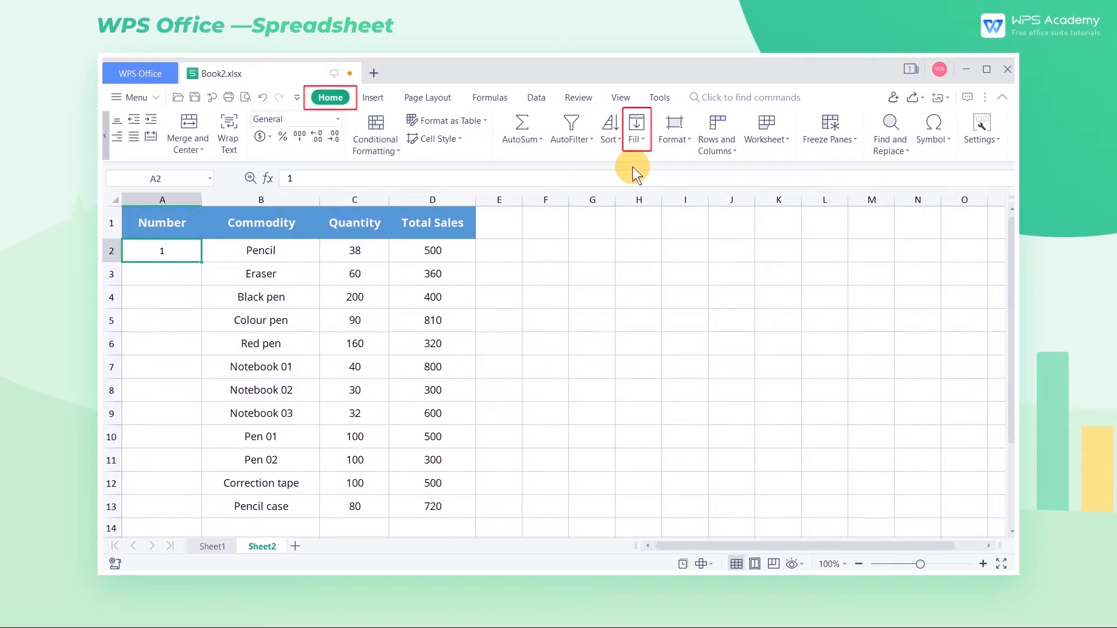
# Fill a linear series down column A from A2 with step value 1 and stop value 10000, and review it.
pyautogui.click(642, 135)
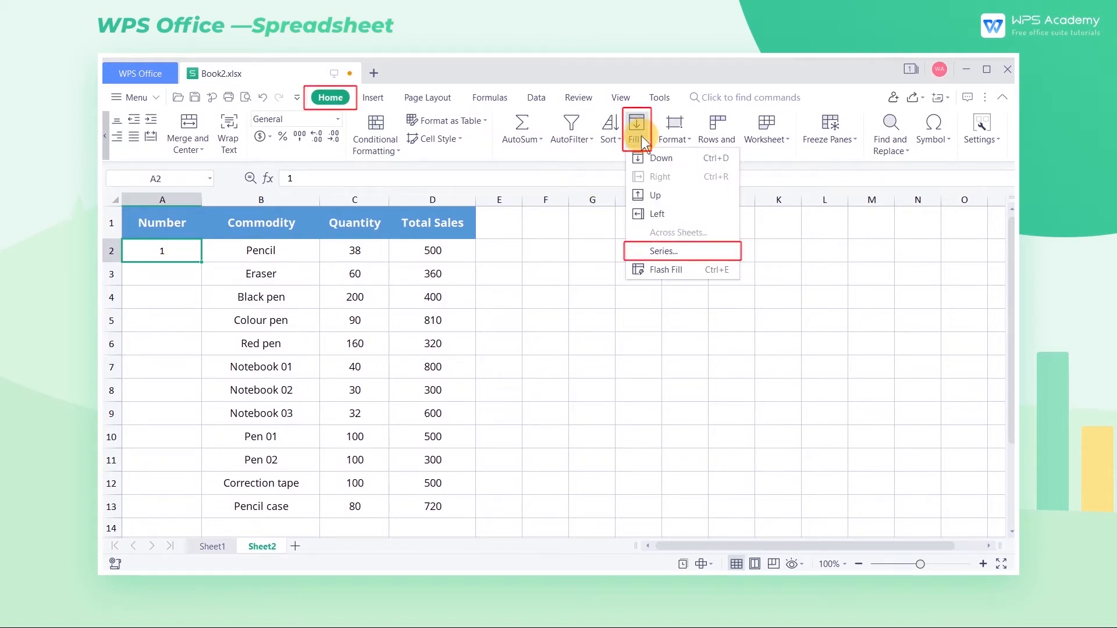
pyautogui.click(680, 249)
pyautogui.click(469, 294)
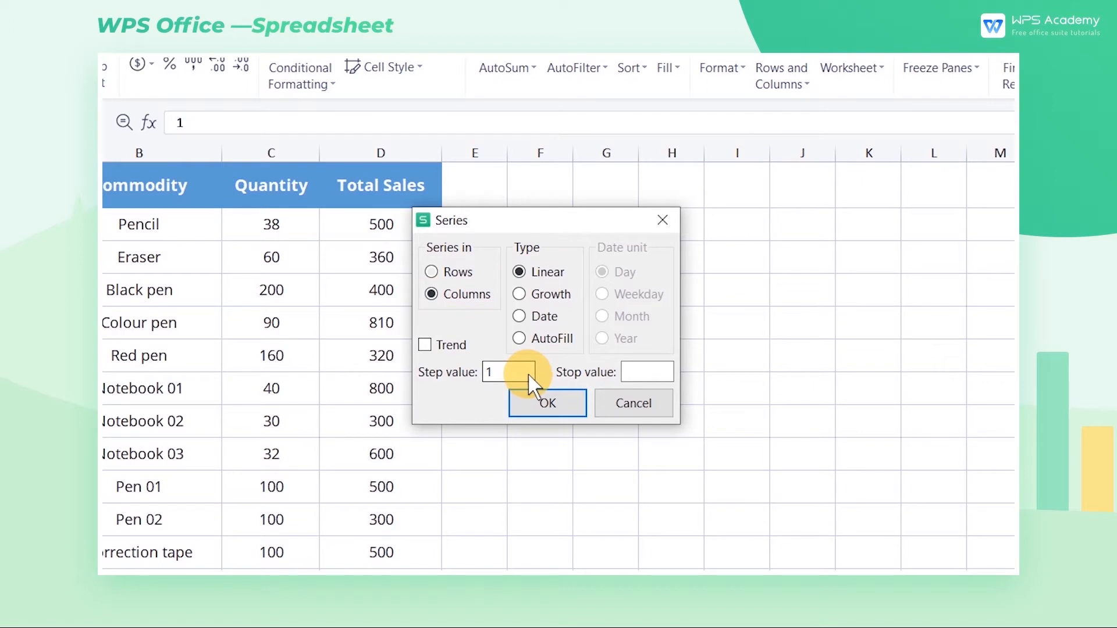
pyautogui.click(638, 371)
pyautogui.write('10000')
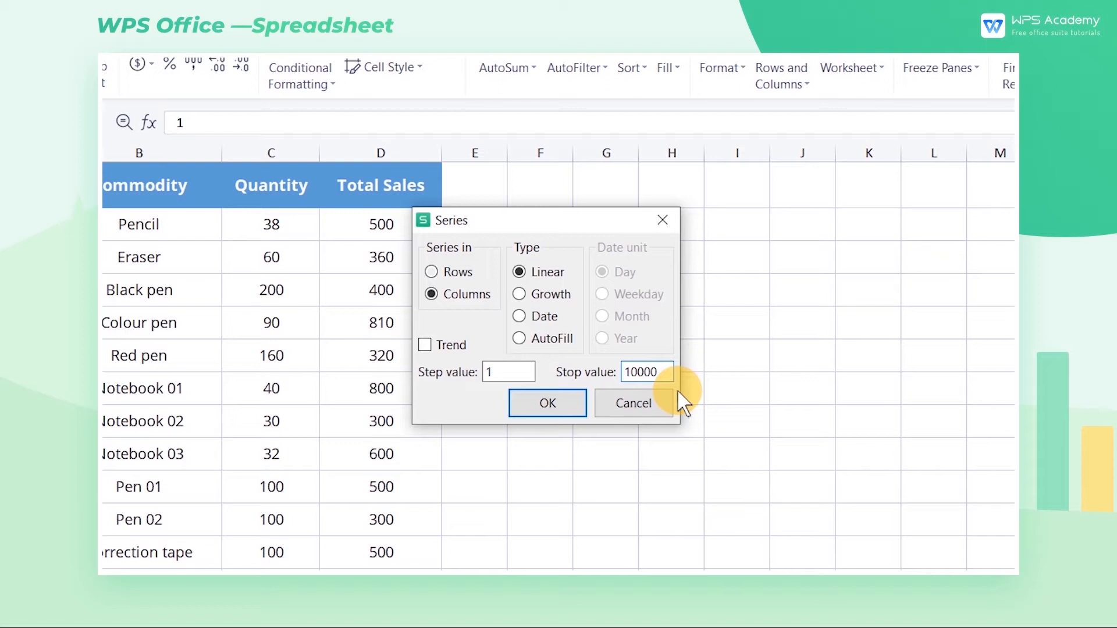
pyautogui.click(549, 404)
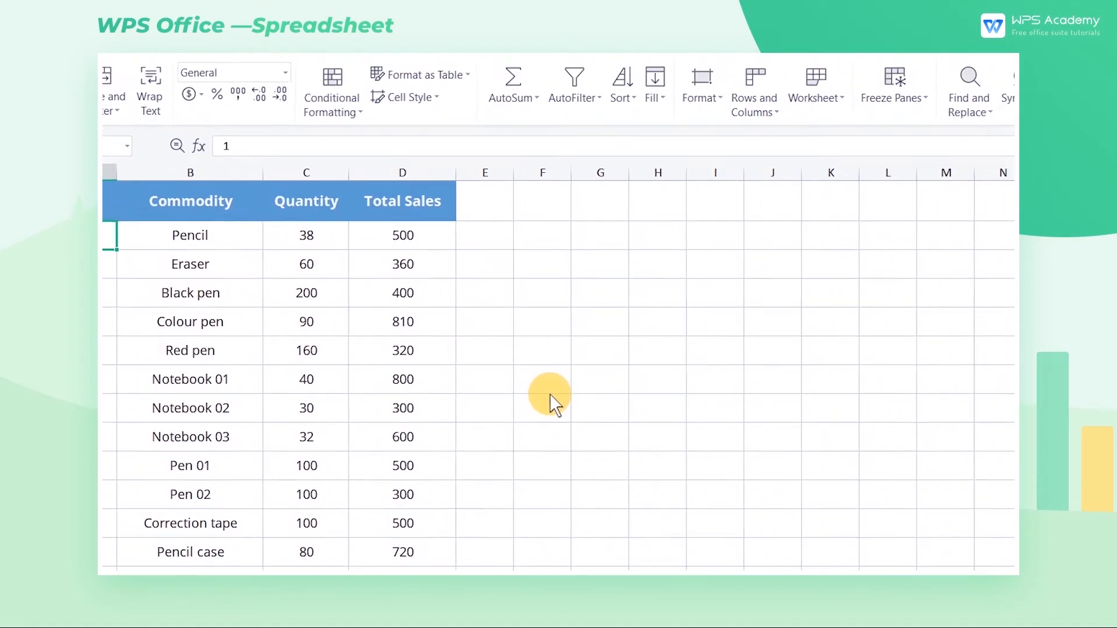
pyautogui.scroll(-17, 180, 410)
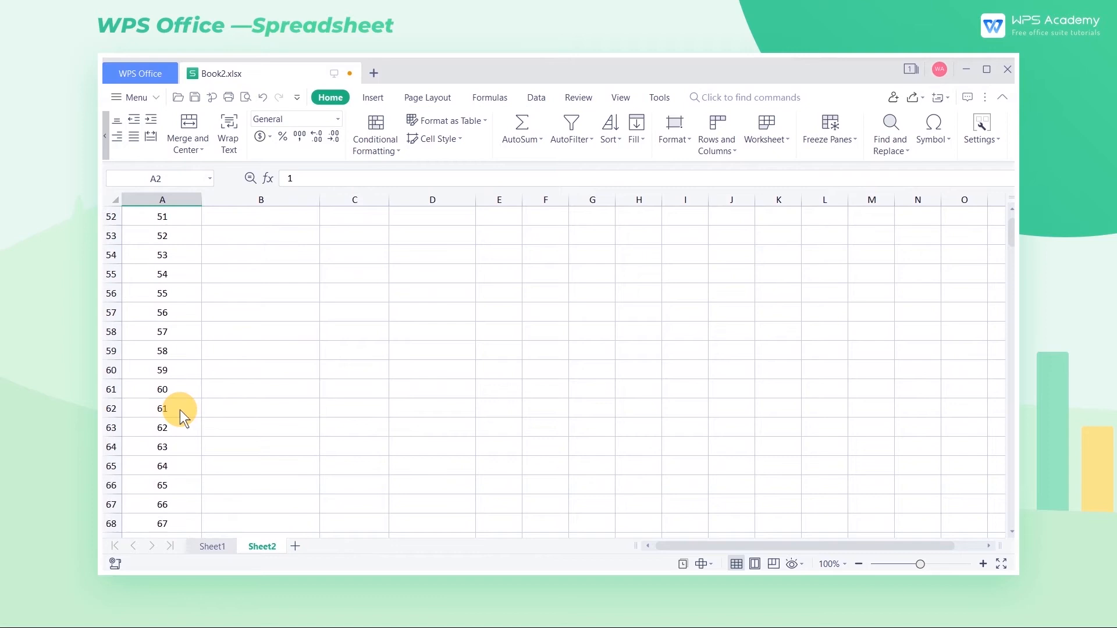
pyautogui.scroll(-15, 180, 409)
pyautogui.moveTo(1012, 247); pyautogui.dragTo(1012, 517)
pyautogui.scroll(-1, 190, 457)
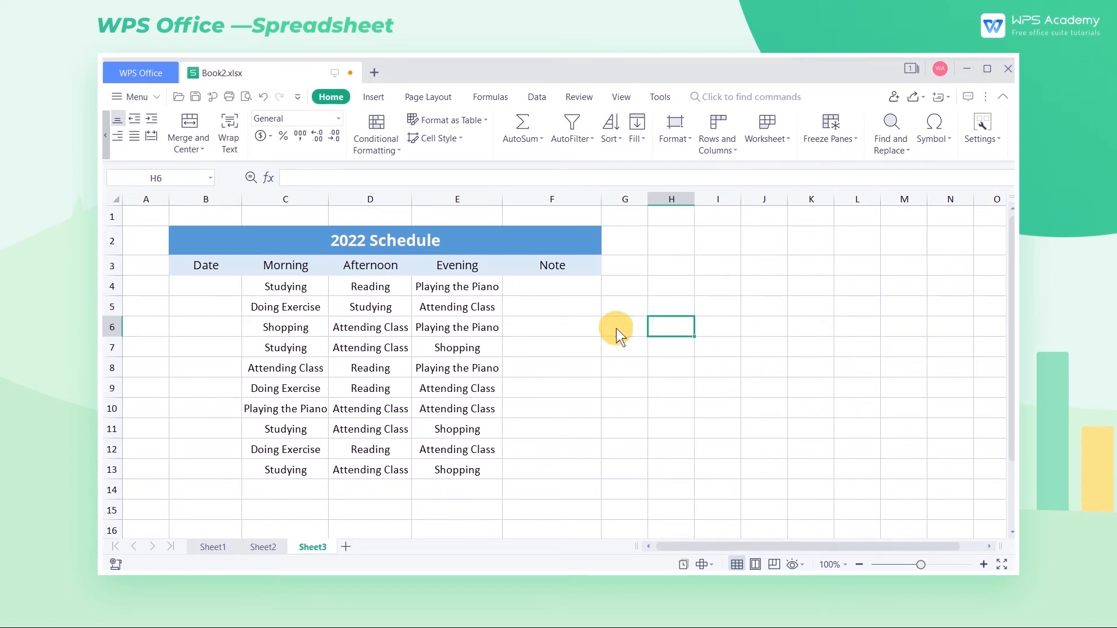
# Enter the date 01/01/2022 in cell B4 of the 2022 Schedule and reselect that cell.
pyautogui.doubleClick(210, 287)
pyautogui.write('01/01/2022')
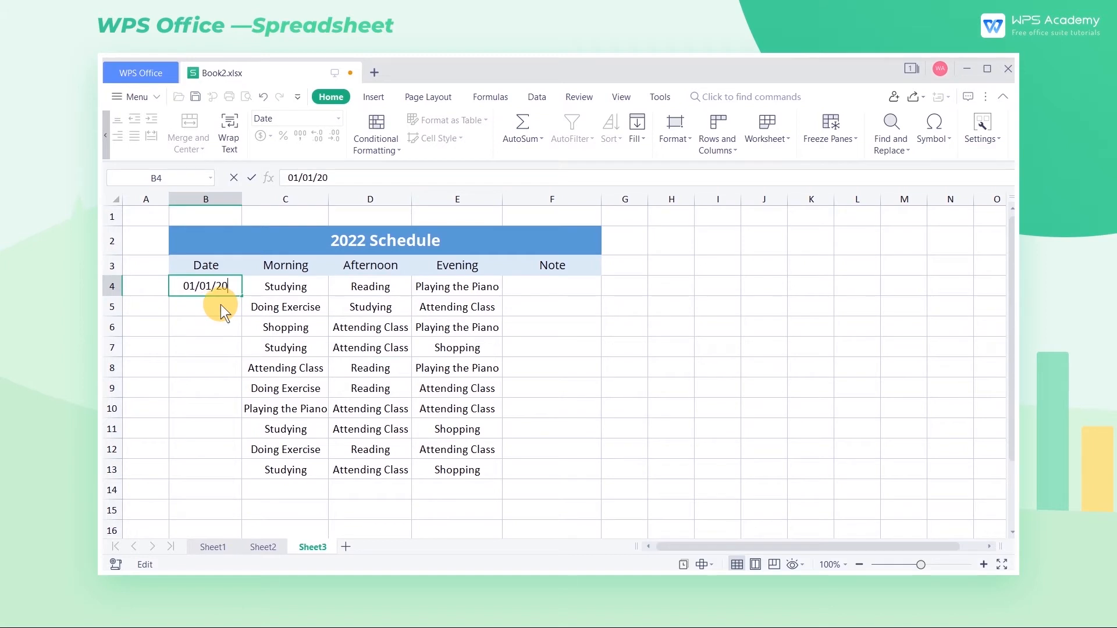
pyautogui.press('Return')
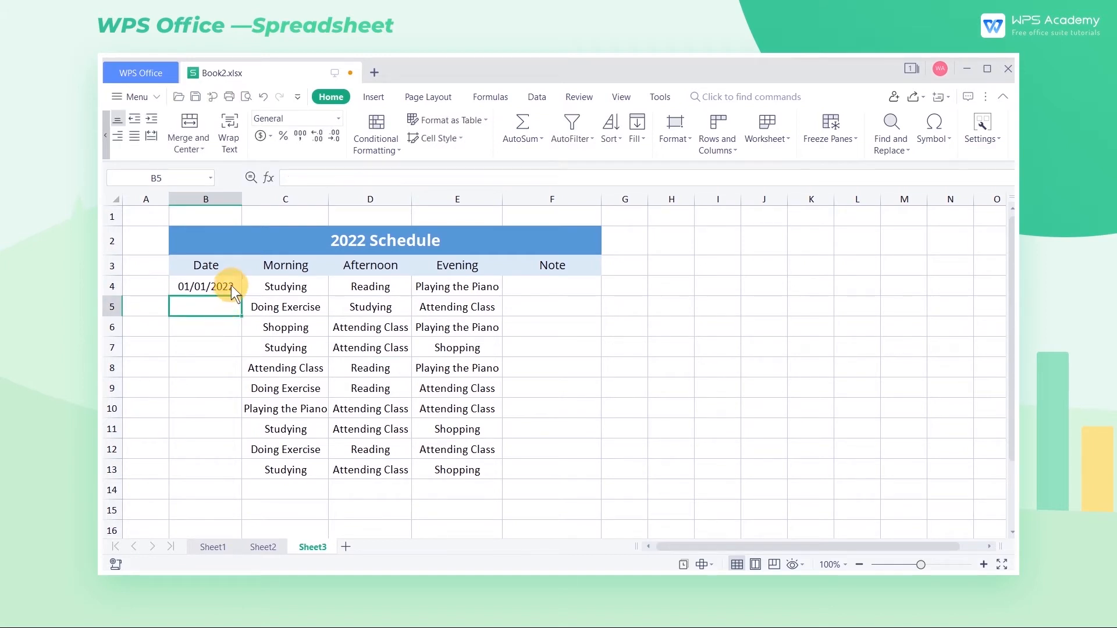
pyautogui.click(232, 286)
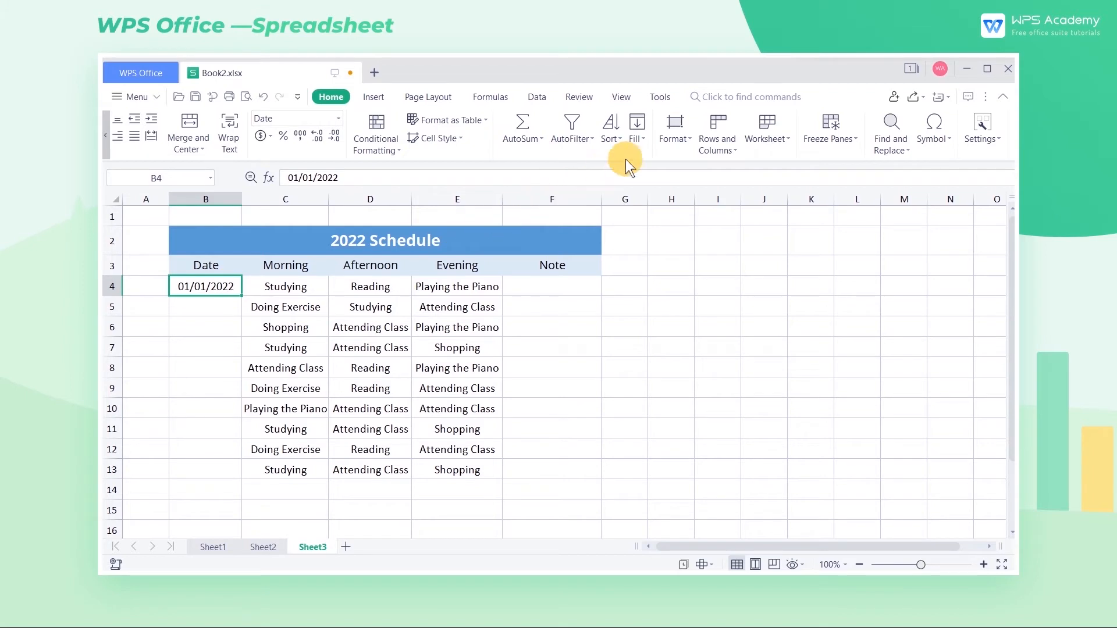
# Set up a date series in columns from B4, with Date as the type and Weekday as the date unit.
pyautogui.click(637, 127)
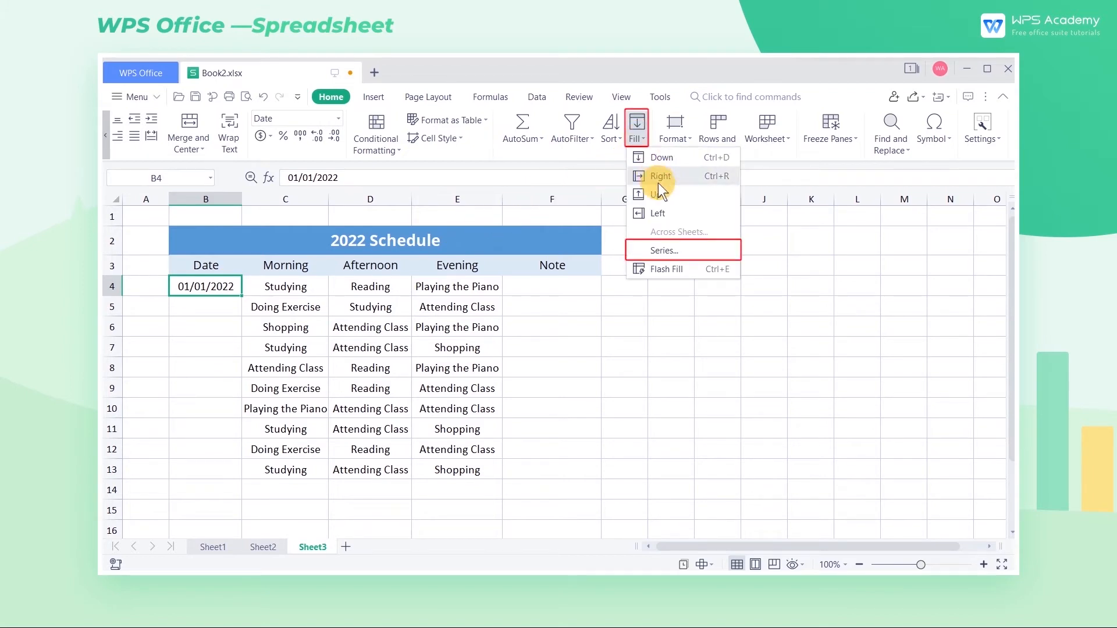
pyautogui.click(679, 250)
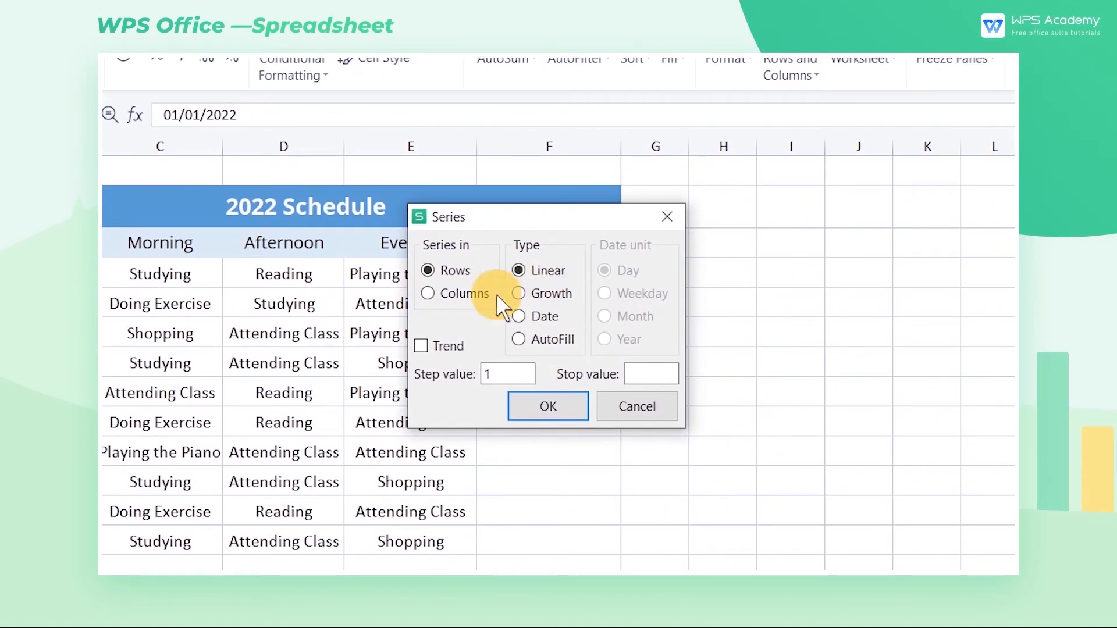
pyautogui.click(430, 293)
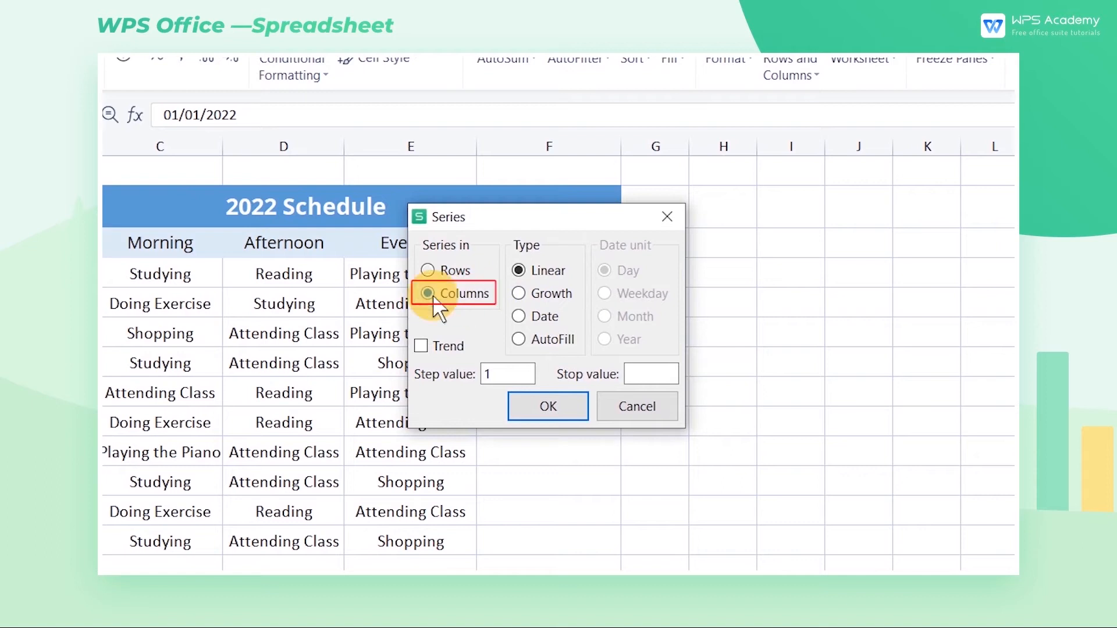
pyautogui.click(521, 316)
pyautogui.click(605, 293)
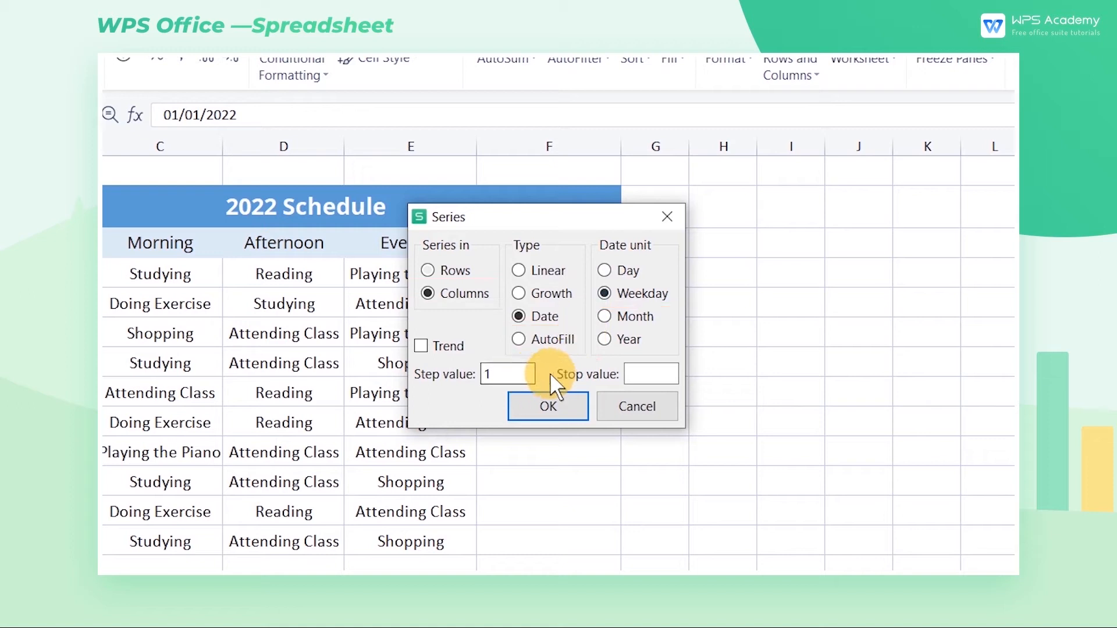
# Set the stop value to 31/12/2022, fill the weekday dates down the Date column, and review them.
pyautogui.click(635, 373)
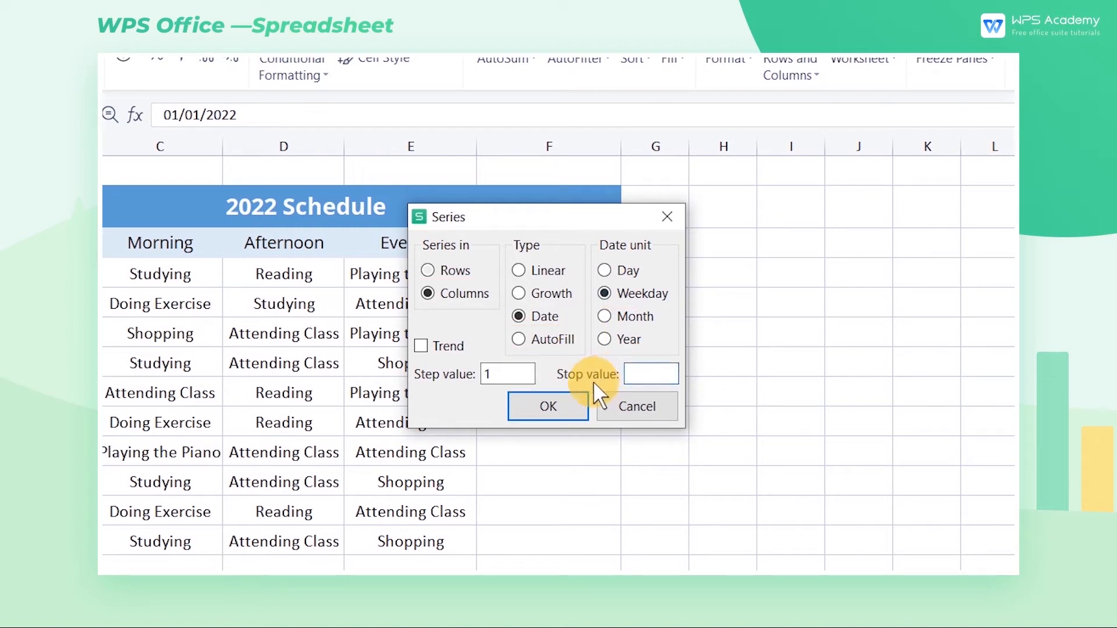
pyautogui.write('31/')
pyautogui.write('12/202')
pyautogui.write('2')
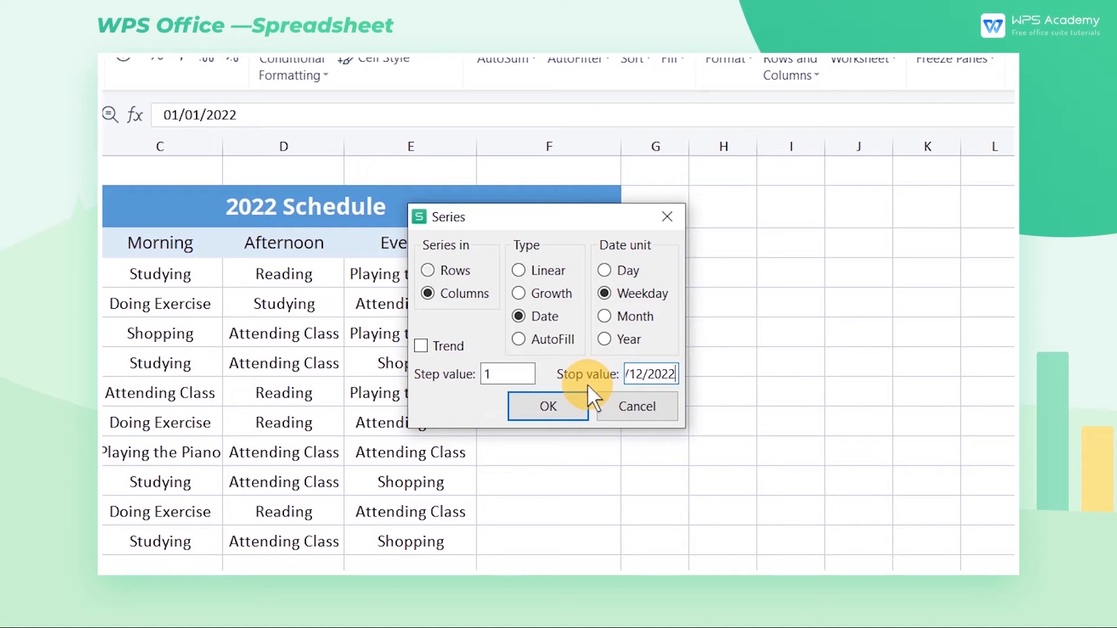
pyautogui.click(565, 407)
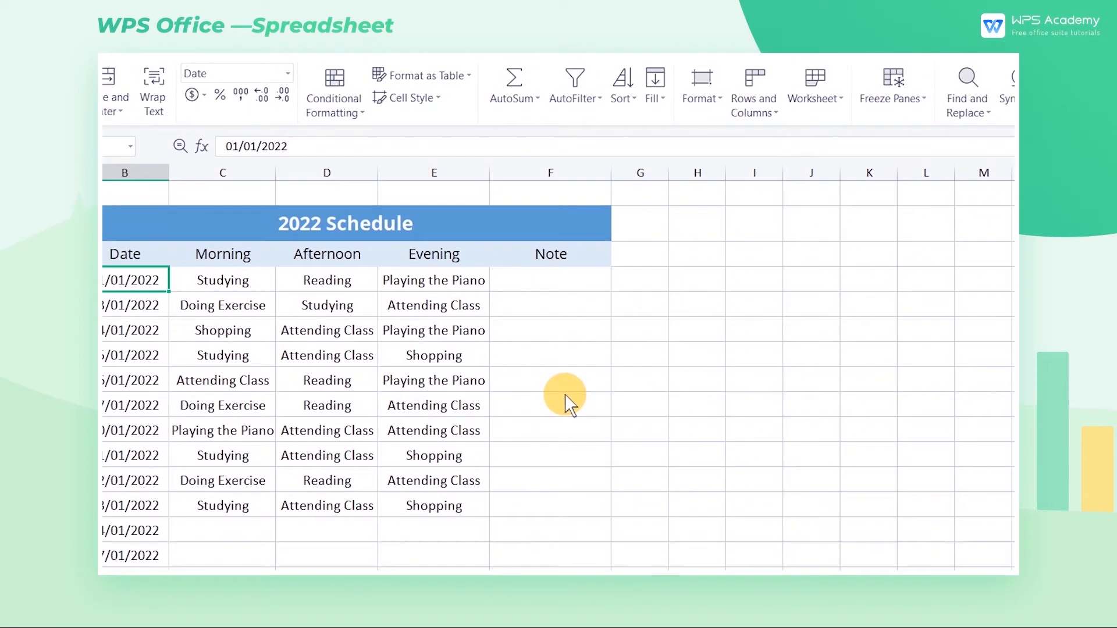
pyautogui.scroll(-4, 224, 399)
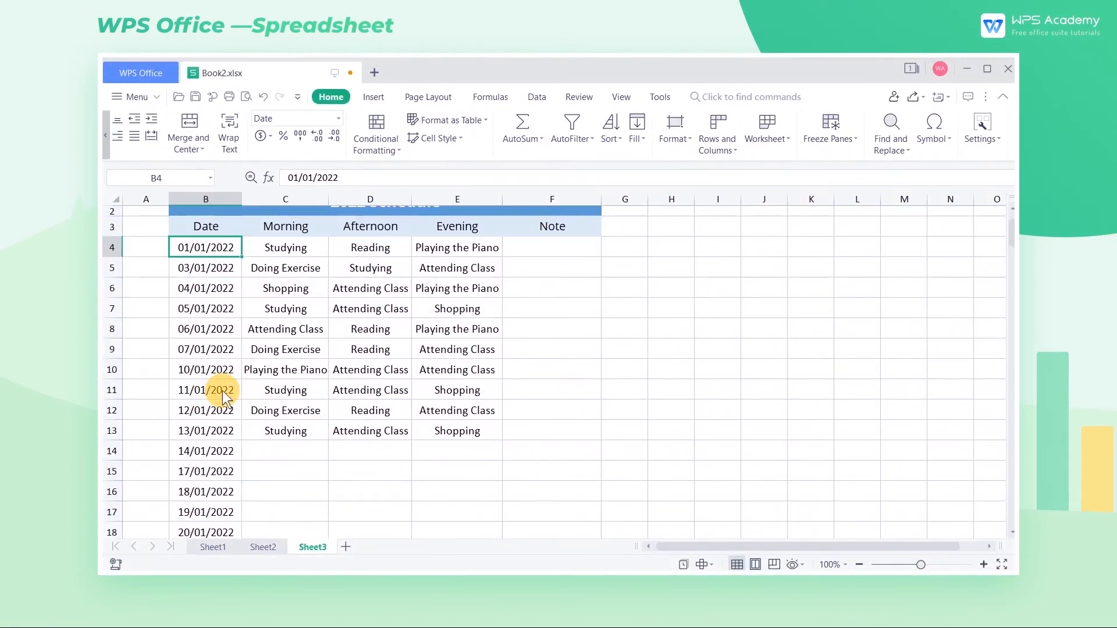
pyautogui.scroll(-3, 222, 391)
pyautogui.scroll(4, 223, 391)
pyautogui.scroll(3, 222, 389)
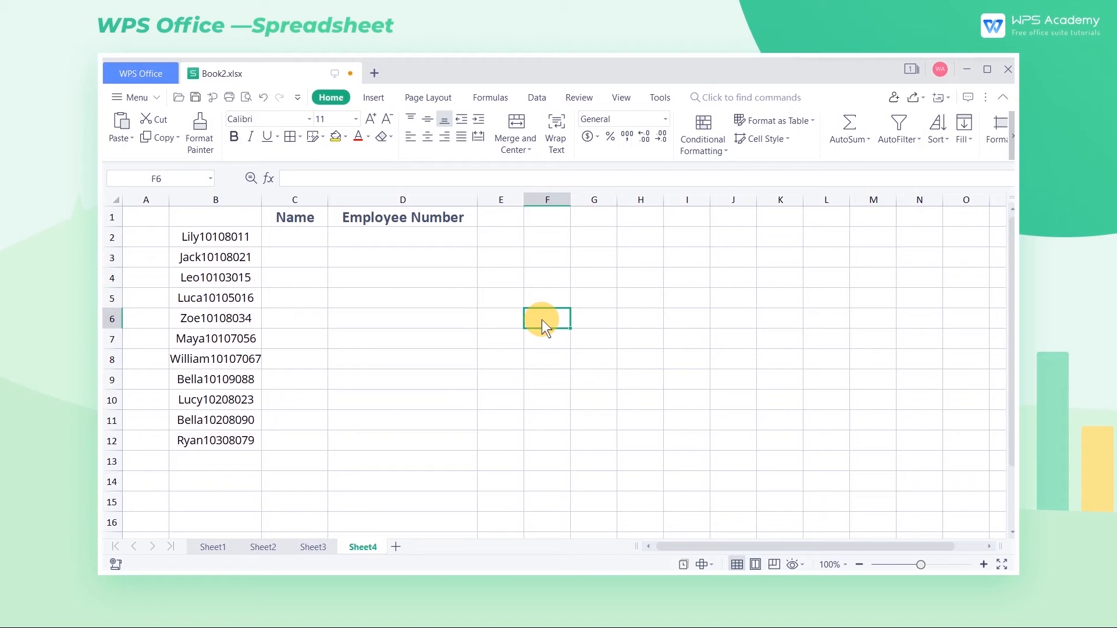
# Enter the first employee's name in C2 and their employee number in D2, split from the combined text in B2.
pyautogui.doubleClick(307, 235)
pyautogui.write('Lily')
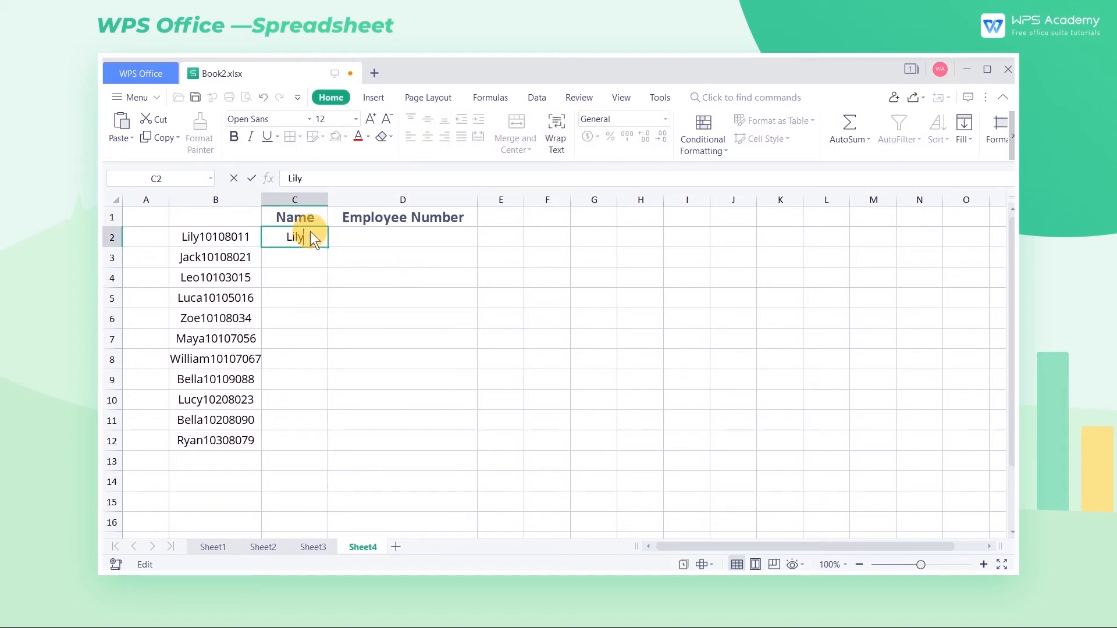
pyautogui.doubleClick(379, 236)
pyautogui.write('10108011')
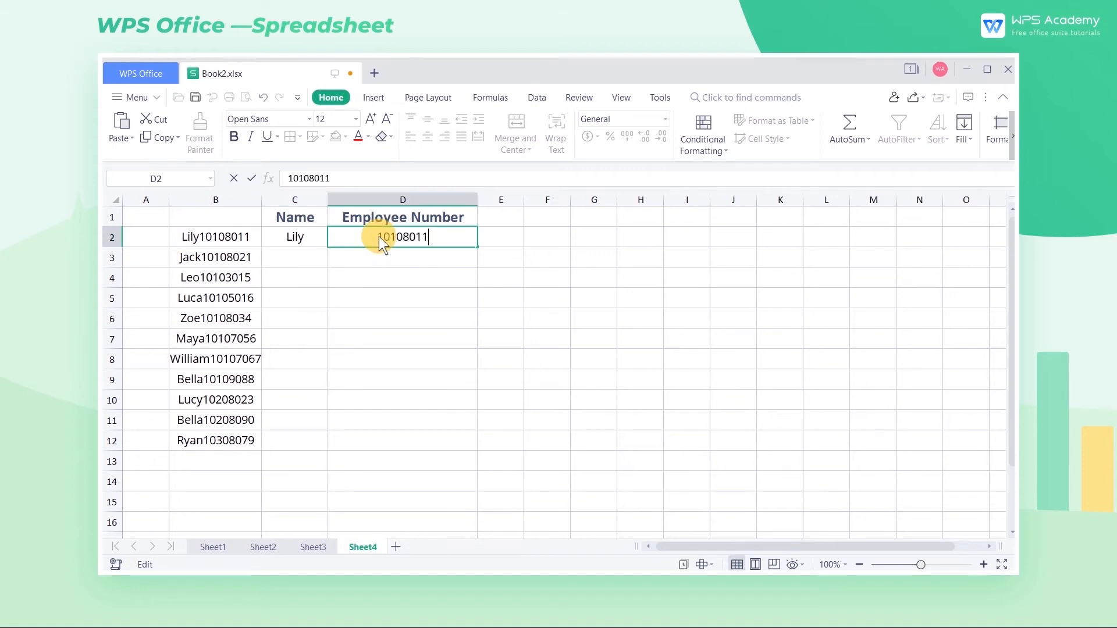
pyautogui.click(538, 318)
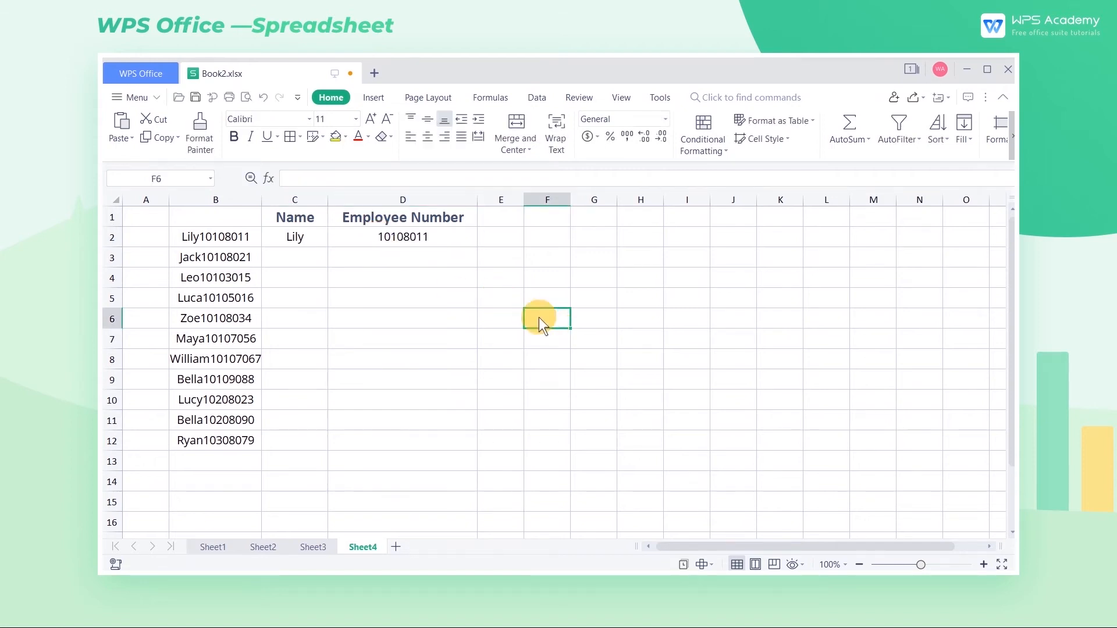
# Flash Fill the Name column from C2 and the Employee Number column from D2.
pyautogui.click(313, 240)
pyautogui.click(966, 138)
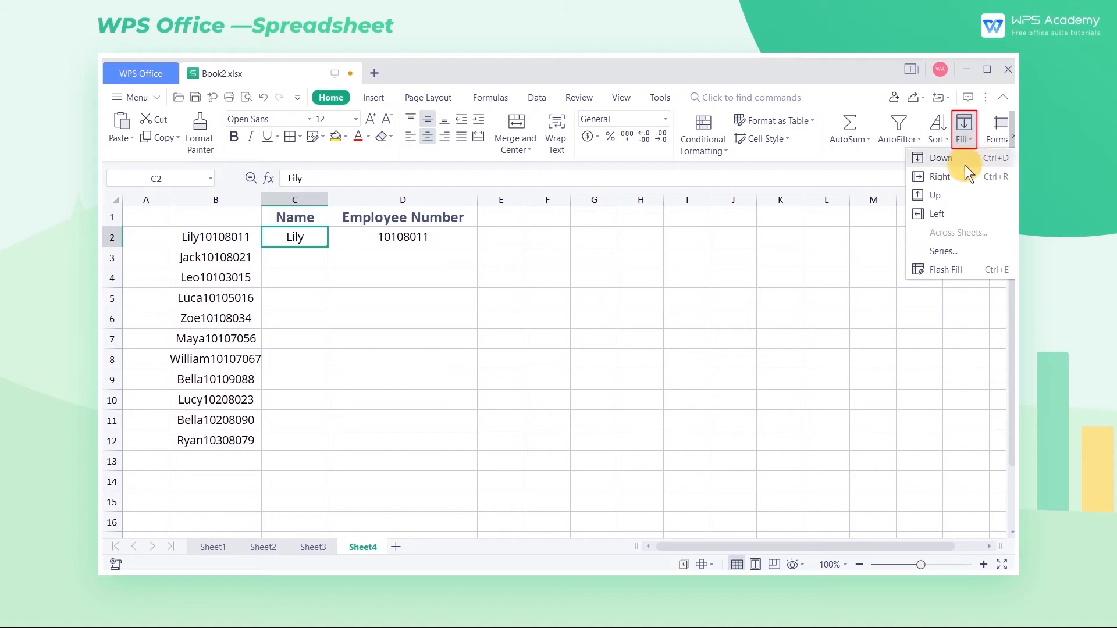
pyautogui.click(962, 269)
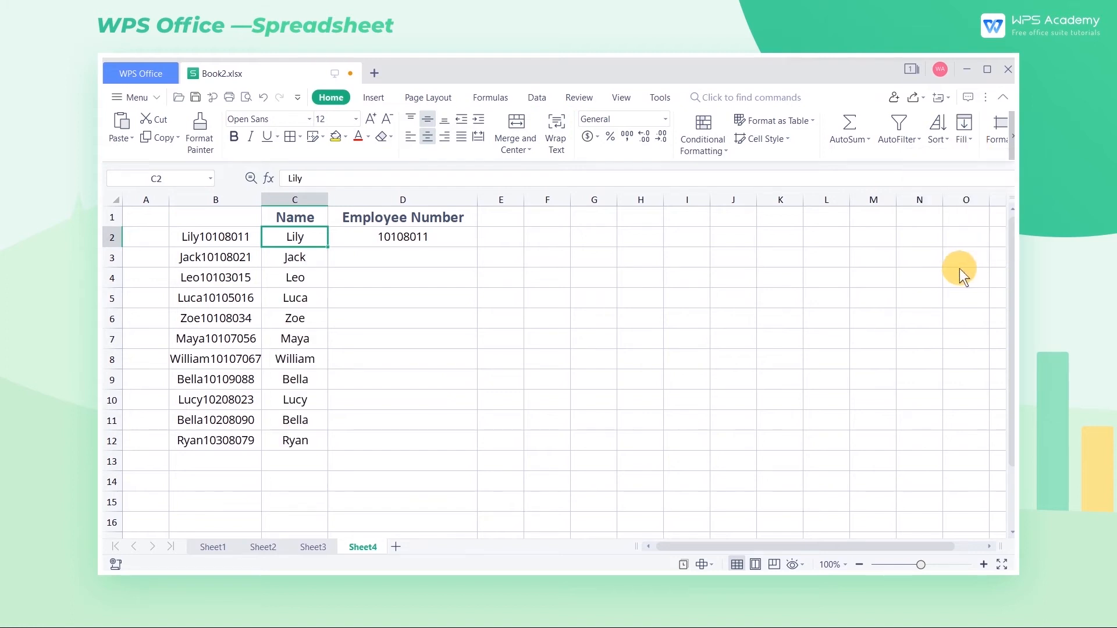
pyautogui.click(452, 236)
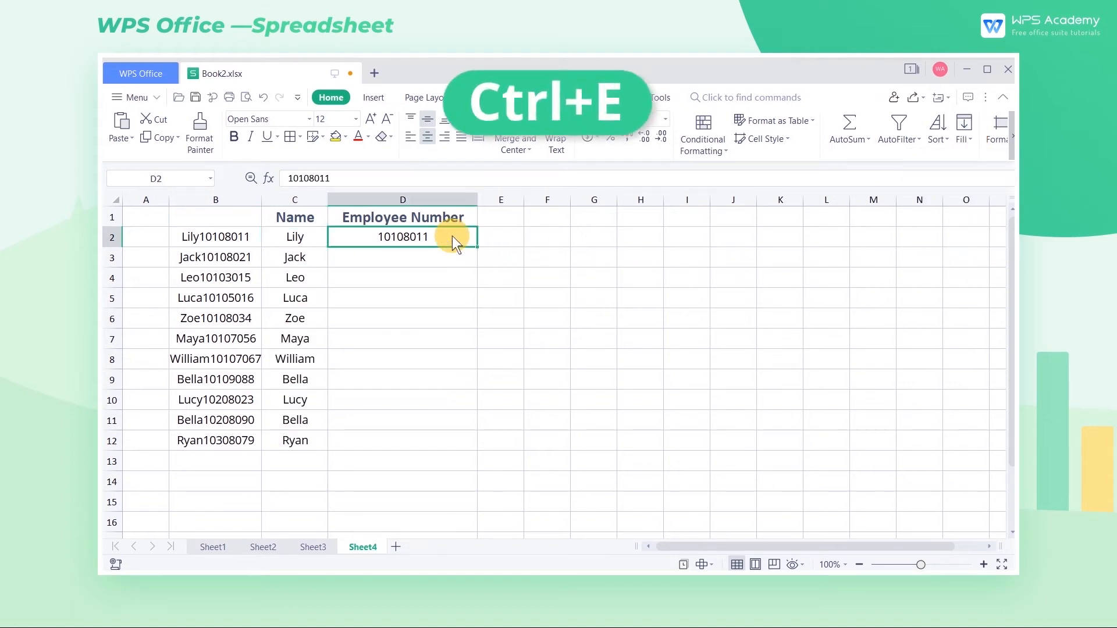
pyautogui.hotkey('ctrl', 'e')
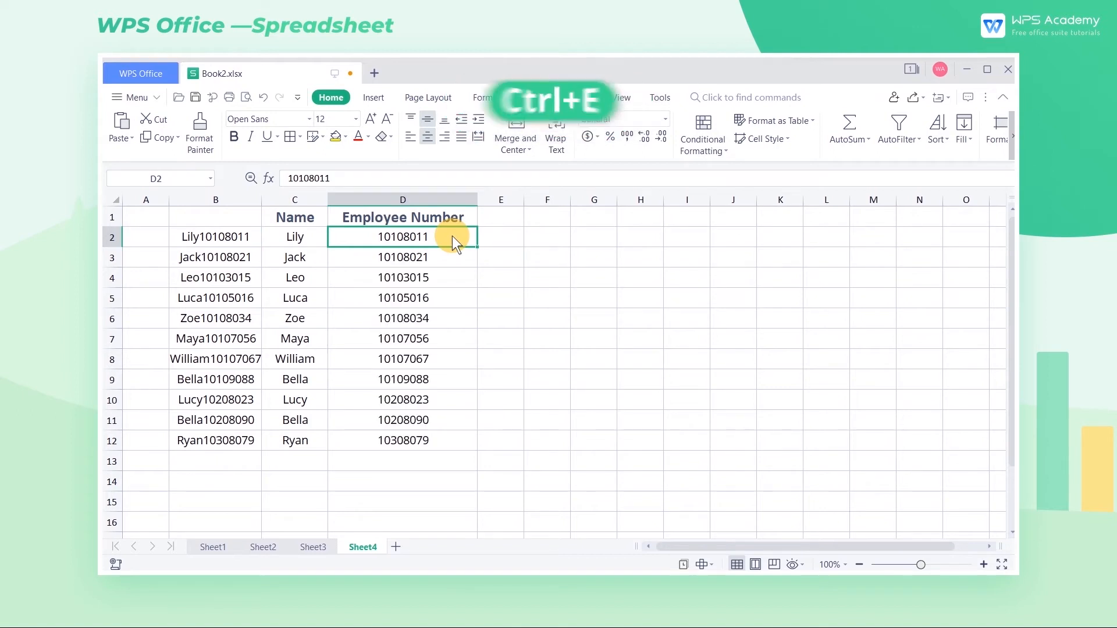
pyautogui.click(547, 343)
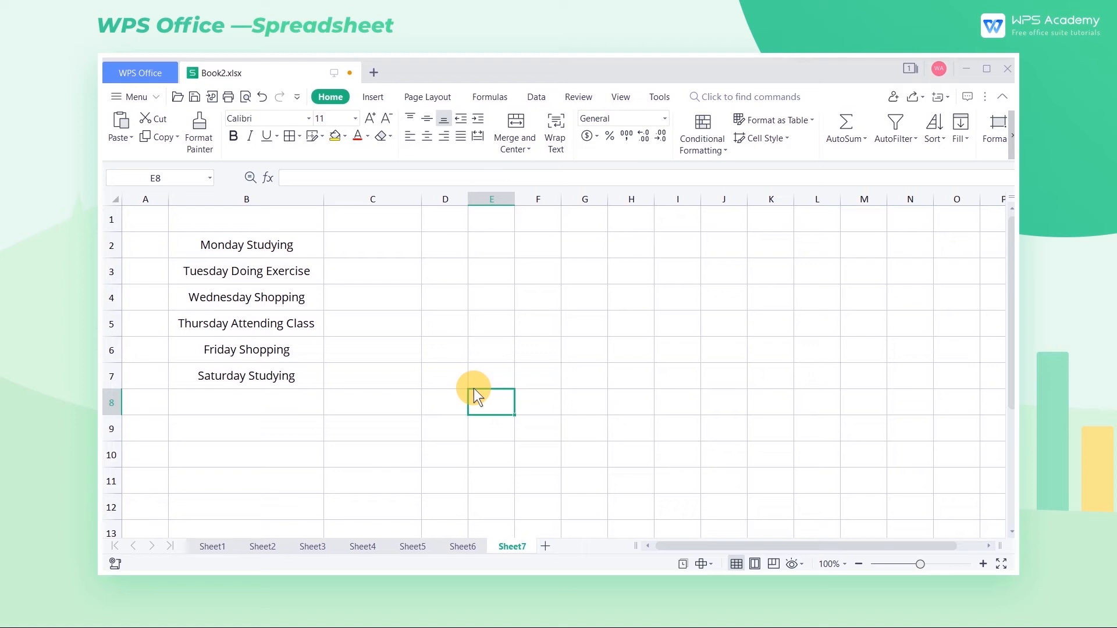
# Copy the word Studying from B2 into C2 and try to Flash Fill C2:C7 from that single example.
pyautogui.click(282, 242)
pyautogui.doubleClick(251, 247)
pyautogui.hotkey('ctrl', 'c')
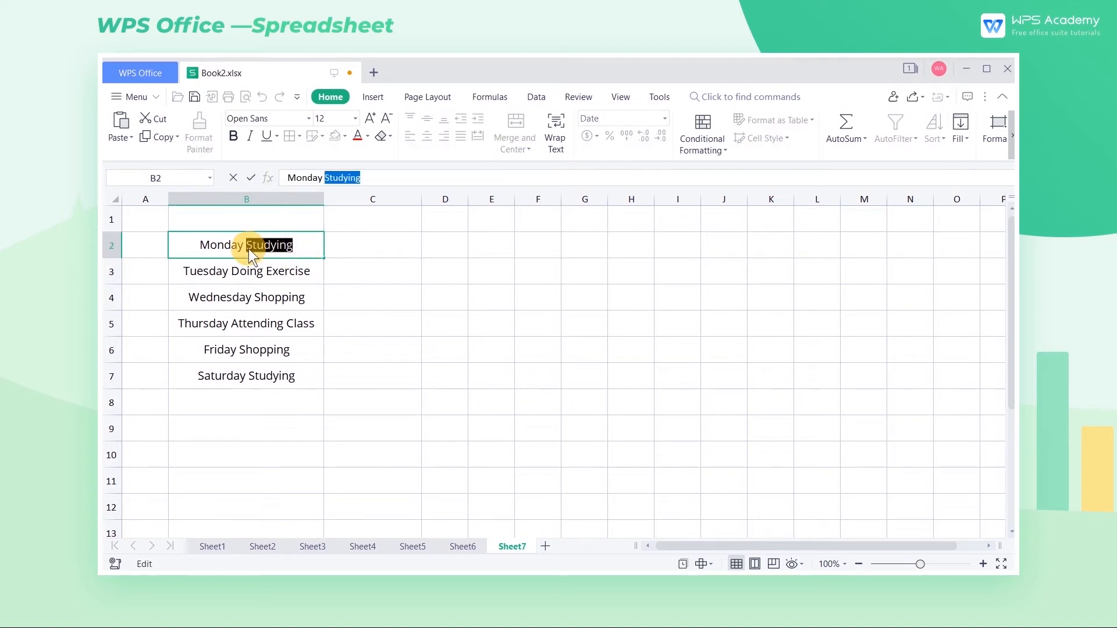
pyautogui.click(359, 244)
pyautogui.hotkey('ctrl', 'v')
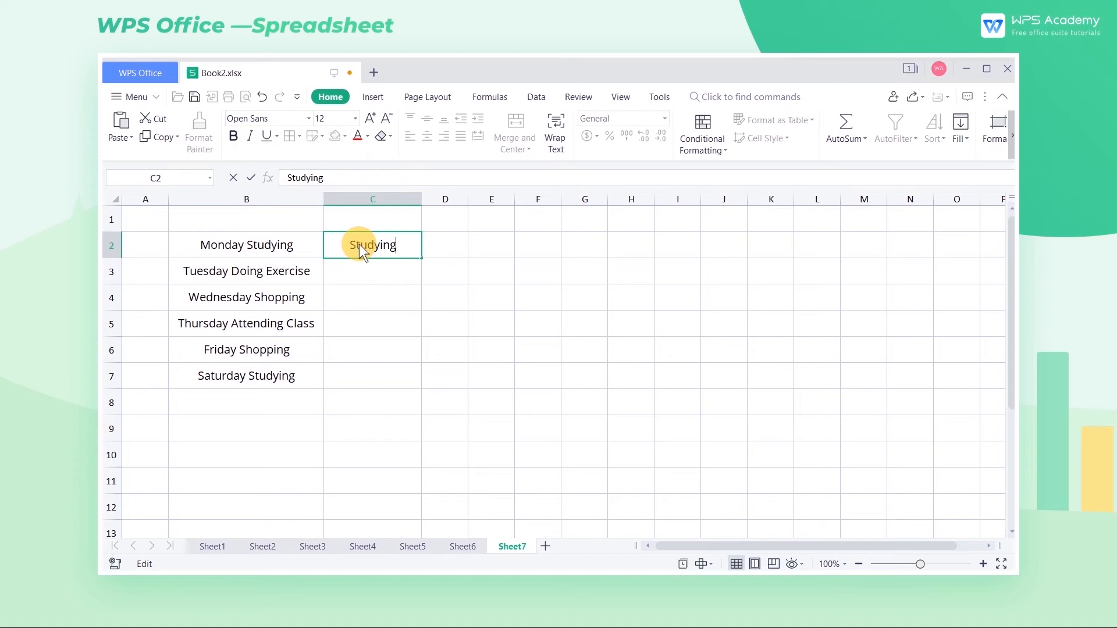
pyautogui.press('Return')
pyautogui.moveTo(393, 245); pyautogui.dragTo(391, 376)
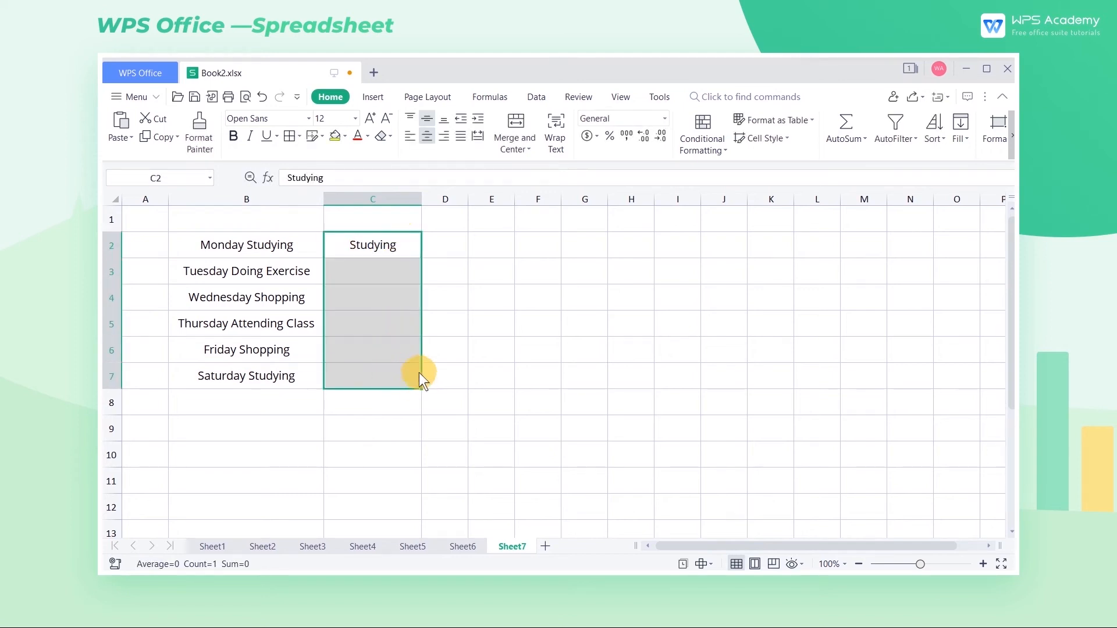
pyautogui.hotkey('ctrl', 'e')
# Copy Doing Exercise from B3 into C3 as a second example and Flash Fill C2:C7.
pyautogui.click(303, 276)
pyautogui.moveTo(312, 276); pyautogui.dragTo(238, 275)
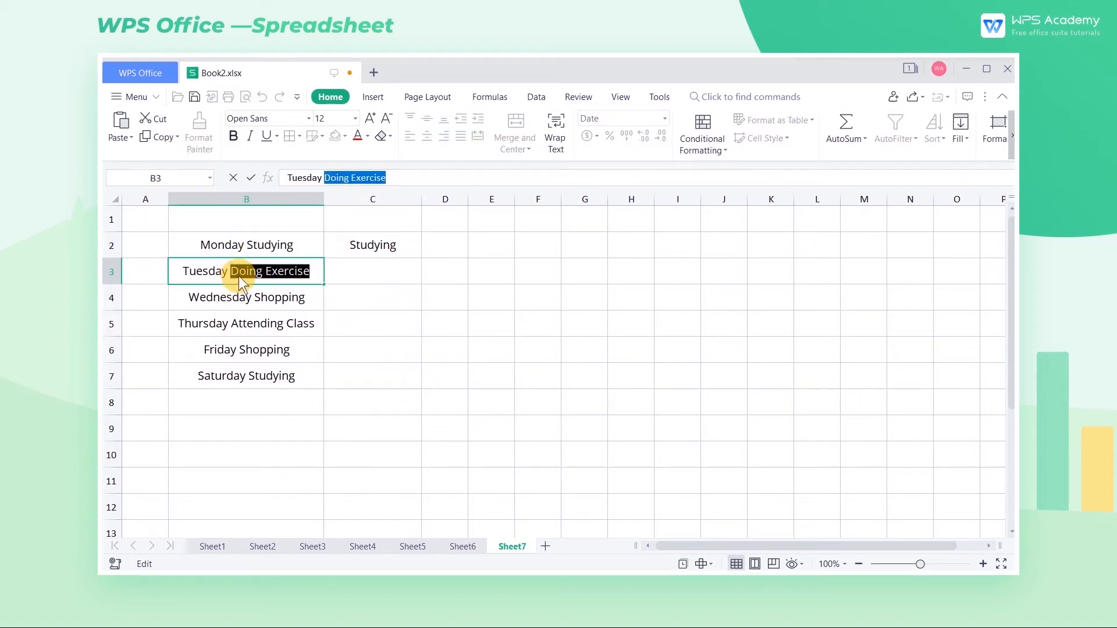
pyautogui.hotkey('ctrl', 'c')
pyautogui.doubleClick(366, 269)
pyautogui.hotkey('ctrl', 'v')
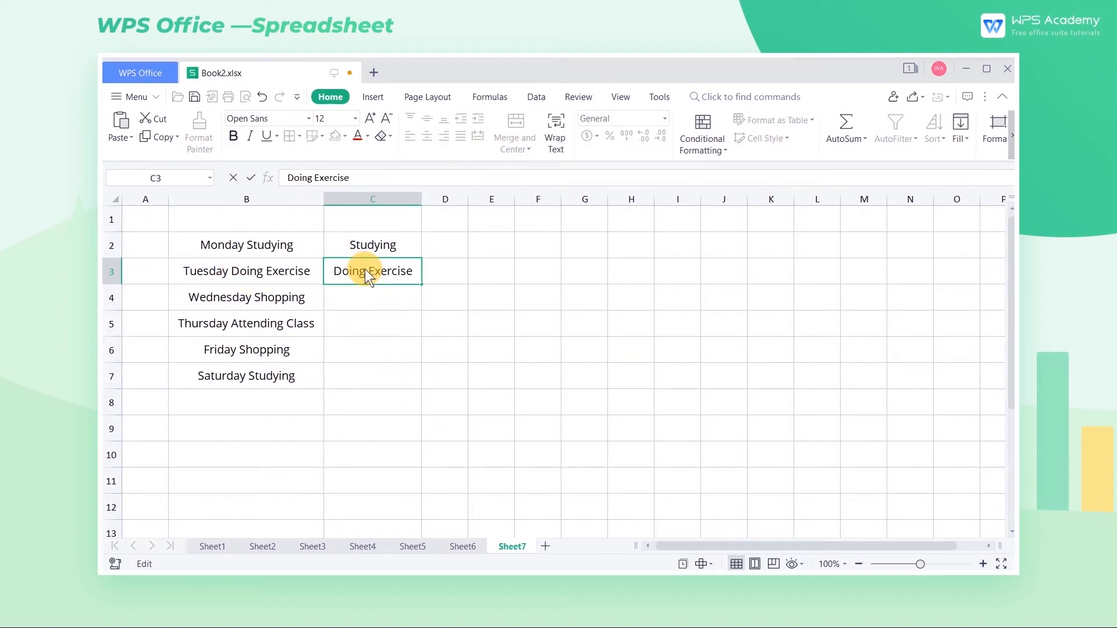
pyautogui.moveTo(417, 241); pyautogui.dragTo(457, 384)
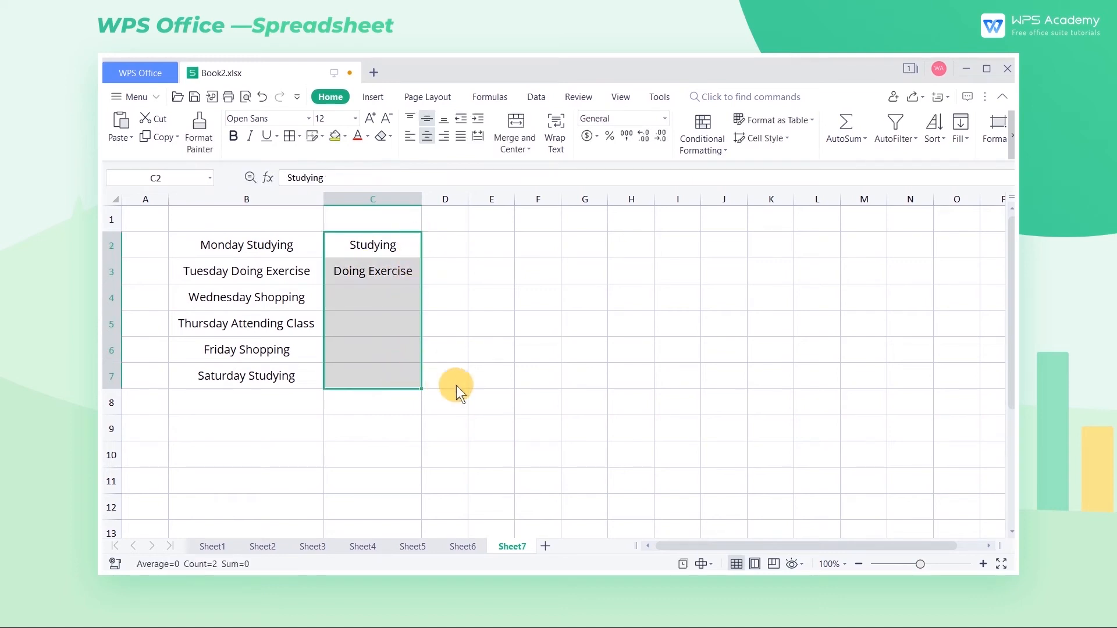
pyautogui.hotkey('ctrl', 'e')
pyautogui.click(456, 385)
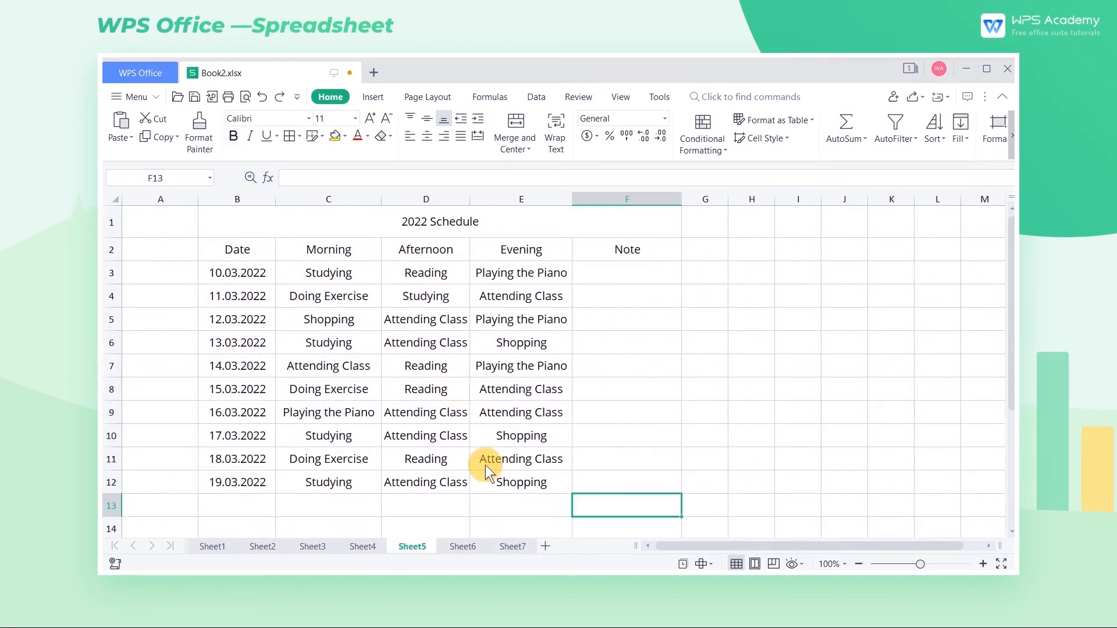
# Insert one empty column directly after the Date column B of the 2022 Schedule.
pyautogui.moveTo(261, 249); pyautogui.dragTo(272, 488)
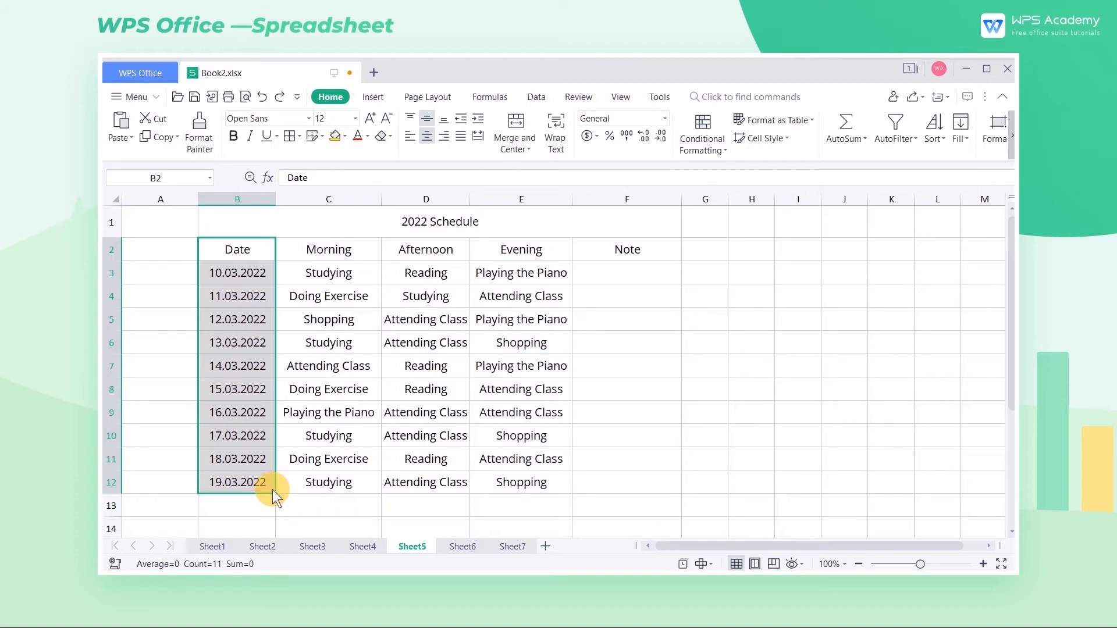
pyautogui.rightClick(254, 203)
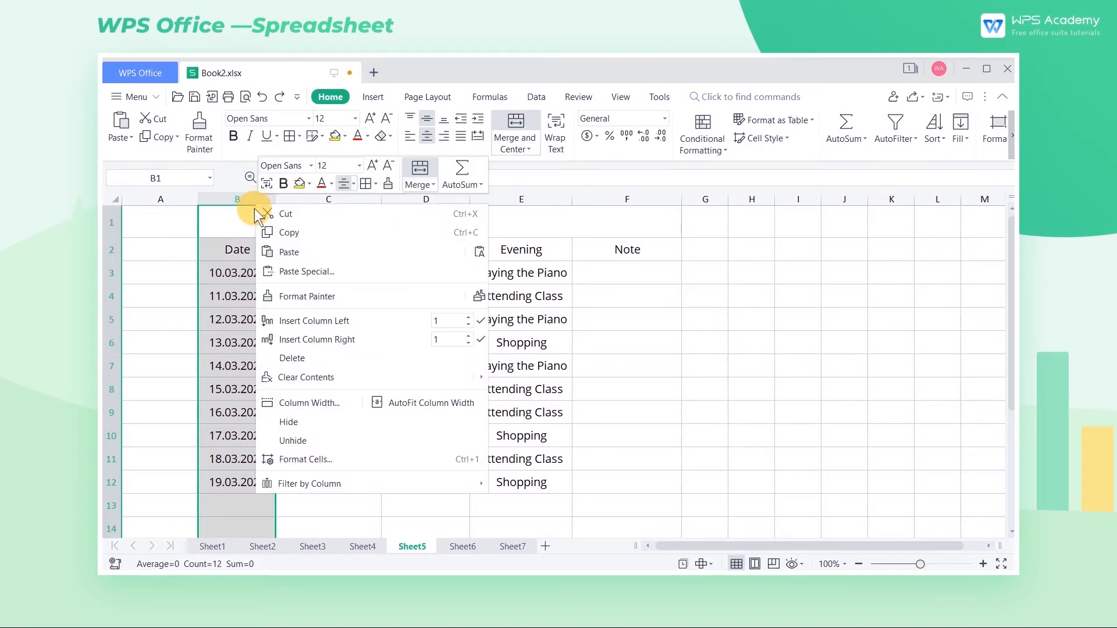
pyautogui.click(337, 335)
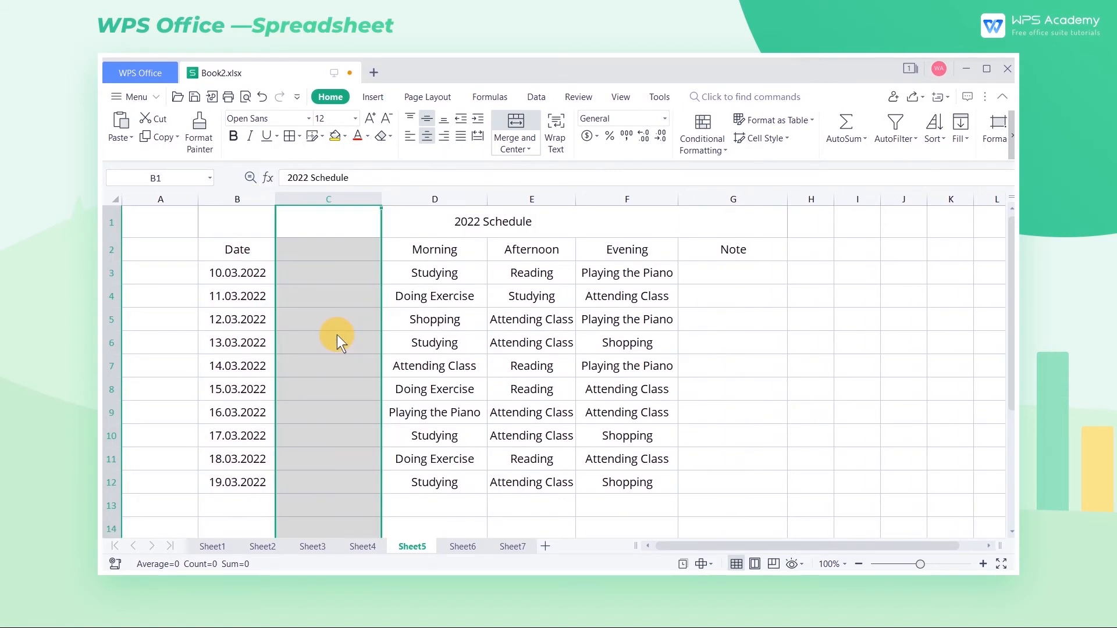
# Enter 10/03/2022 in C3 and Flash Fill the slash-separated date format through C12.
pyautogui.doubleClick(332, 274)
pyautogui.write('10/')
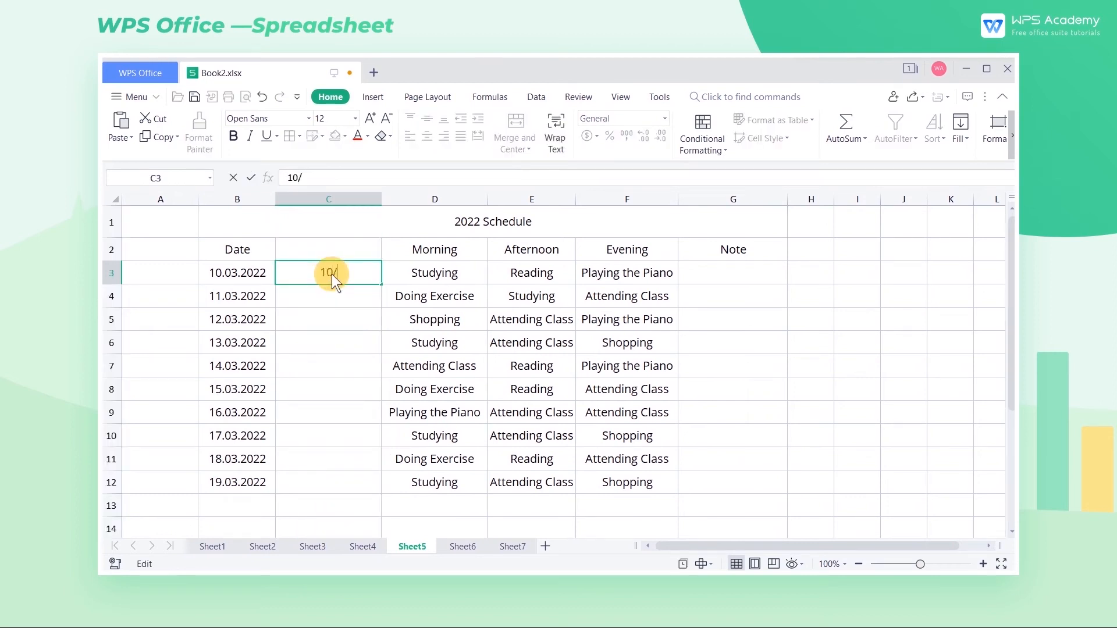
pyautogui.write('03/2022')
pyautogui.press('Return')
pyautogui.moveTo(361, 282); pyautogui.dragTo(381, 491)
pyautogui.hotkey('ctrl', 'e')
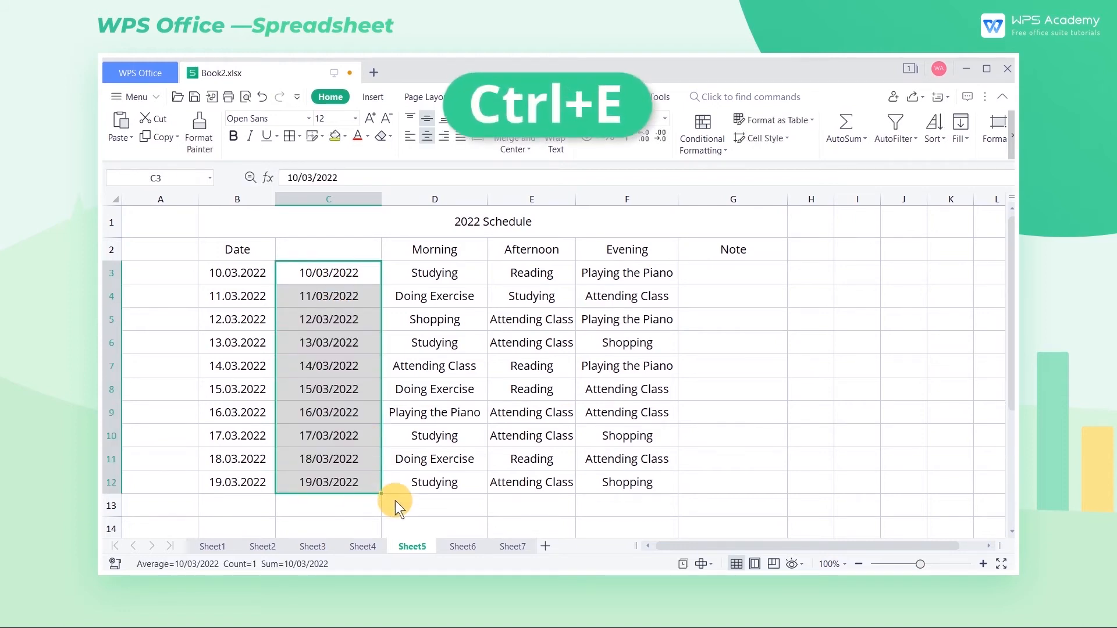
pyautogui.click(371, 511)
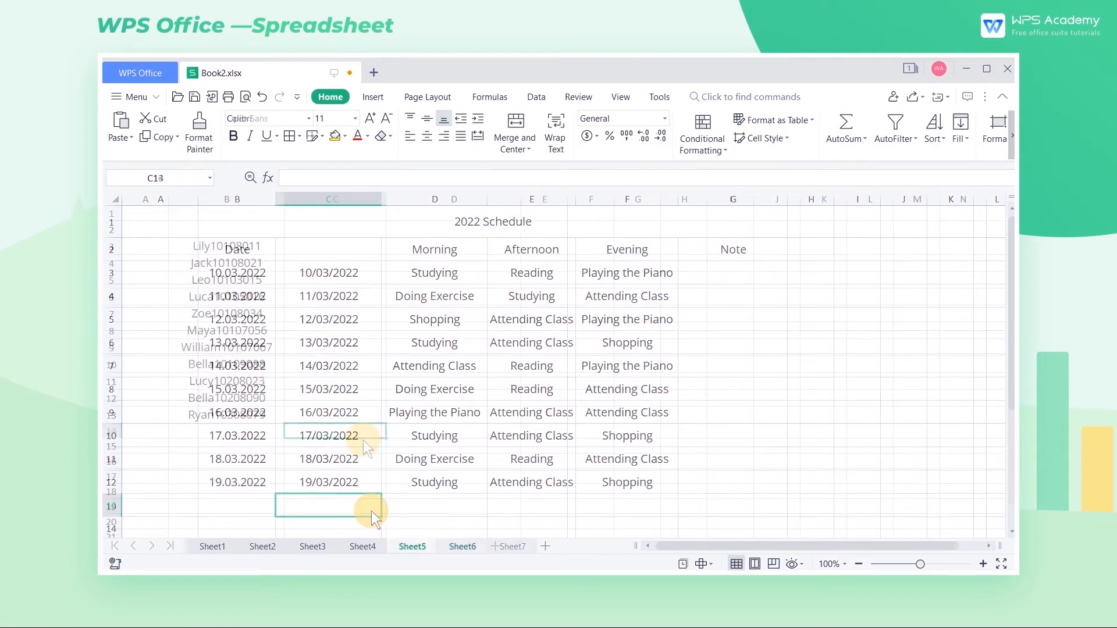
# Enter the text of B3 with an @ prefix in C3 and Flash Fill the pattern through C13.
pyautogui.doubleClick(349, 249)
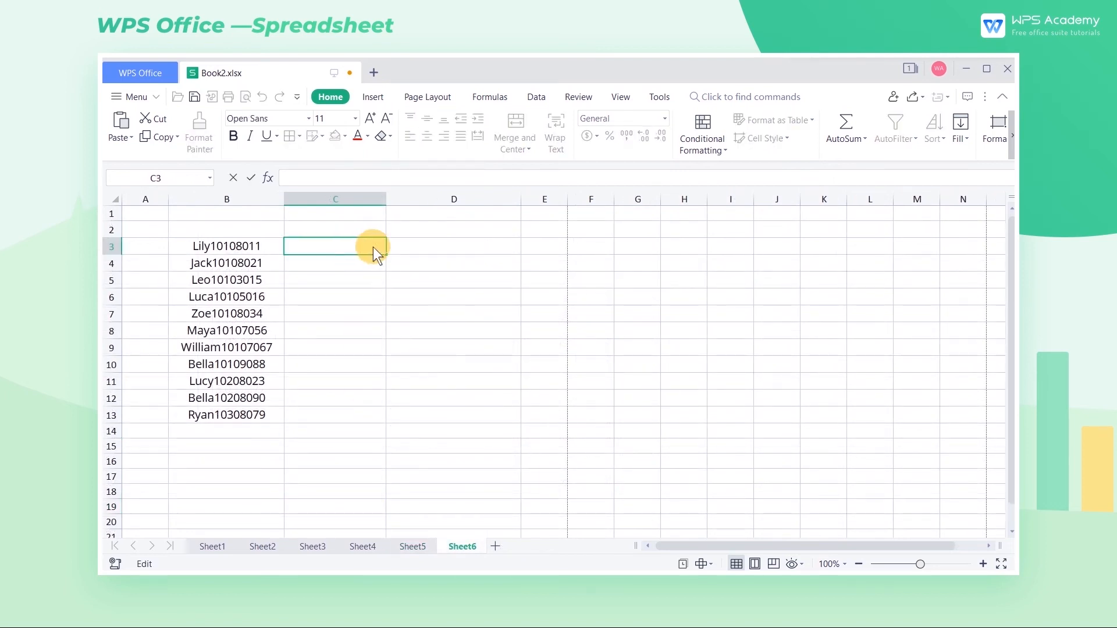
pyautogui.write('@Lily10108011')
pyautogui.press('Return')
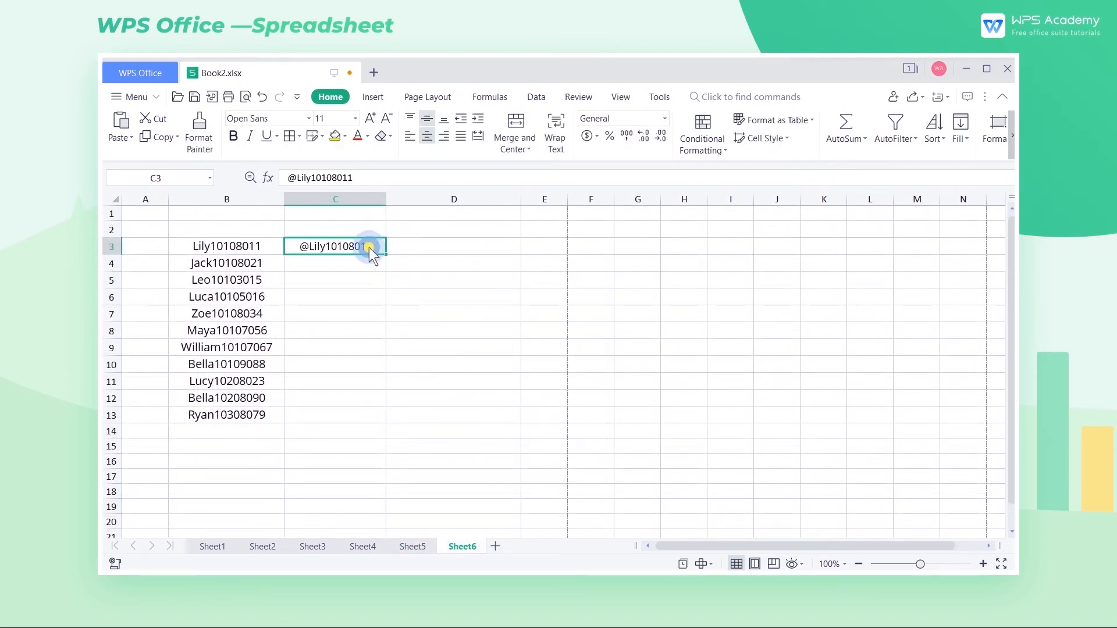
pyautogui.moveTo(370, 247); pyautogui.dragTo(369, 414)
pyautogui.hotkey('ctrl', 'e')
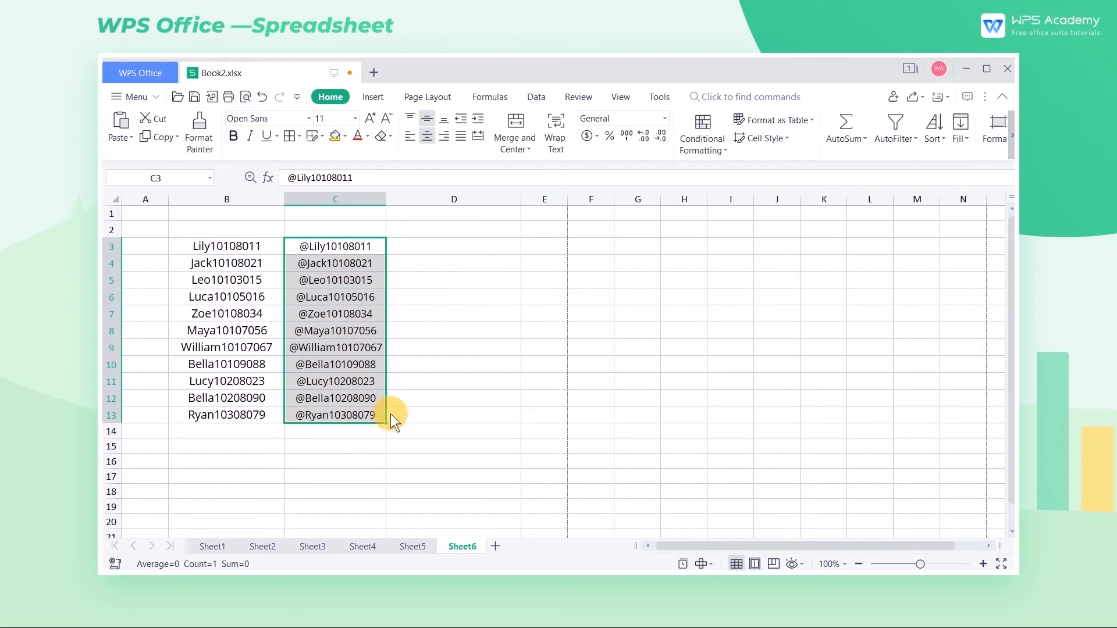
# Undo the Flash Fill and the @-prefixed entry in column C.
pyautogui.click(435, 419)
pyautogui.hotkey('ctrl', 'z')
pyautogui.hotkey('ctrl', 'z')
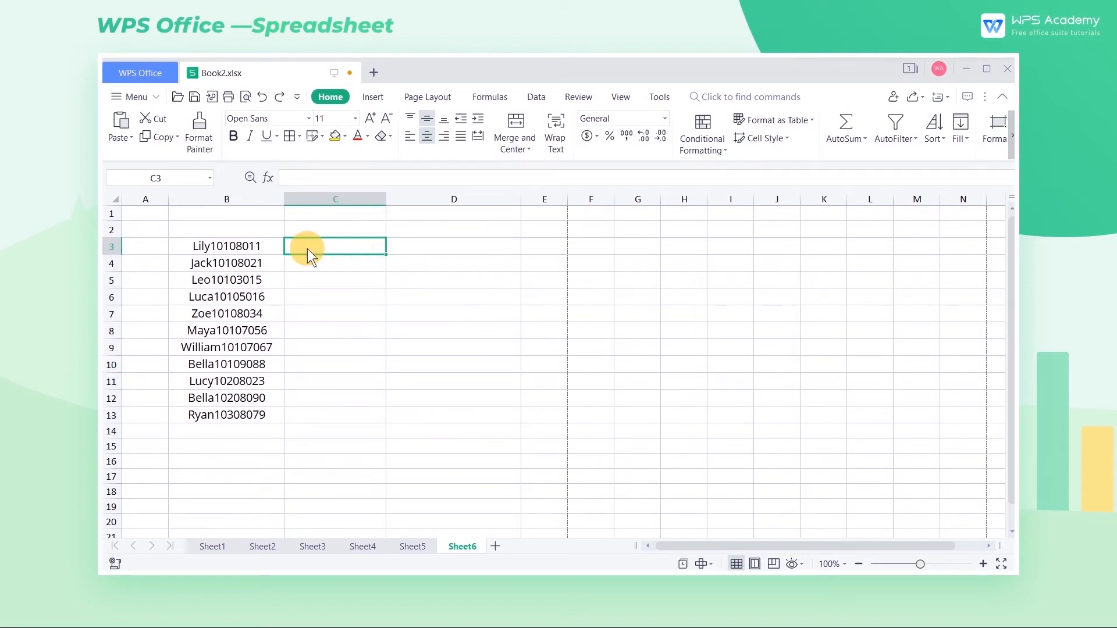
# Copy the number part and then the name part of B3 into C3, so the number precedes the name.
pyautogui.doubleClick(270, 247)
pyautogui.moveTo(271, 247); pyautogui.dragTo(210, 247)
pyautogui.hotkey('ctrl', 'c')
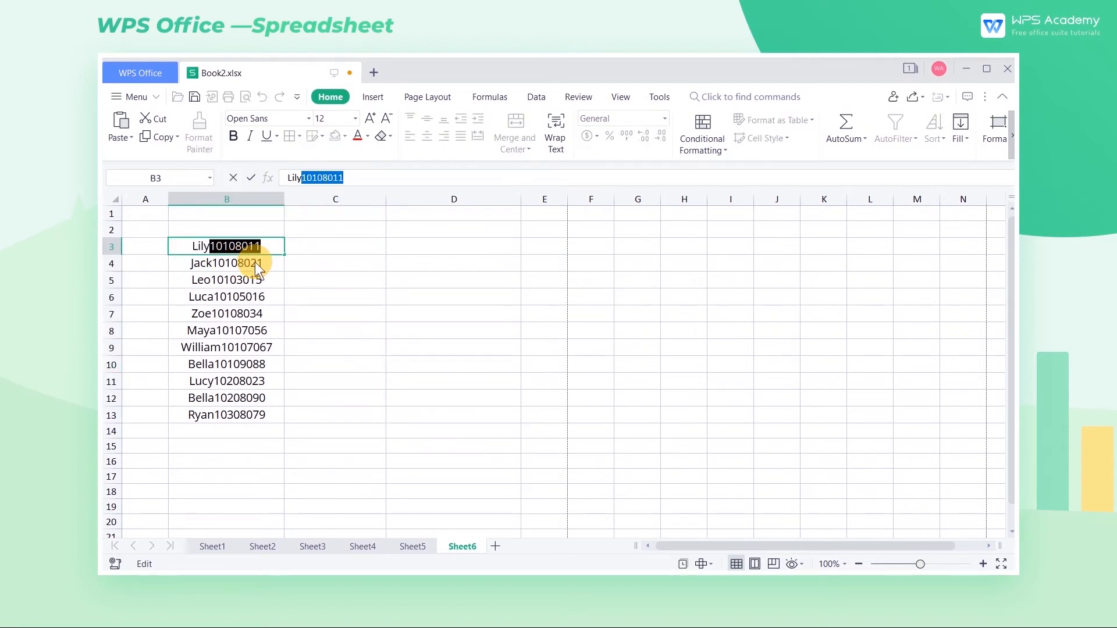
pyautogui.doubleClick(316, 249)
pyautogui.hotkey('ctrl', 'v')
pyautogui.doubleClick(210, 247)
pyautogui.moveTo(211, 247); pyautogui.dragTo(193, 247)
pyautogui.hotkey('ctrl', 'c')
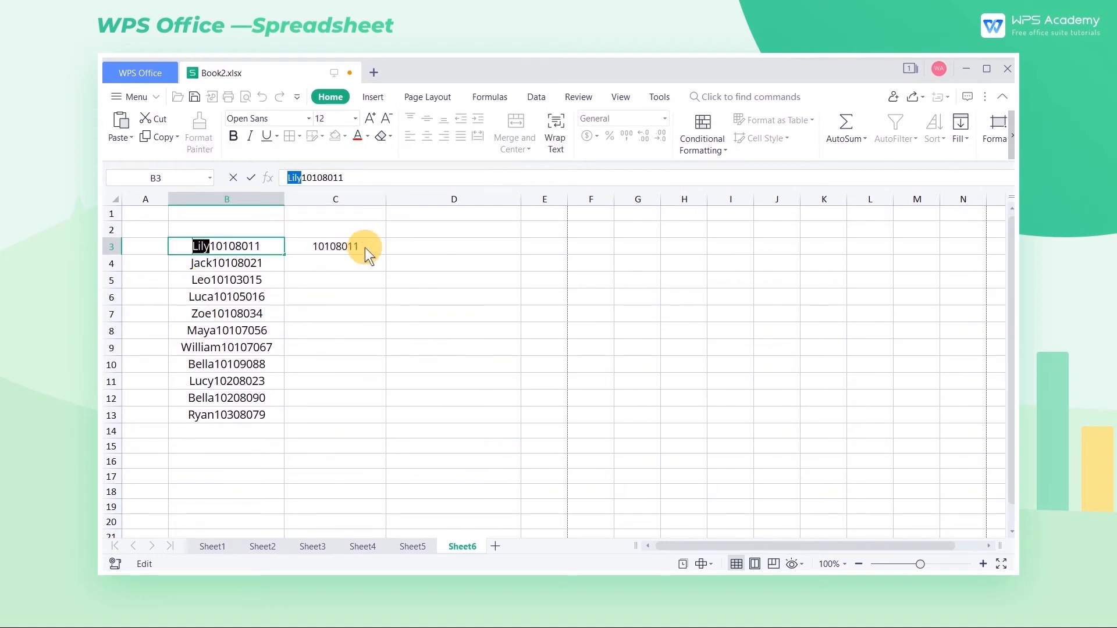
pyautogui.doubleClick(366, 248)
pyautogui.hotkey('ctrl', 'v')
# Flash Fill the reversed number-and-name pattern from C3 down through C13.
pyautogui.click(381, 255)
pyautogui.moveTo(382, 255); pyautogui.dragTo(366, 408)
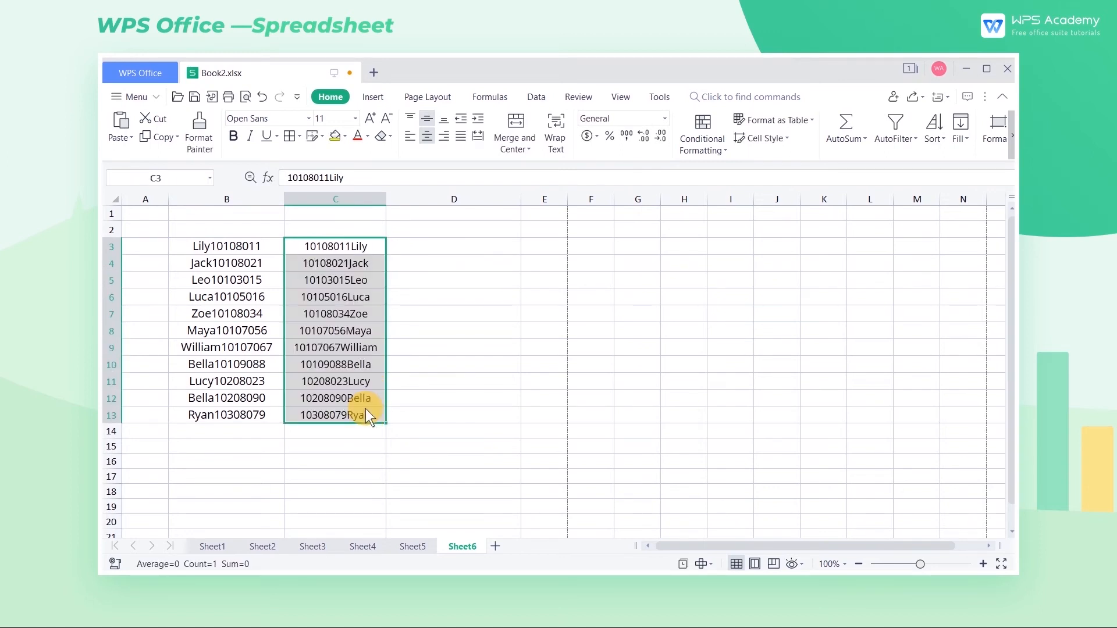
pyautogui.click(452, 428)
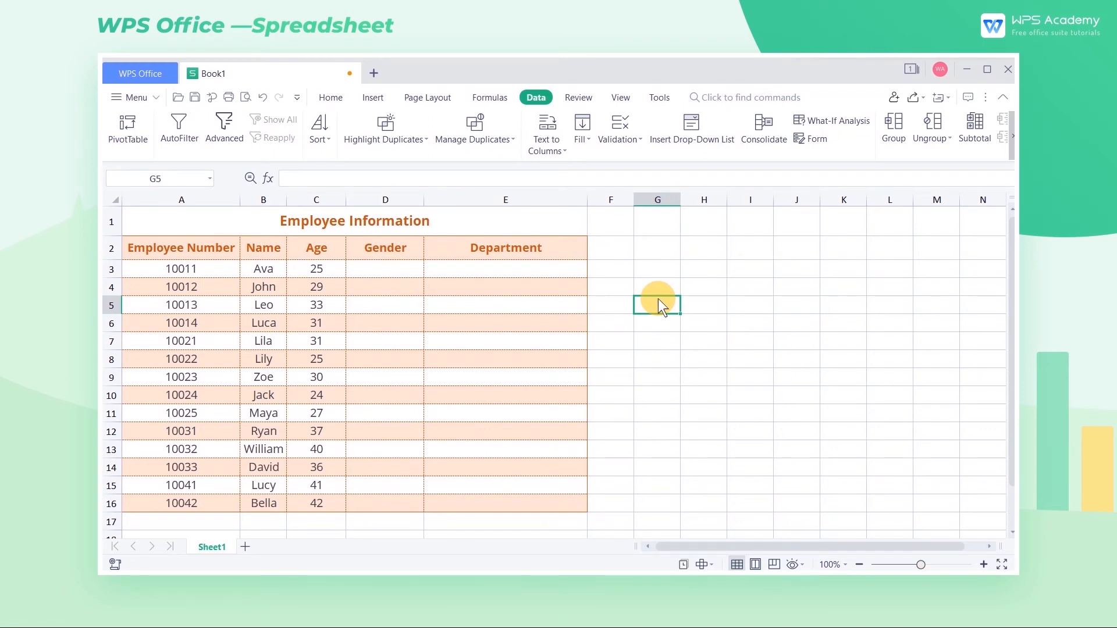
# Choose Female in D3 and Male in D4 from the Gender drop-down lists.
pyautogui.click(420, 269)
pyautogui.click(429, 273)
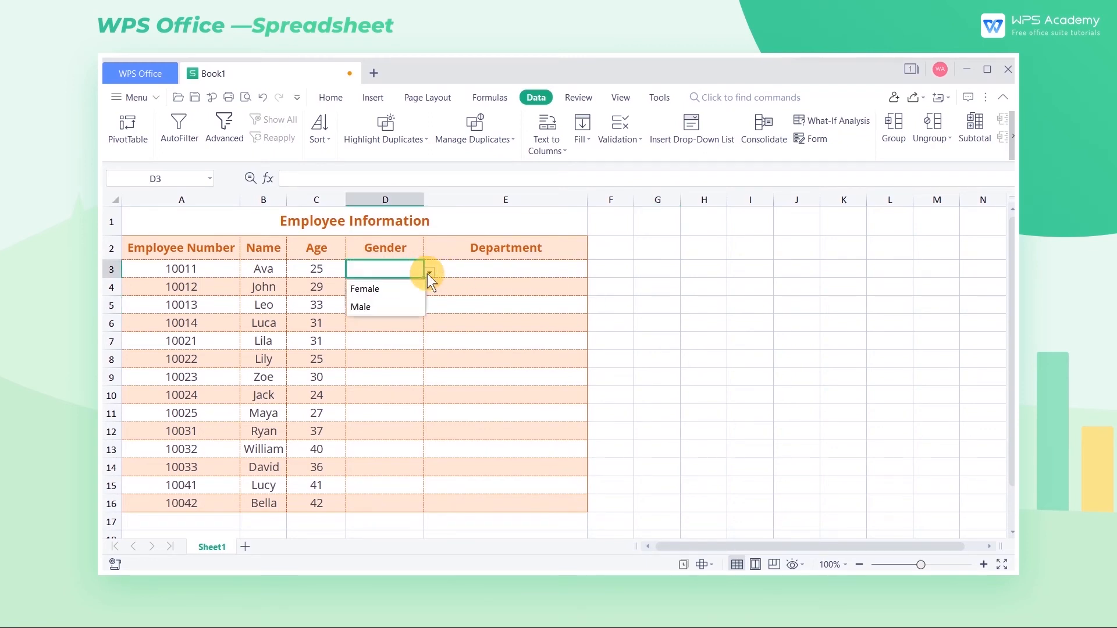
pyautogui.click(419, 287)
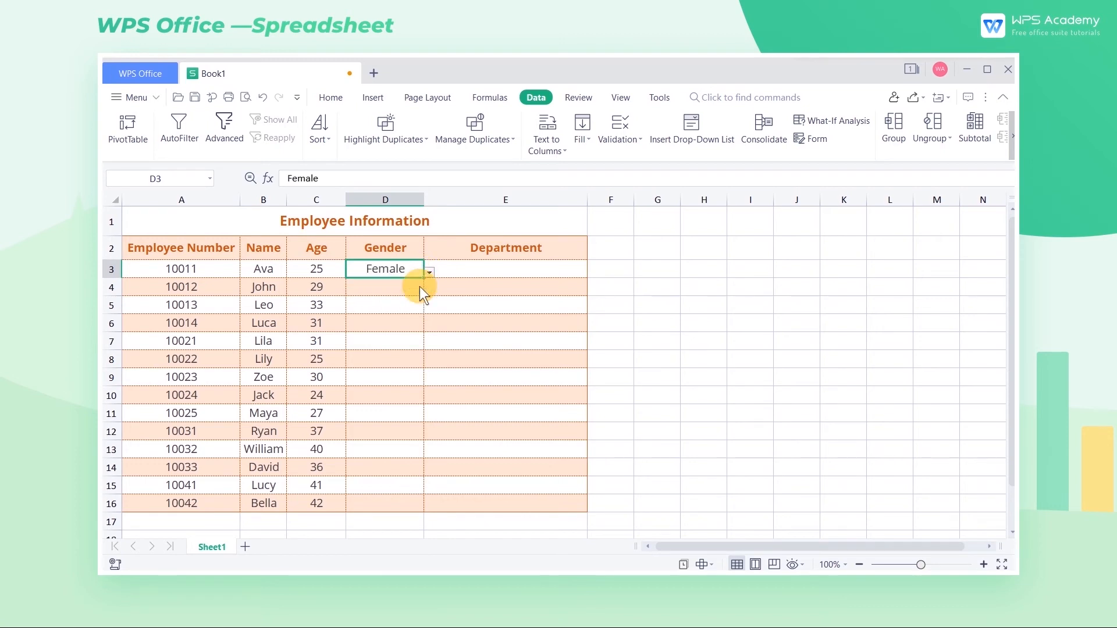
pyautogui.click(416, 289)
pyautogui.click(429, 290)
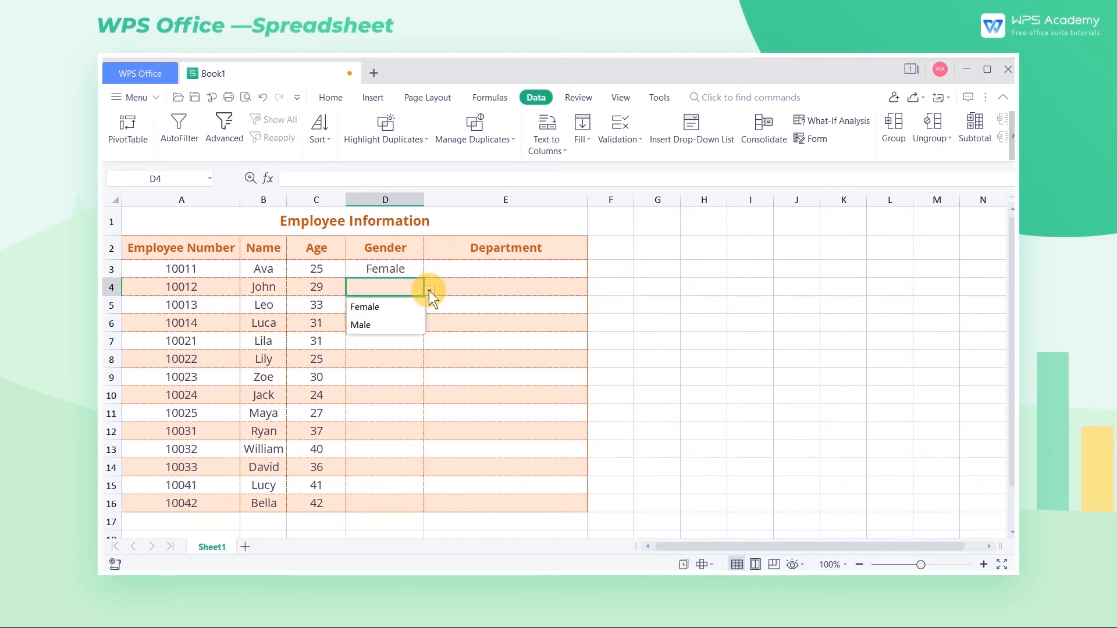
pyautogui.click(407, 320)
pyautogui.click(624, 307)
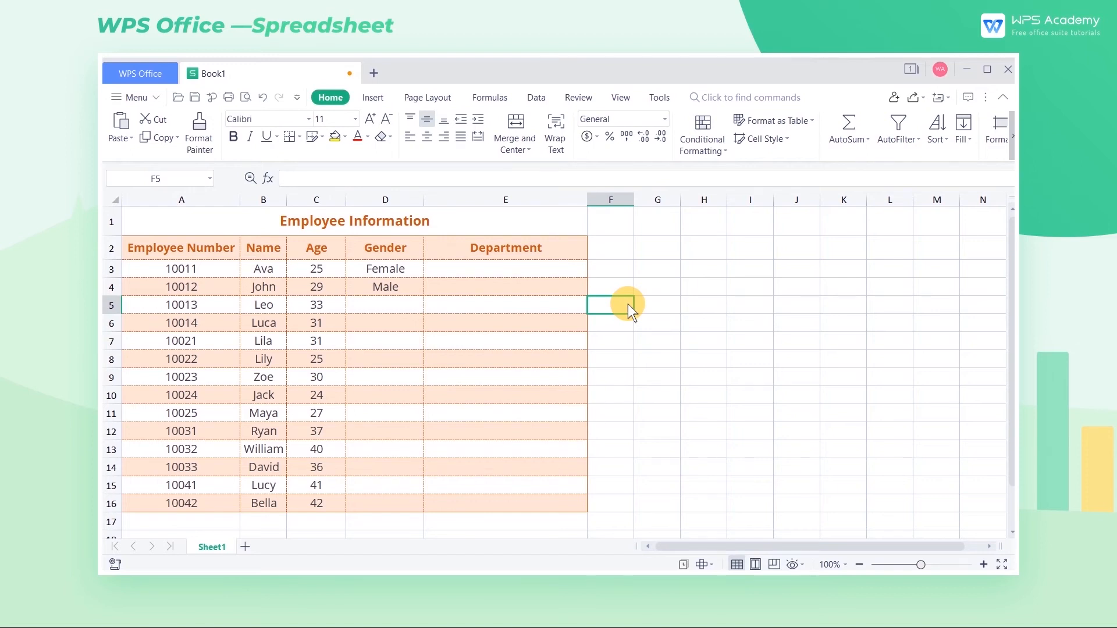
# Insert a manual drop-down list for E3:E16 with the choices Sales Department, Technical Department, Accounting Department and Administration Department.
pyautogui.moveTo(576, 272); pyautogui.dragTo(558, 495)
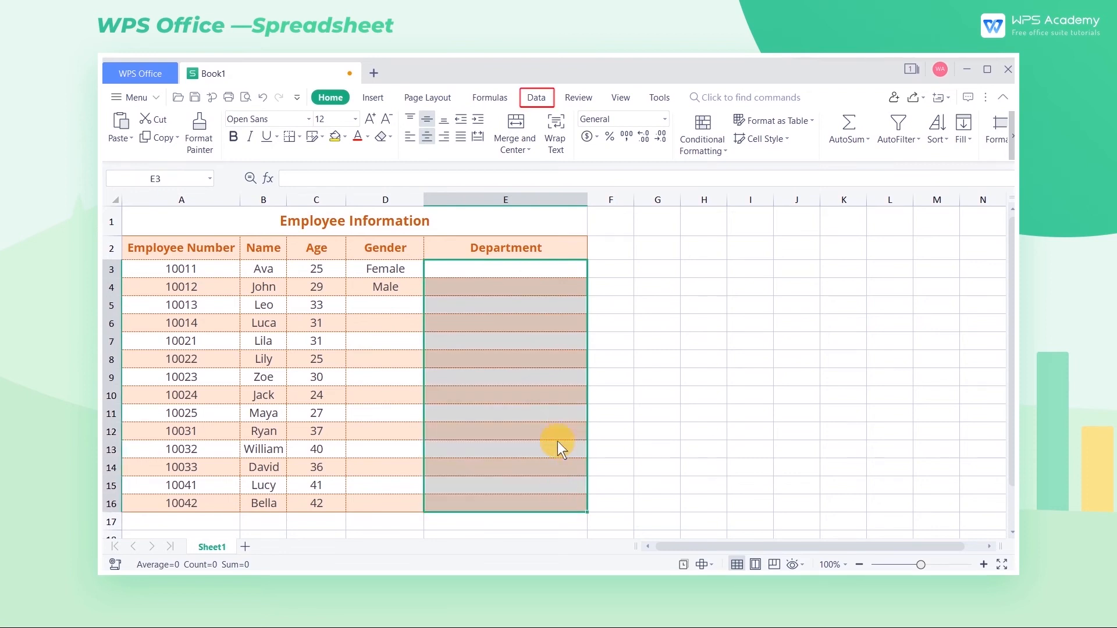
pyautogui.click(536, 98)
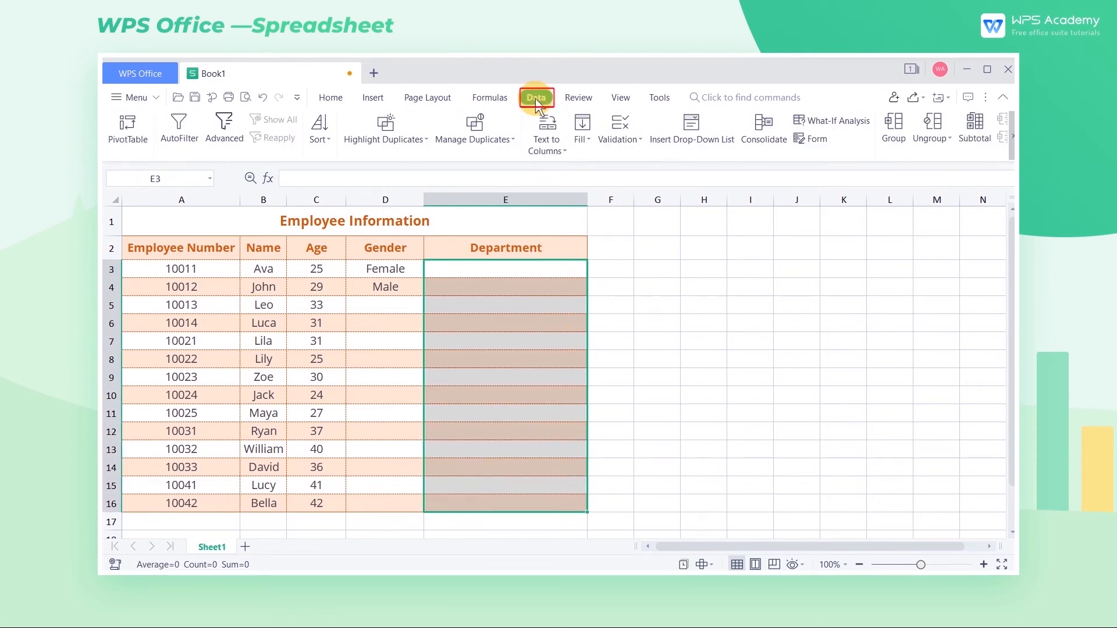
pyautogui.click(688, 132)
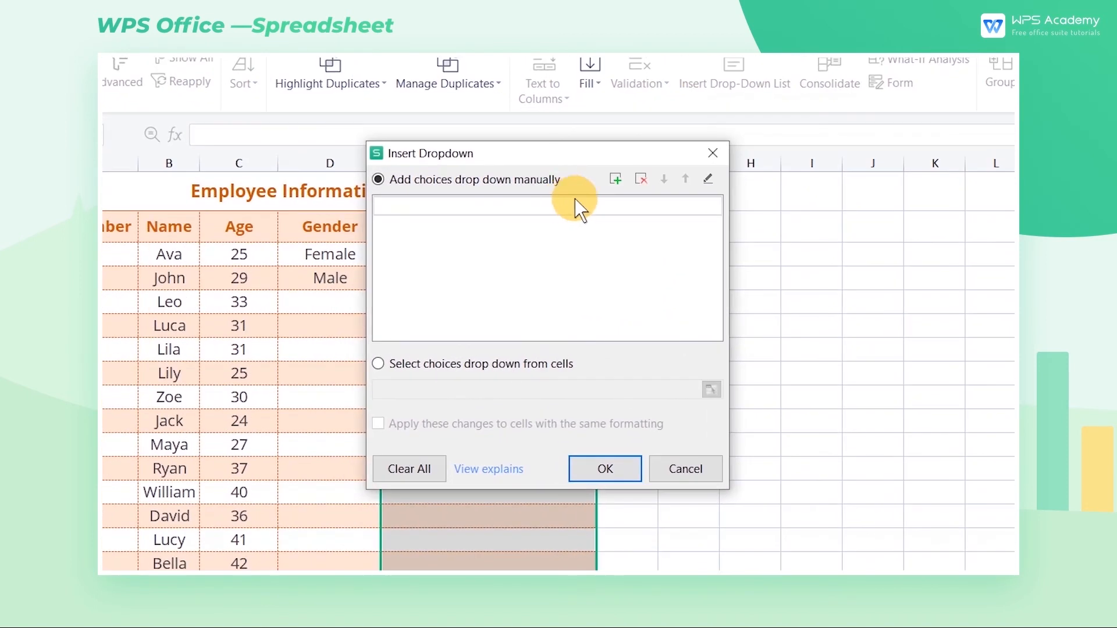
pyautogui.write('Sales Department')
pyautogui.click(616, 179)
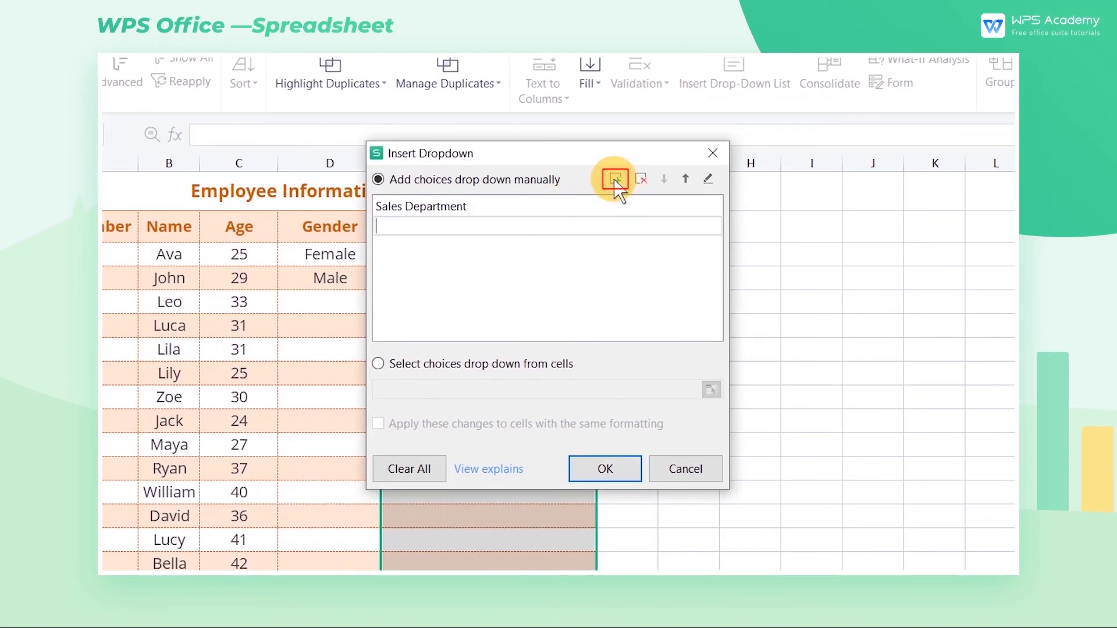
pyautogui.write('Technical Department')
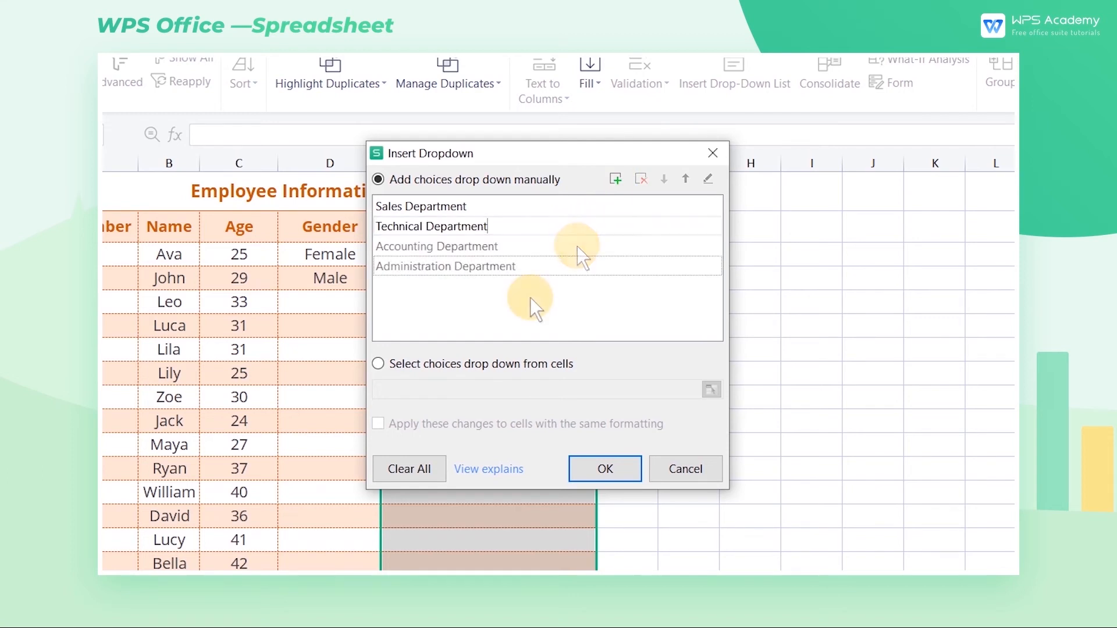
# Delete the Administration Department choice and apply the drop-down list to the Department column.
pyautogui.click(532, 267)
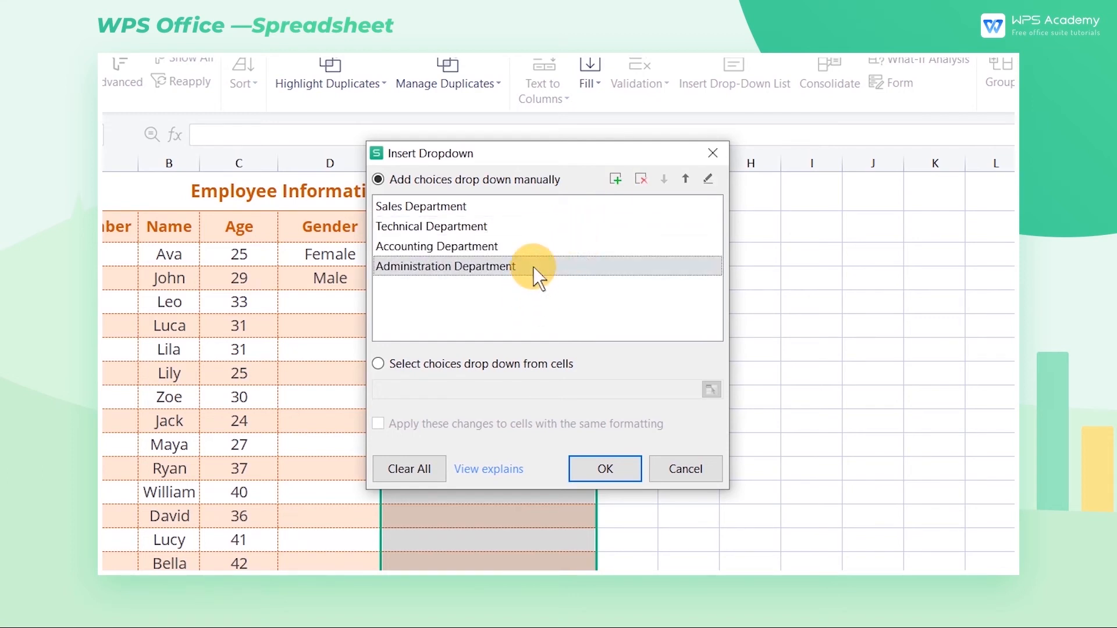
pyautogui.click(639, 181)
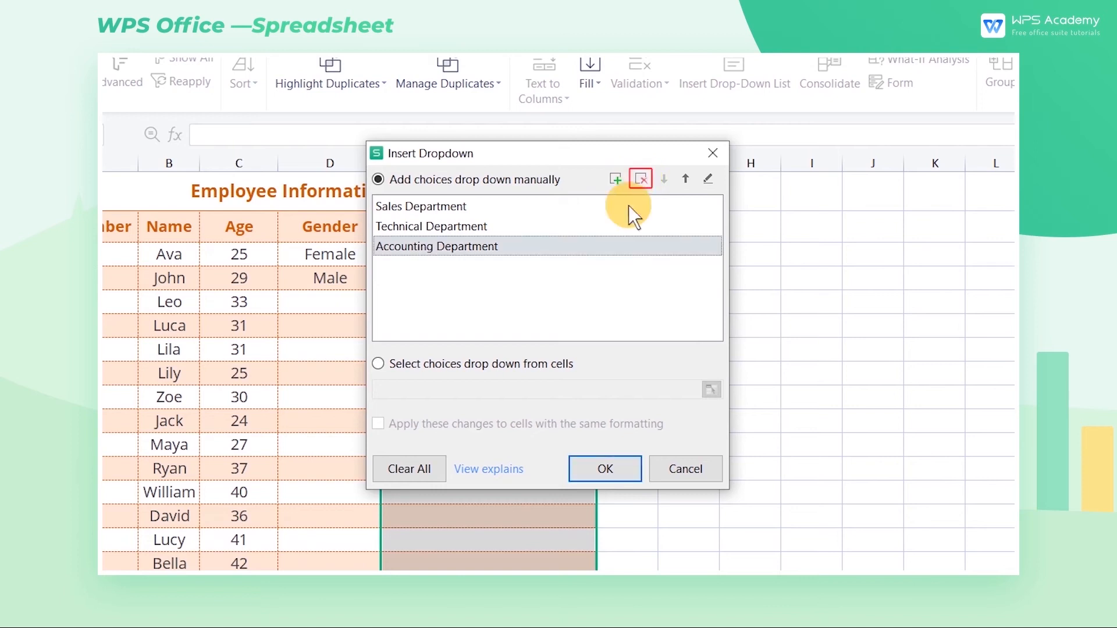
pyautogui.click(614, 464)
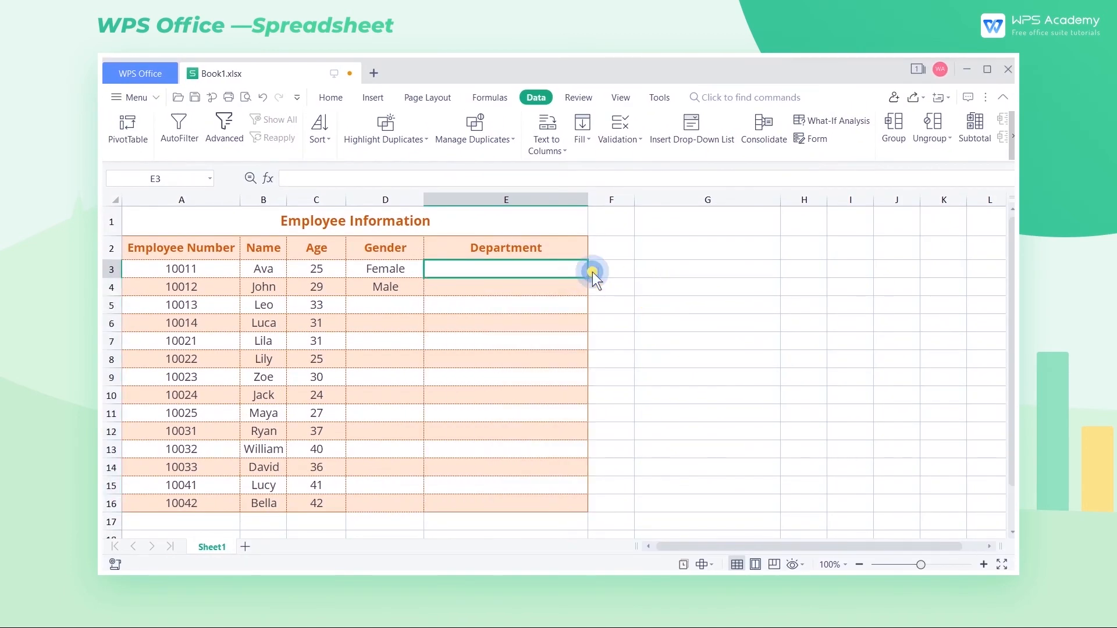
# Choose Sales Department in E3 and Technical Department in E4 from their drop-down lists.
pyautogui.click(593, 271)
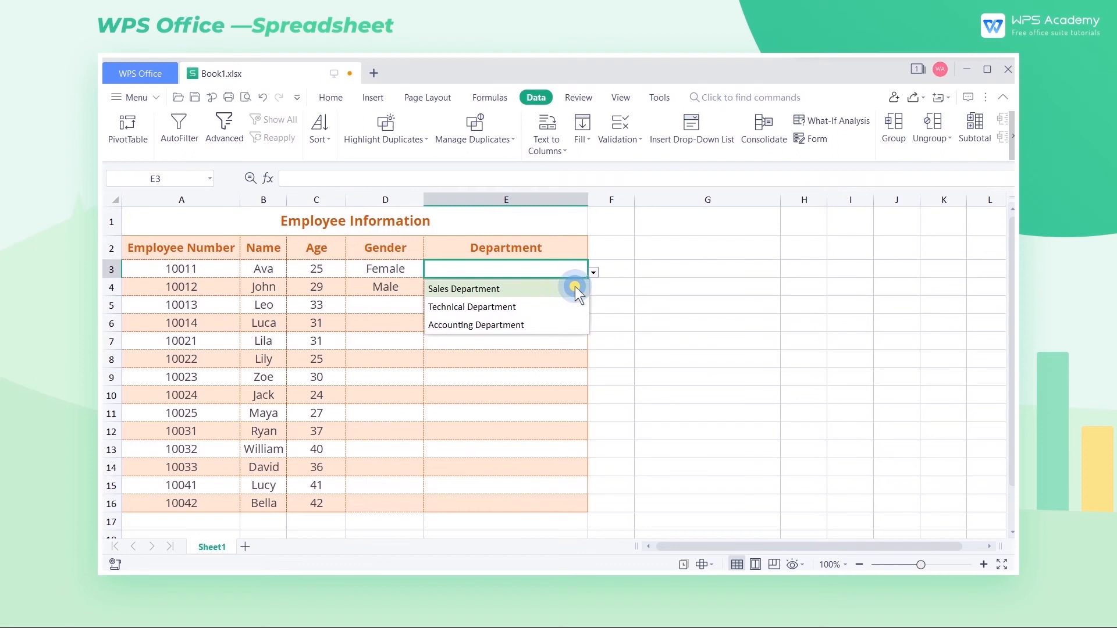
pyautogui.click(575, 286)
pyautogui.click(580, 289)
pyautogui.click(593, 290)
pyautogui.click(574, 324)
# Reorder the drop-down choices for E3:E16 by moving Accounting Department above Technical Department.
pyautogui.moveTo(561, 272); pyautogui.dragTo(541, 497)
pyautogui.click(681, 146)
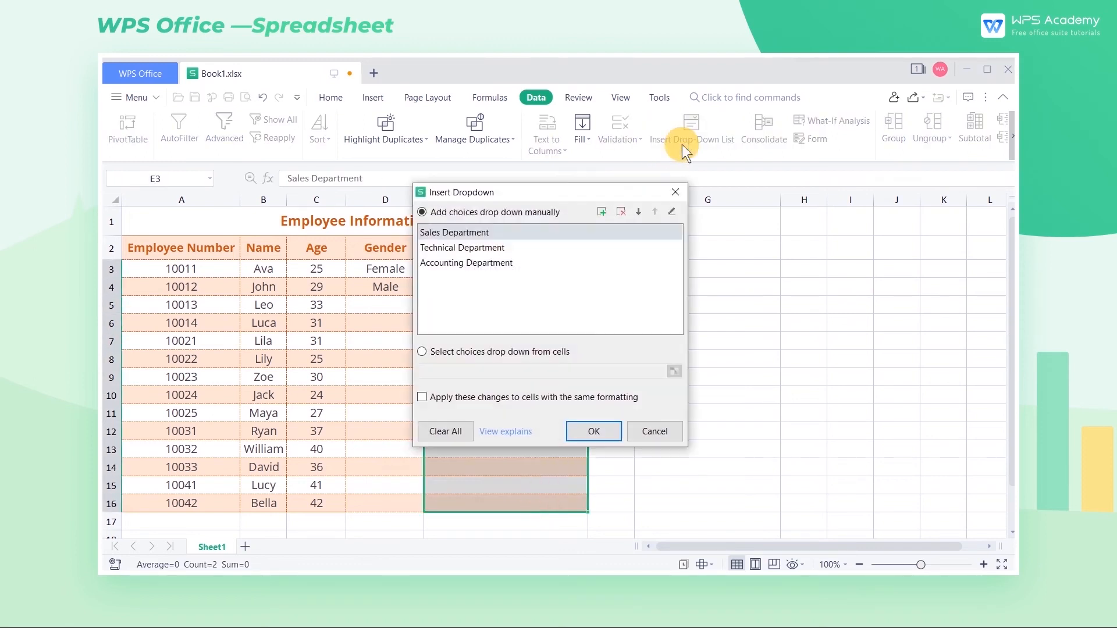
pyautogui.click(491, 263)
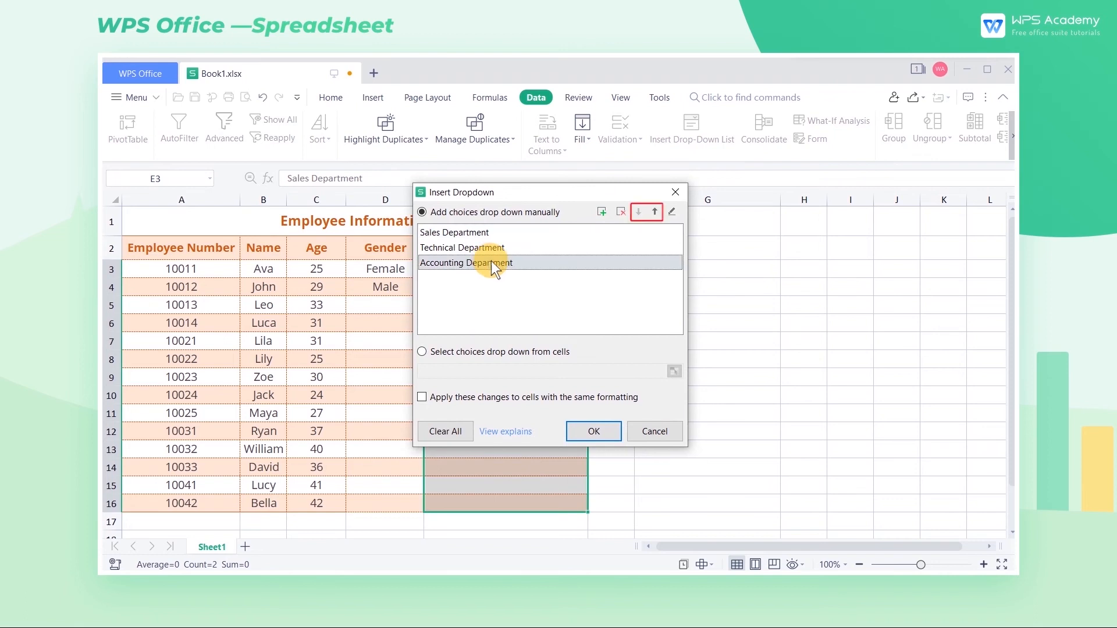
pyautogui.click(655, 212)
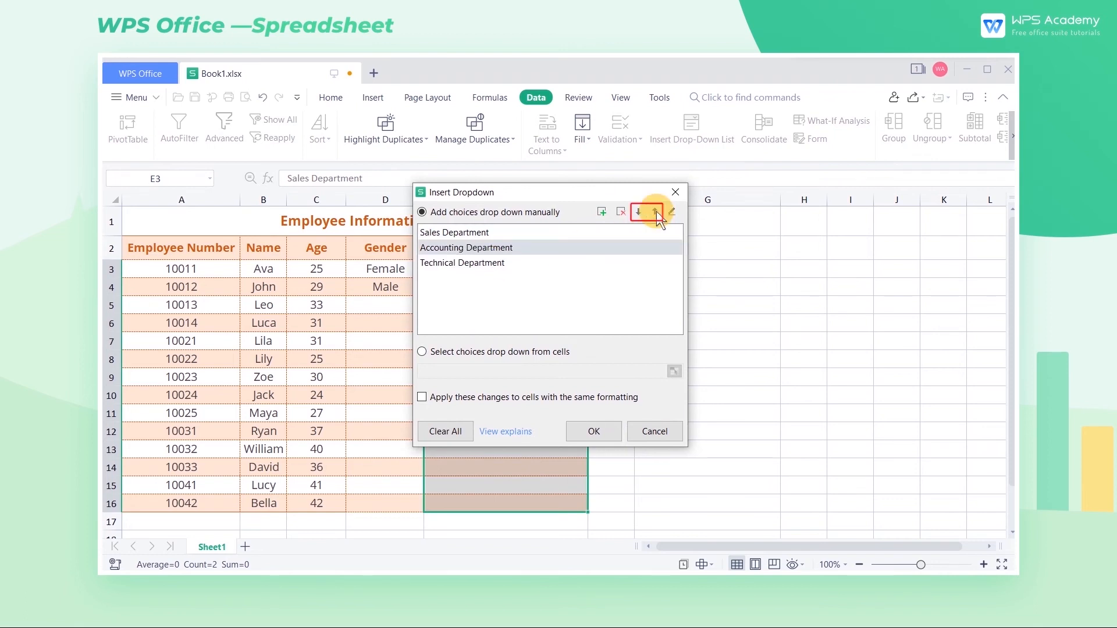
pyautogui.click(603, 430)
# Choose Accounting Department in E5 from the reordered drop-down list.
pyautogui.click(576, 303)
pyautogui.click(594, 309)
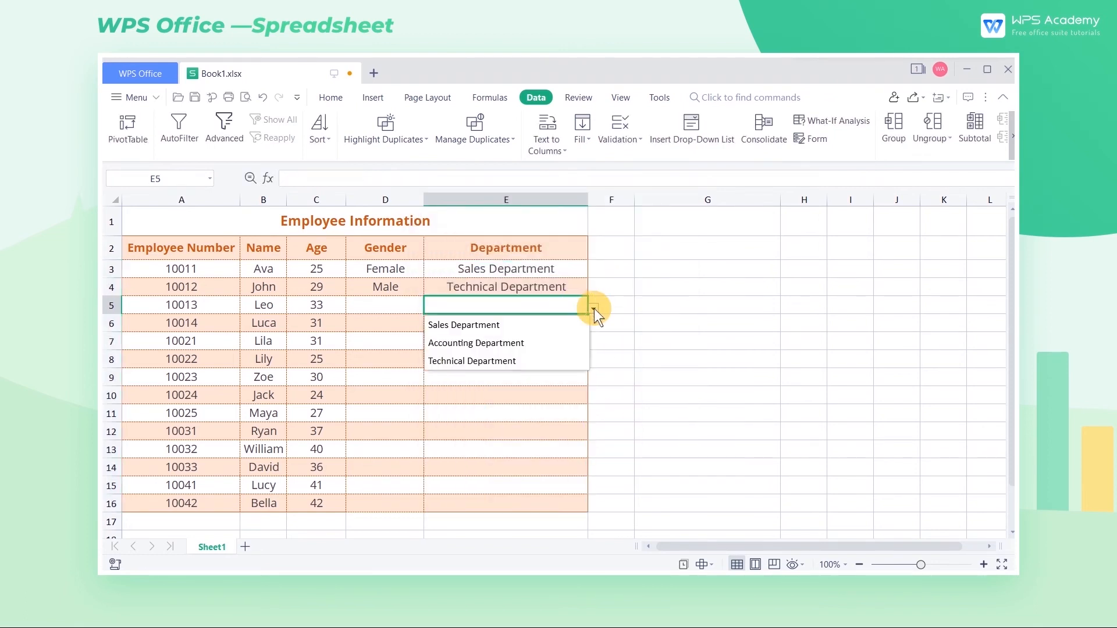
pyautogui.click(560, 343)
pyautogui.click(668, 306)
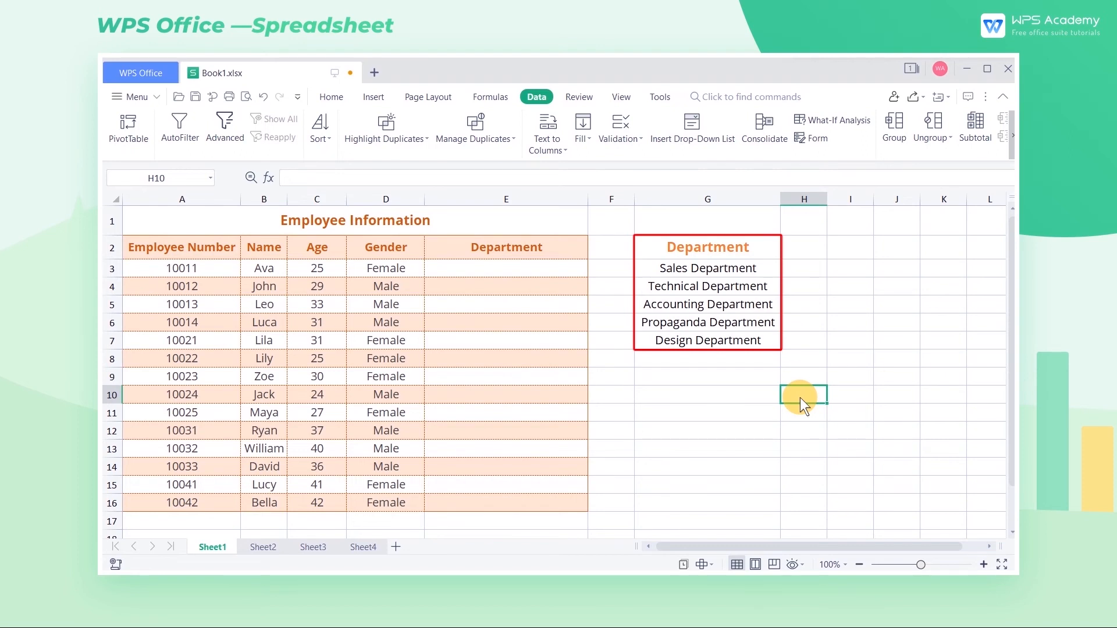
# Insert a drop-down list in the empty Department cells E3:E16, taking its choices from cells G3:G7.
pyautogui.moveTo(542, 277); pyautogui.dragTo(521, 510)
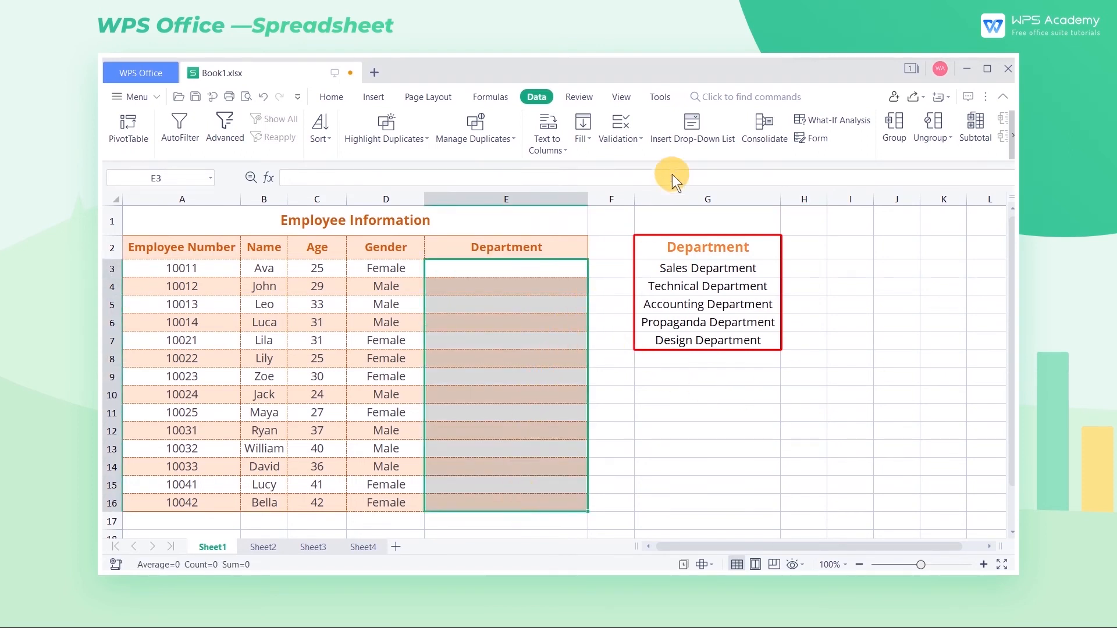
pyautogui.click(690, 132)
pyautogui.moveTo(622, 180); pyautogui.dragTo(524, 203)
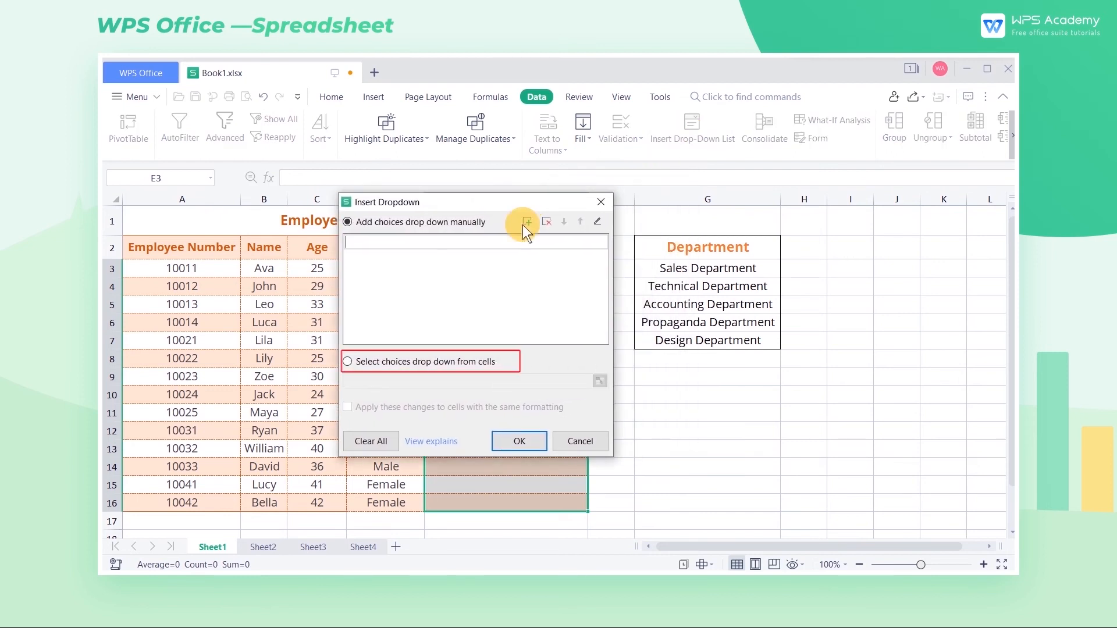
pyautogui.click(349, 361)
pyautogui.moveTo(701, 271); pyautogui.dragTo(703, 339)
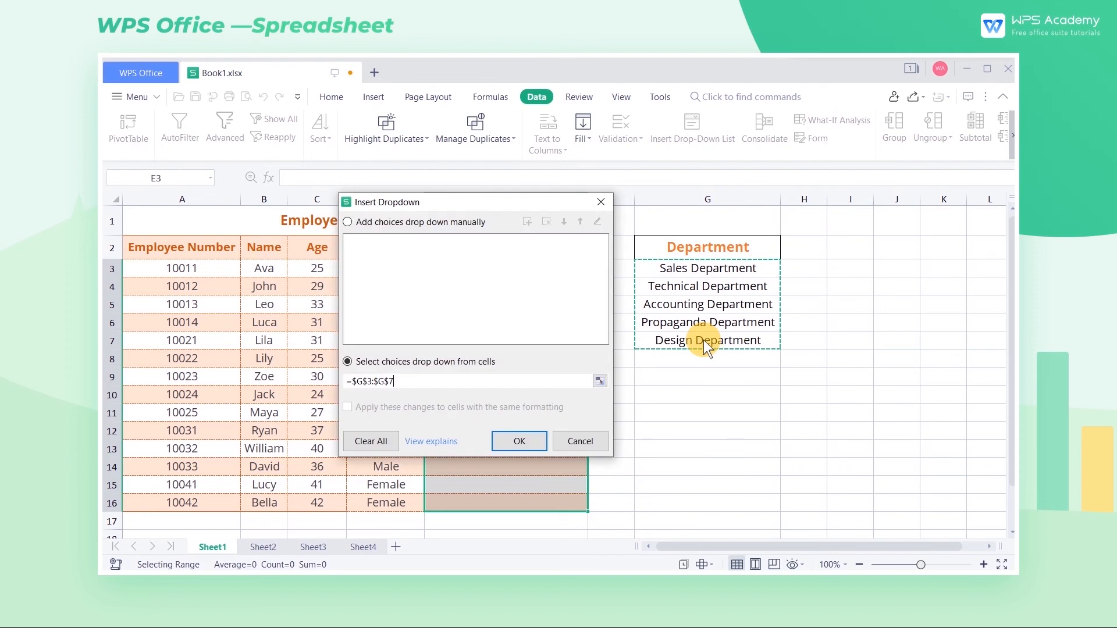
pyautogui.click(531, 442)
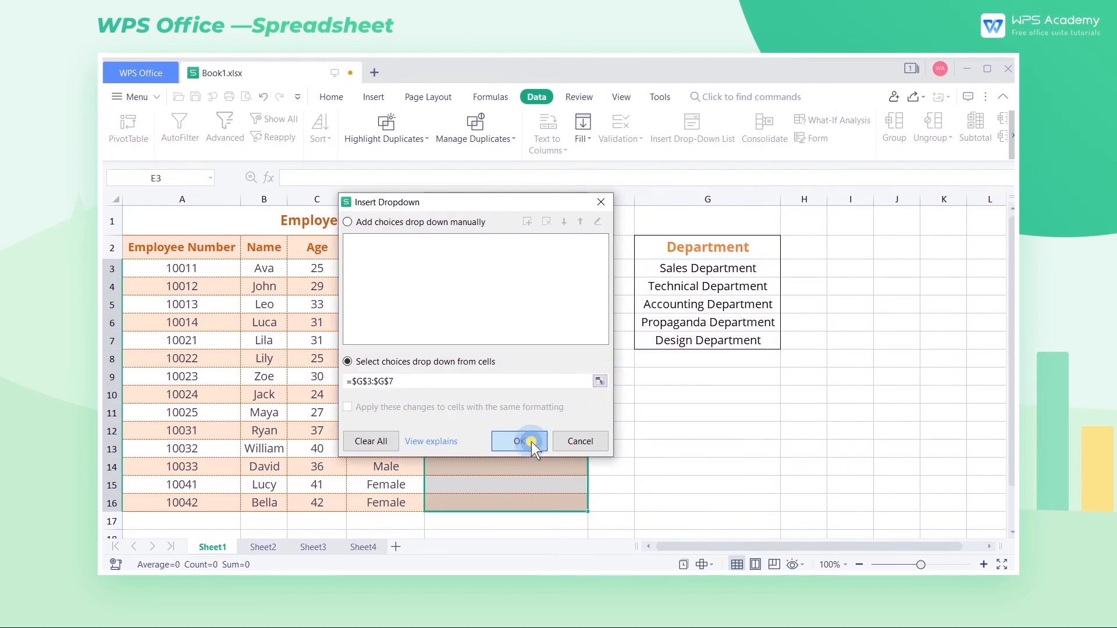
pyautogui.click(636, 401)
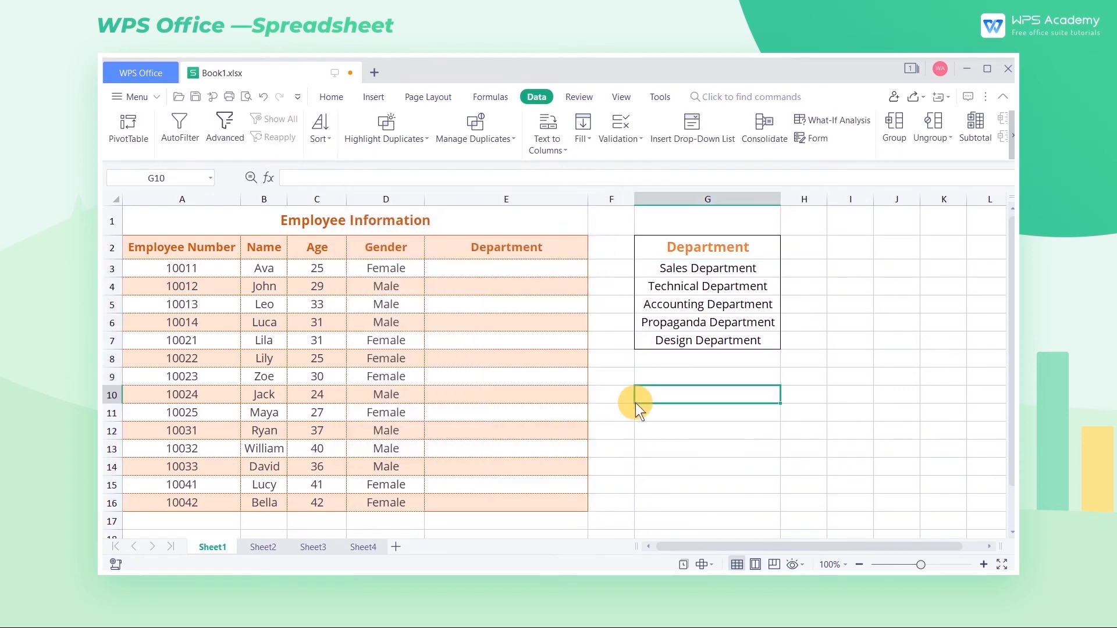
# Pick a department for E3 from the cell-based drop-down list.
pyautogui.click(581, 273)
pyautogui.click(593, 271)
pyautogui.click(563, 321)
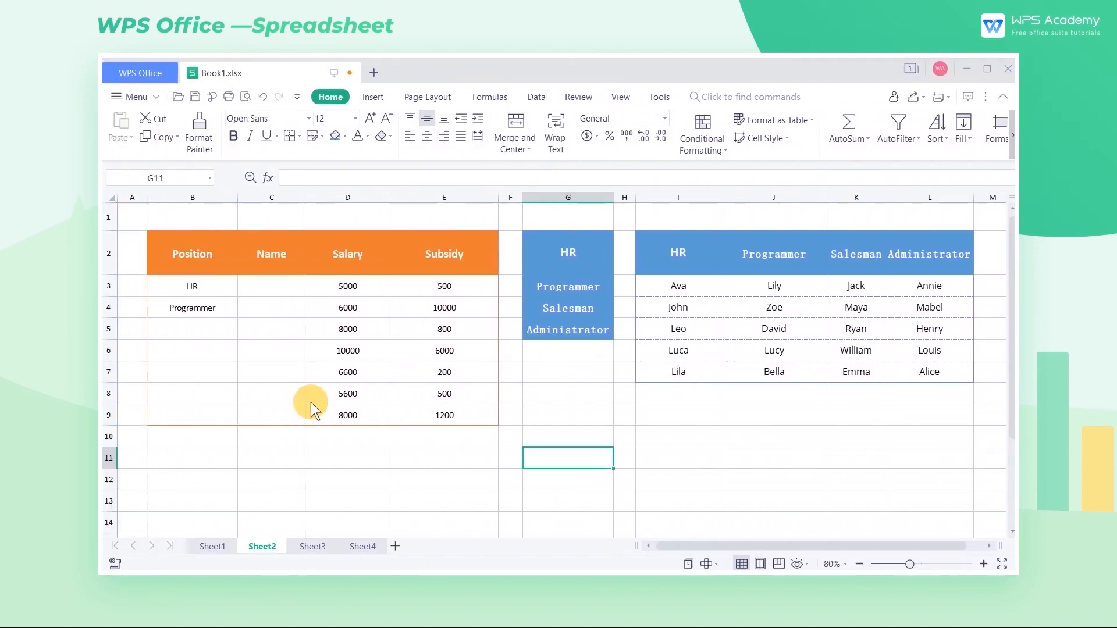
# Choose Salesman in B5 and Administrator in B6 from the Position drop-down lists on Sheet2.
pyautogui.click(228, 333)
pyautogui.click(244, 334)
pyautogui.click(211, 381)
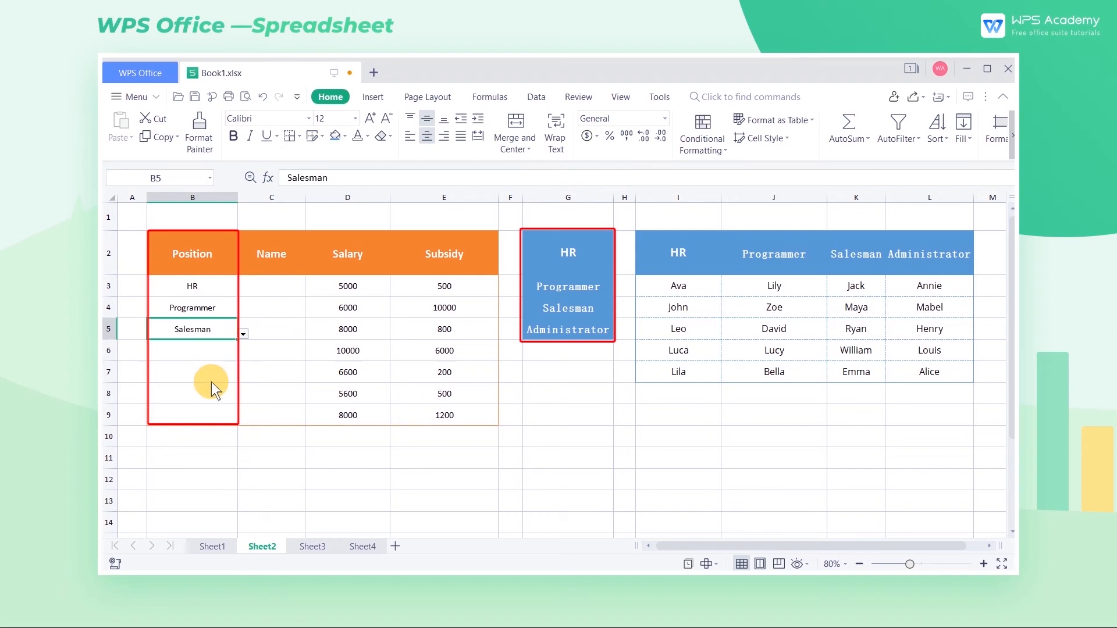
pyautogui.click(230, 355)
pyautogui.click(244, 355)
pyautogui.click(209, 423)
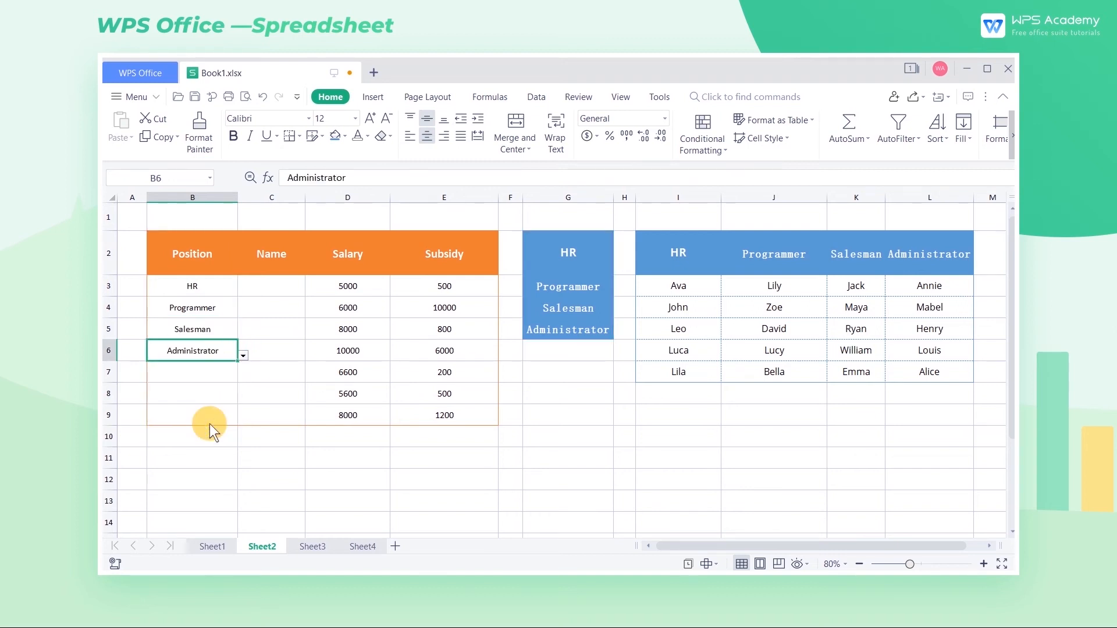
# Pick the third listed HR name in C3 and the third listed Programmer name in C4 from the dependent drop-downs.
pyautogui.click(284, 289)
pyautogui.click(310, 291)
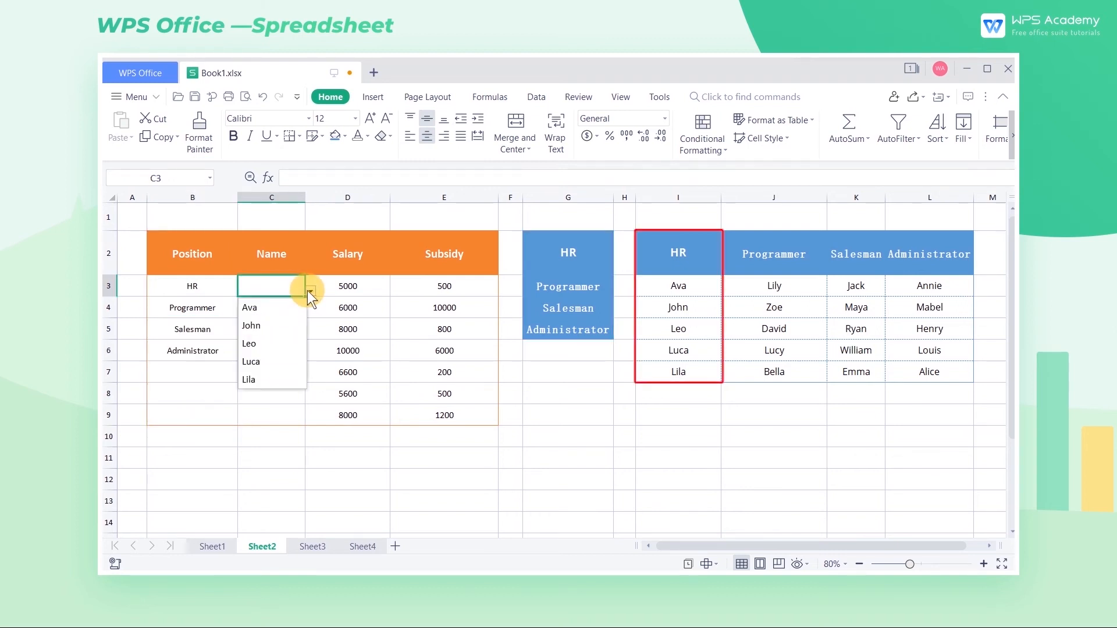
pyautogui.click(293, 342)
pyautogui.click(291, 320)
pyautogui.click(310, 312)
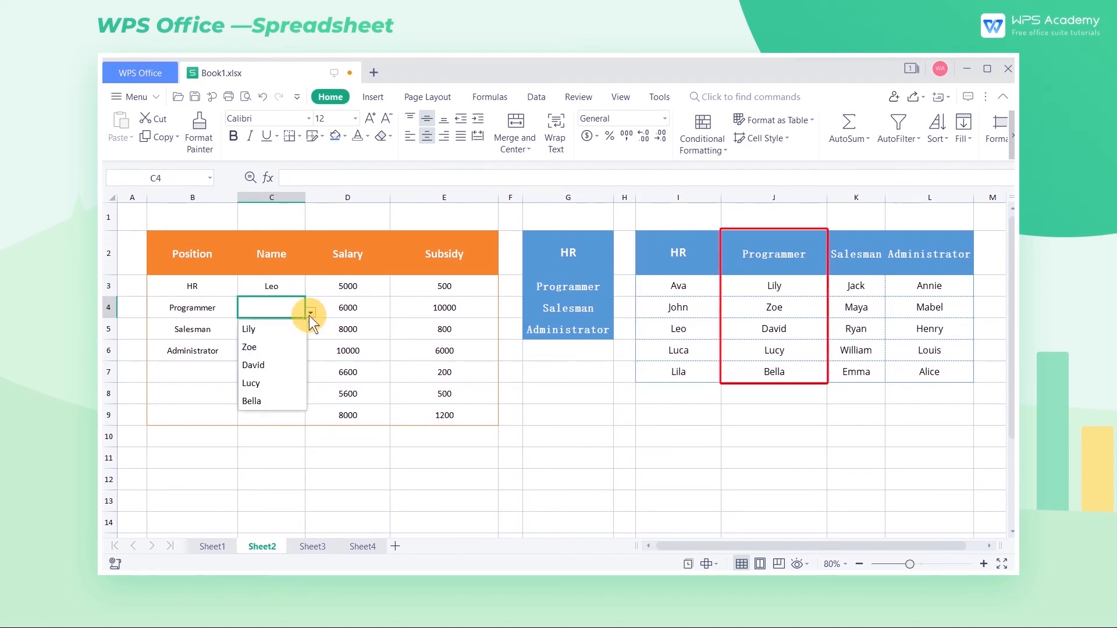
pyautogui.click(290, 364)
# Pick the fourth listed Salesman name in C5 and the first listed Administrator name in C6 from the dependent drop-downs.
pyautogui.click(294, 330)
pyautogui.click(311, 333)
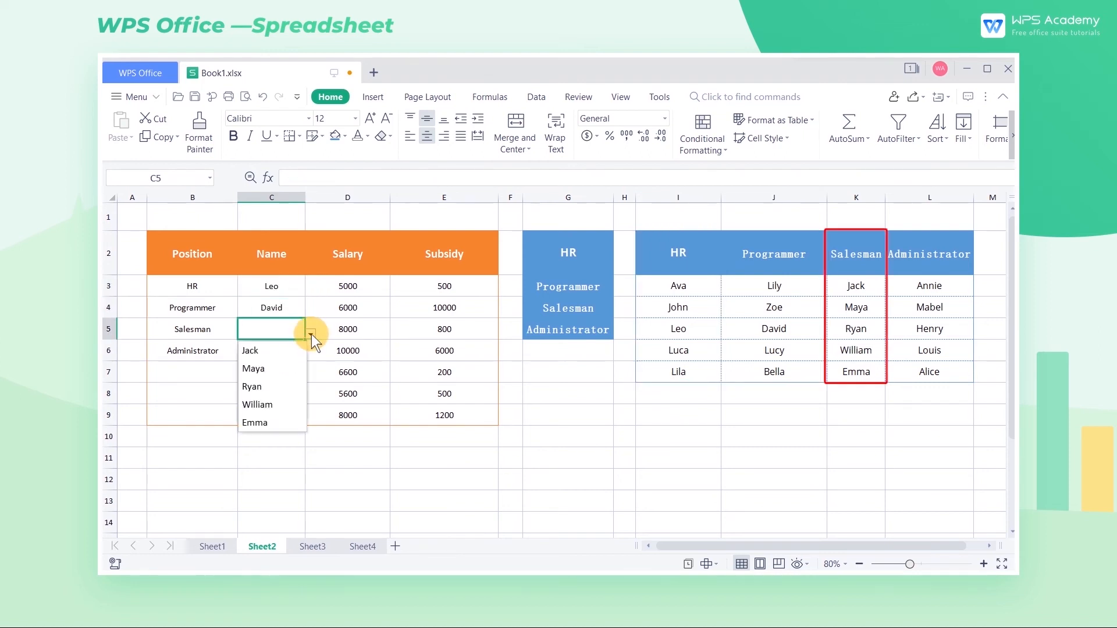
pyautogui.click(288, 404)
pyautogui.click(291, 349)
pyautogui.click(310, 353)
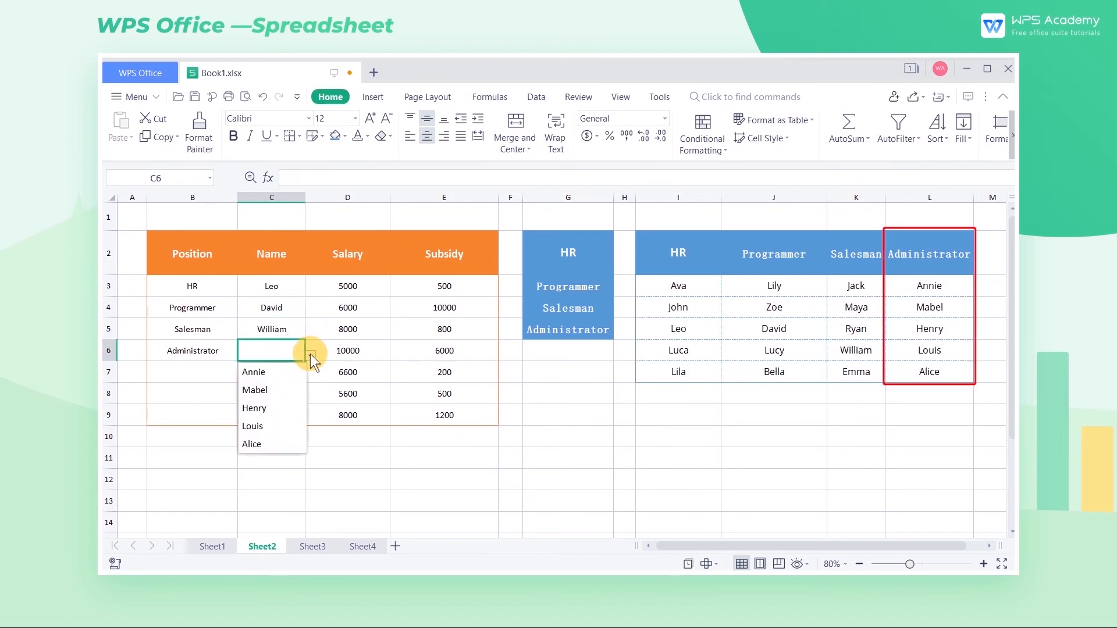
pyautogui.click(302, 369)
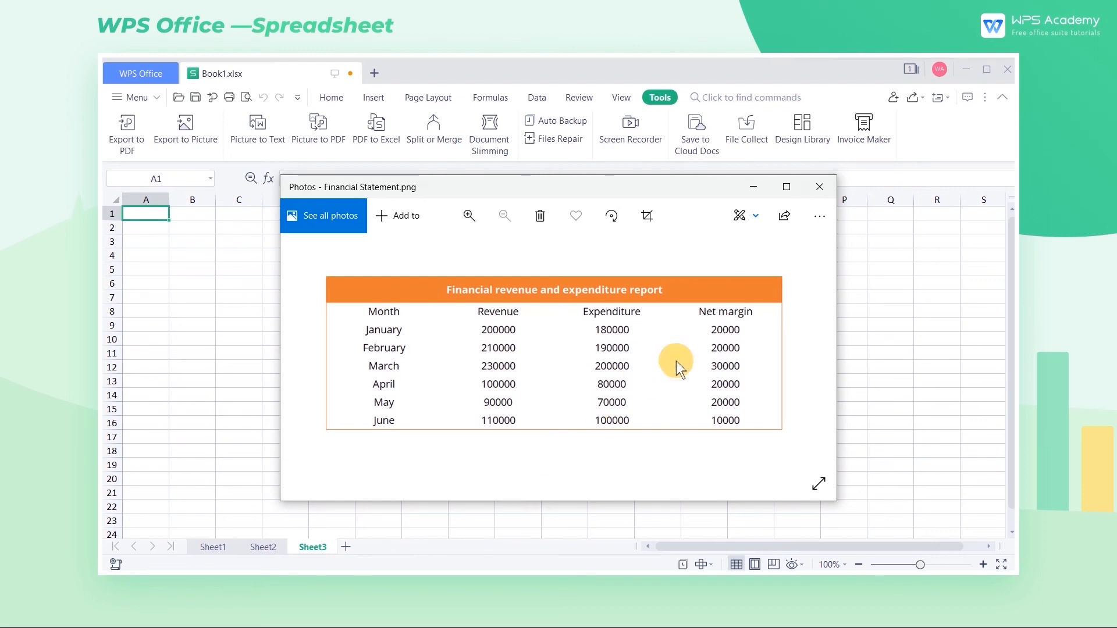
# Close the photo preview and import the Financial Statement picture from the Desktop folder 3 into the WPS OCR picture-to-text tool.
pyautogui.click(811, 192)
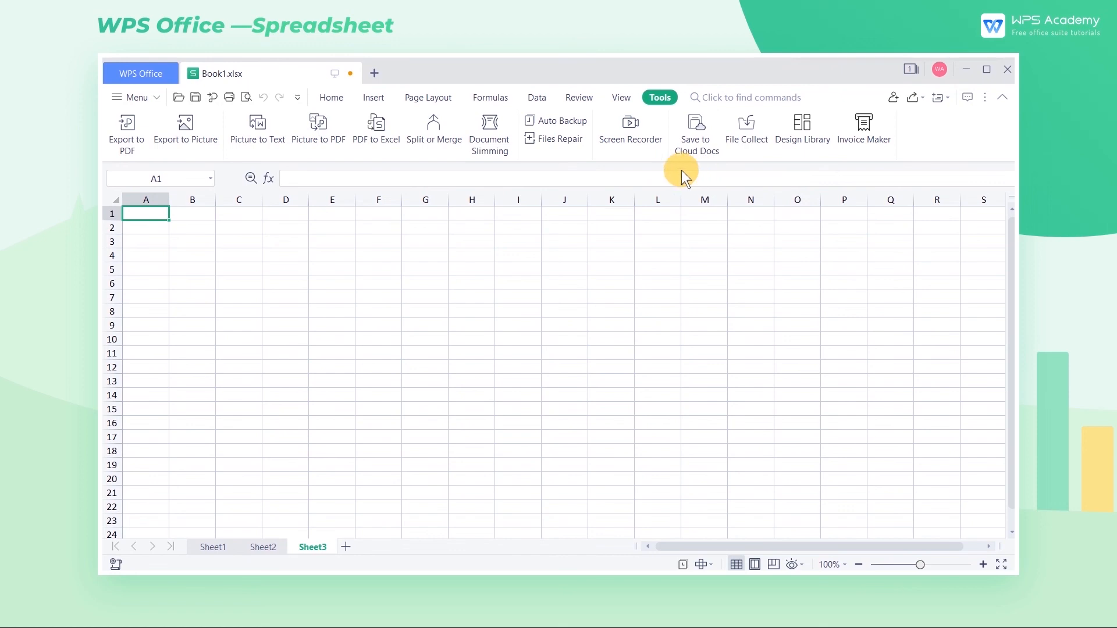
pyautogui.click(229, 125)
pyautogui.moveTo(528, 178); pyautogui.dragTo(593, 121)
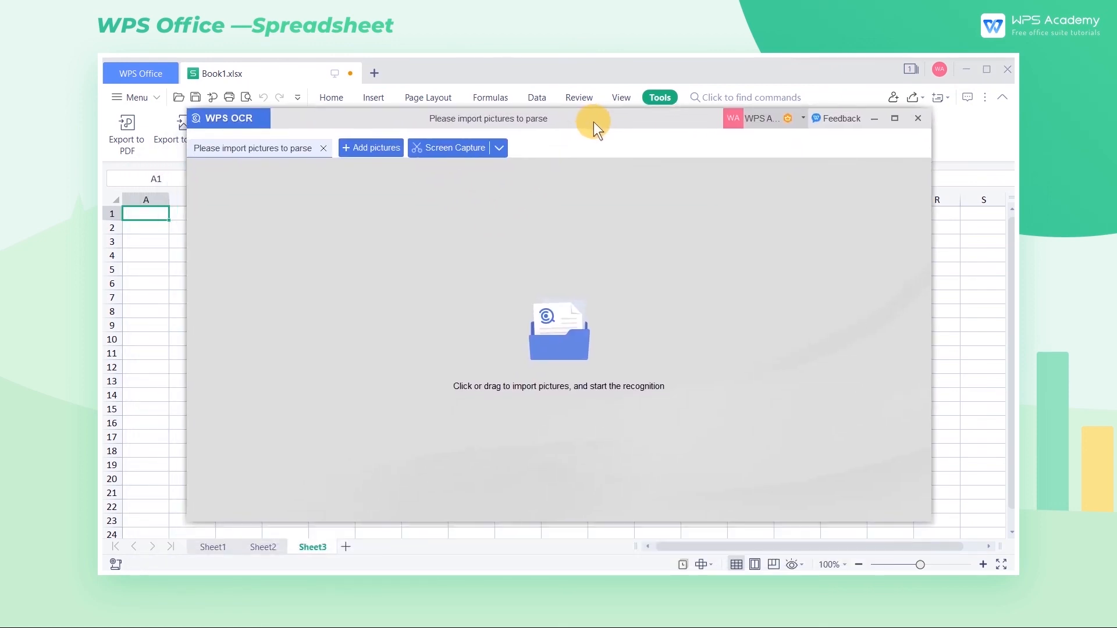
pyautogui.click(544, 331)
pyautogui.click(366, 245)
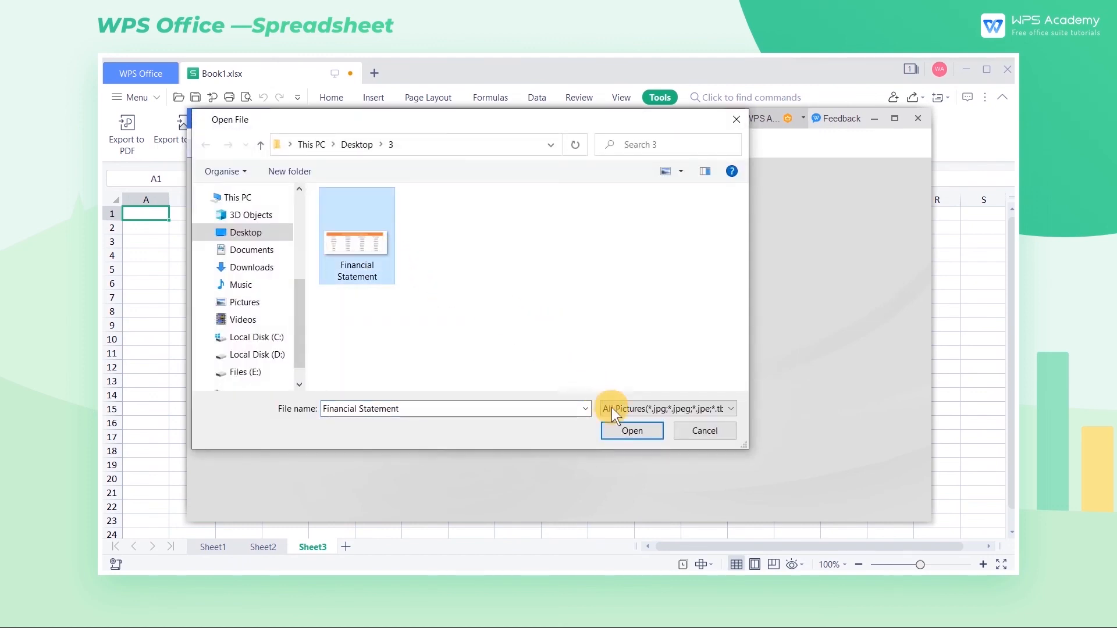
pyautogui.click(635, 430)
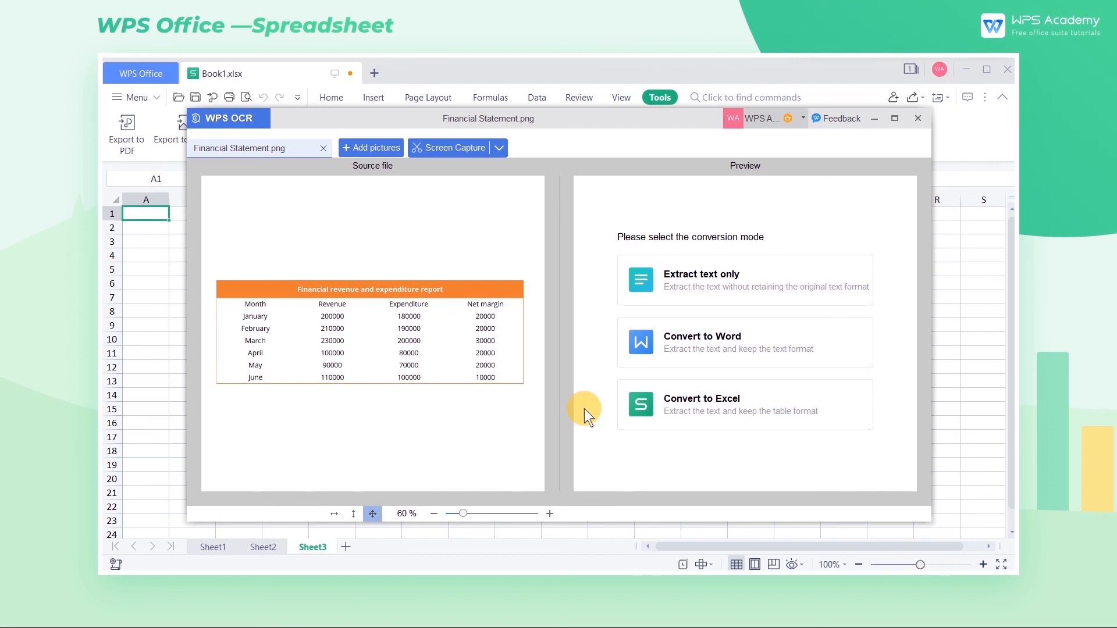
# Convert the imported picture to Excel in xlsx format, using the original file path as the output location.
pyautogui.click(659, 403)
pyautogui.click(688, 264)
pyautogui.click(686, 286)
pyautogui.click(680, 301)
pyautogui.click(674, 323)
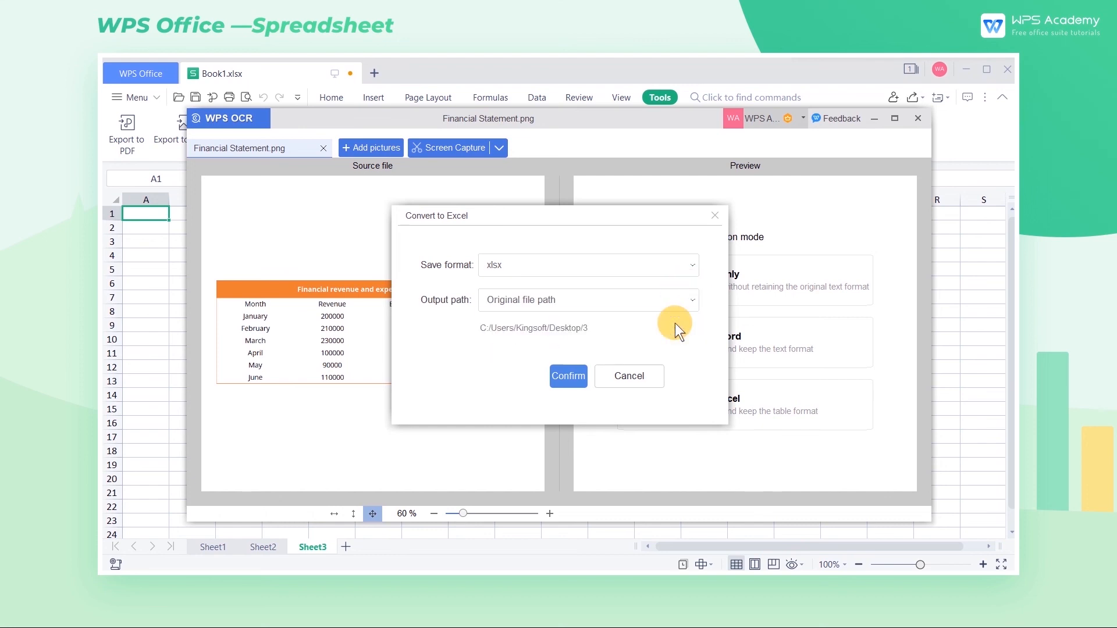
pyautogui.click(575, 374)
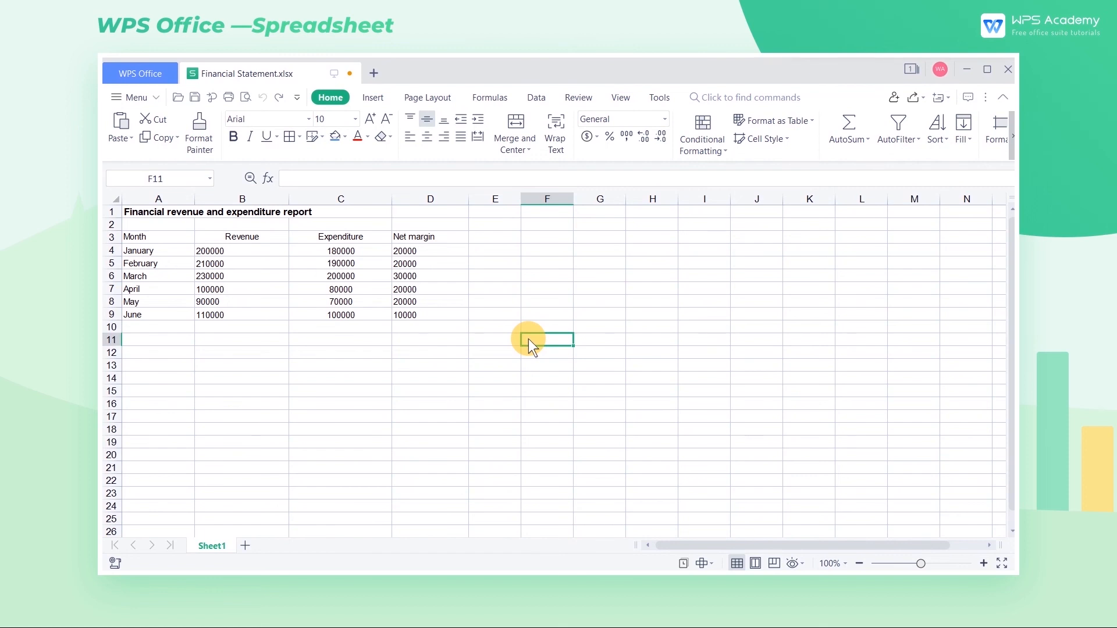
# Merge and center the report title across A1:D1 and center the contents of A1:D9 horizontally.
pyautogui.moveTo(175, 213); pyautogui.dragTo(461, 212)
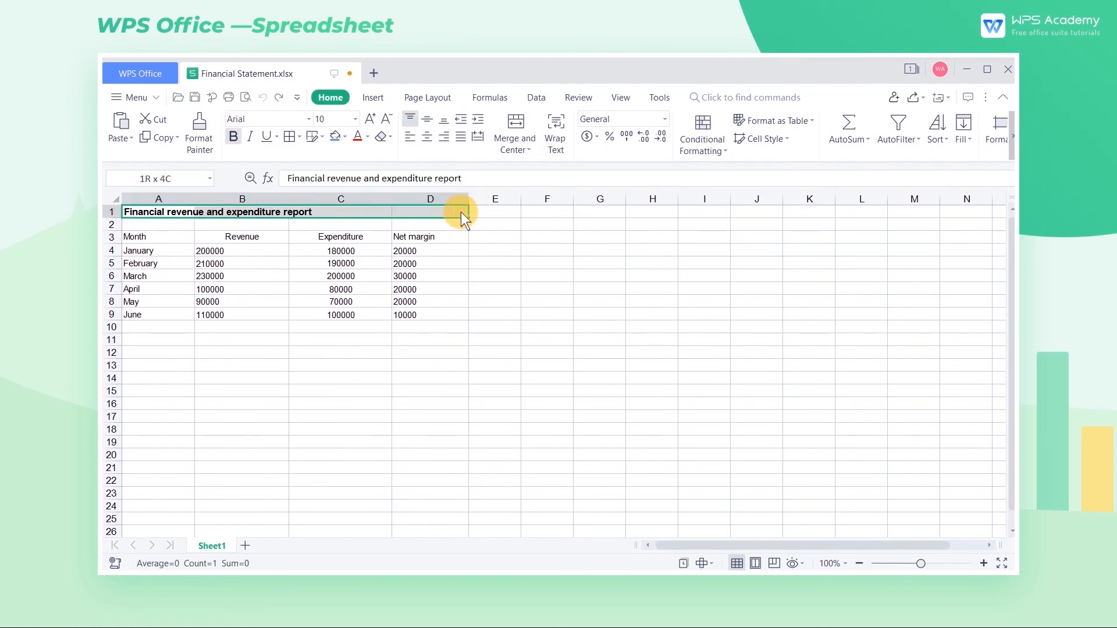
pyautogui.click(503, 123)
pyautogui.moveTo(174, 212); pyautogui.dragTo(431, 259)
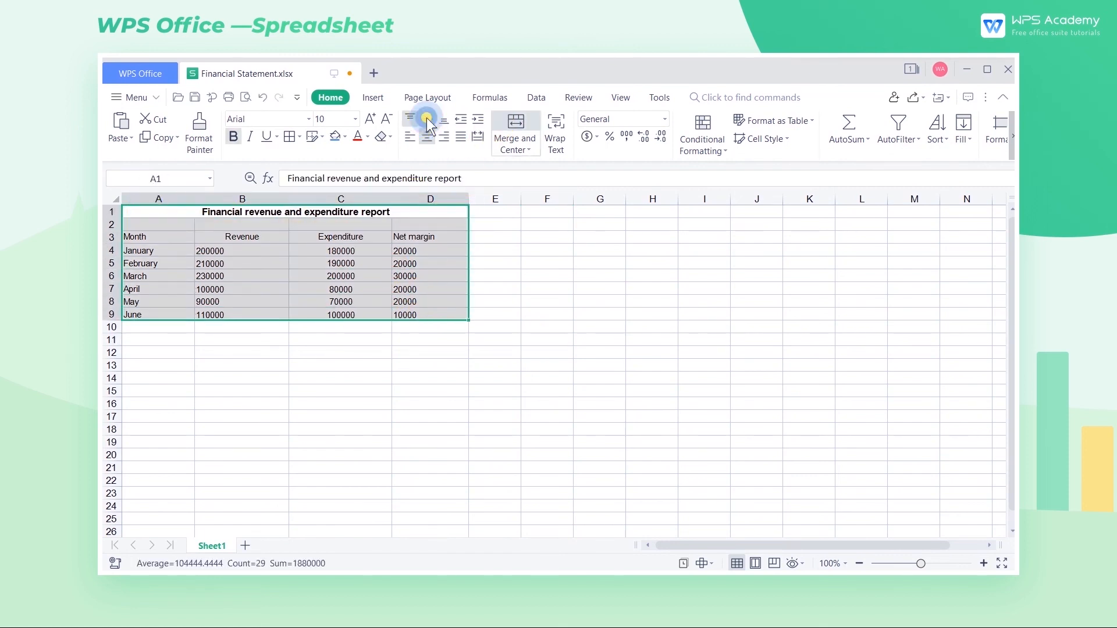
pyautogui.click(428, 138)
# Format A1:D9 as a table with the First Row style that has an orange header and plain white rows.
pyautogui.click(784, 123)
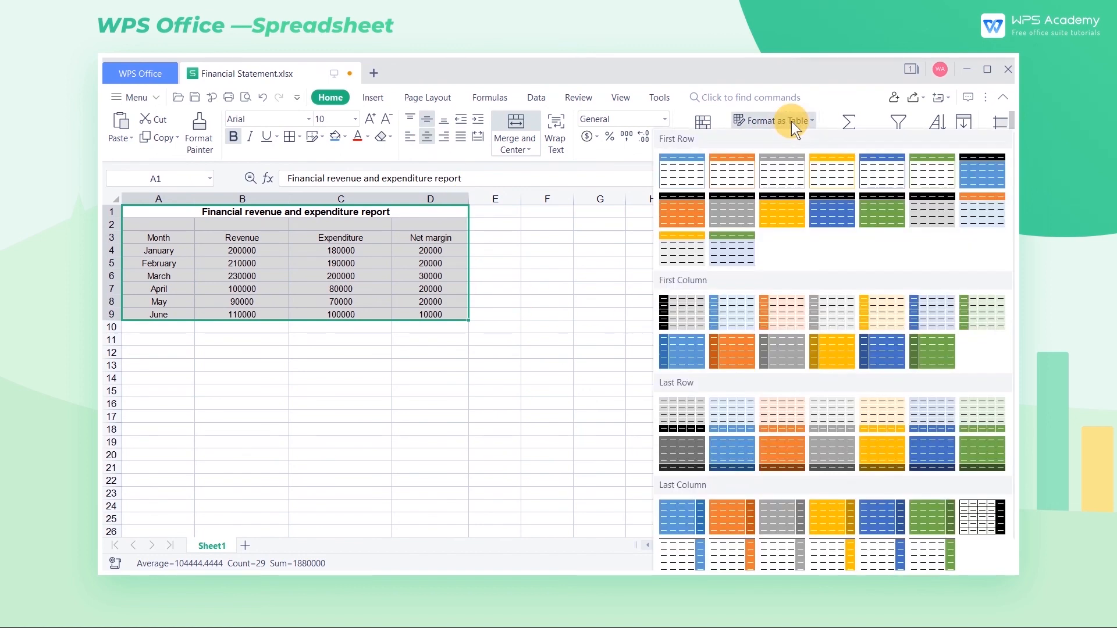
pyautogui.click(745, 175)
pyautogui.click(565, 384)
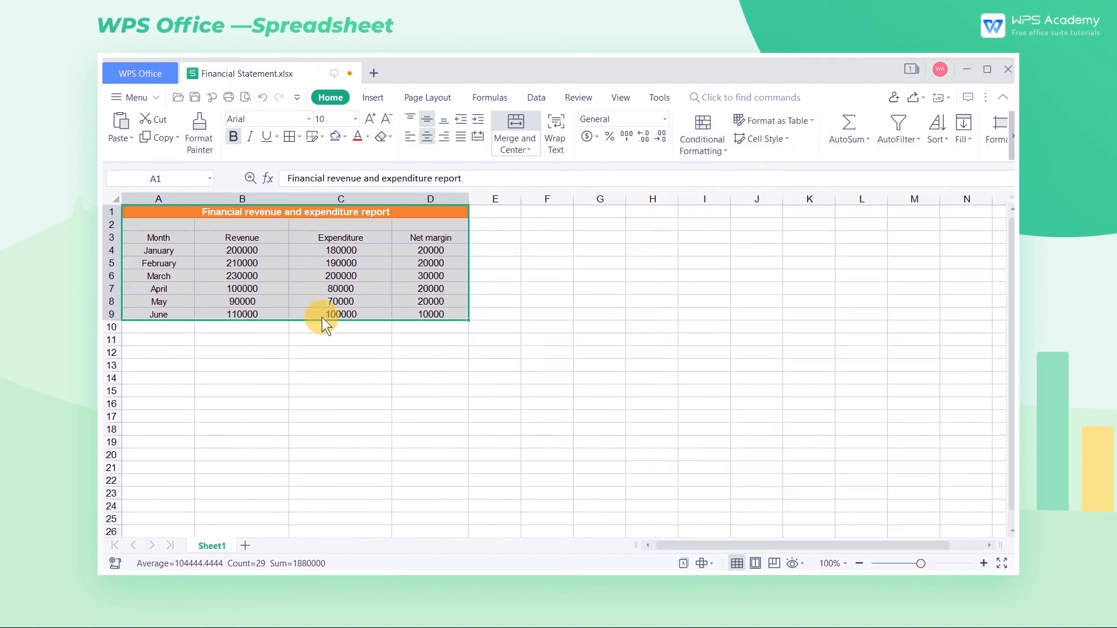
# Increase the height of all rows in the sheet slightly and clear the whole-sheet selection.
pyautogui.click(117, 200)
pyautogui.moveTo(114, 219); pyautogui.dragTo(114, 224)
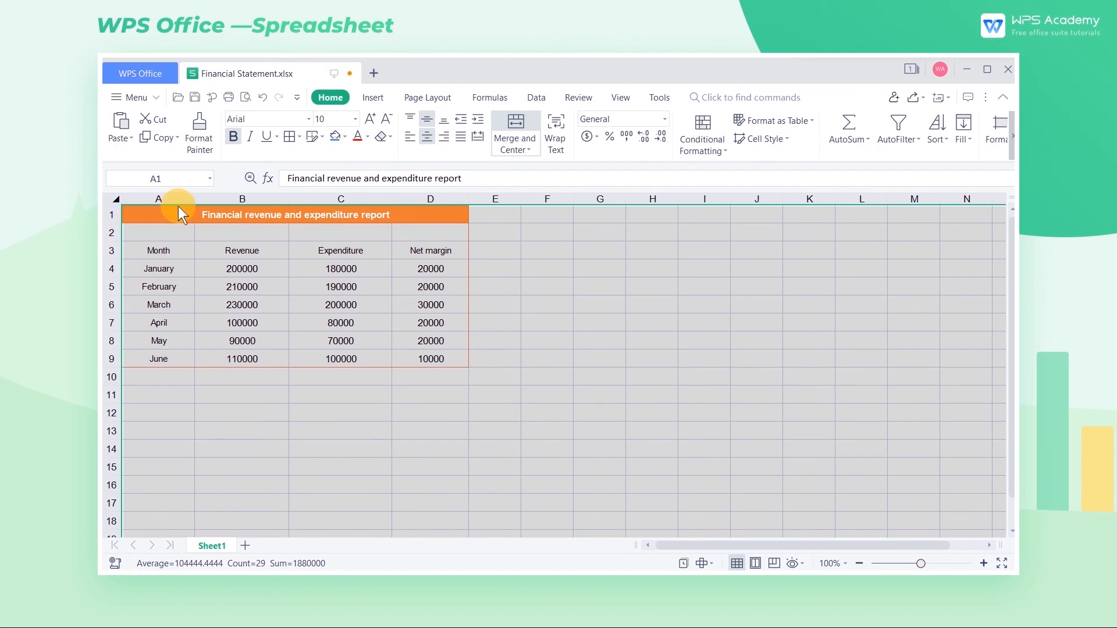
pyautogui.click(531, 321)
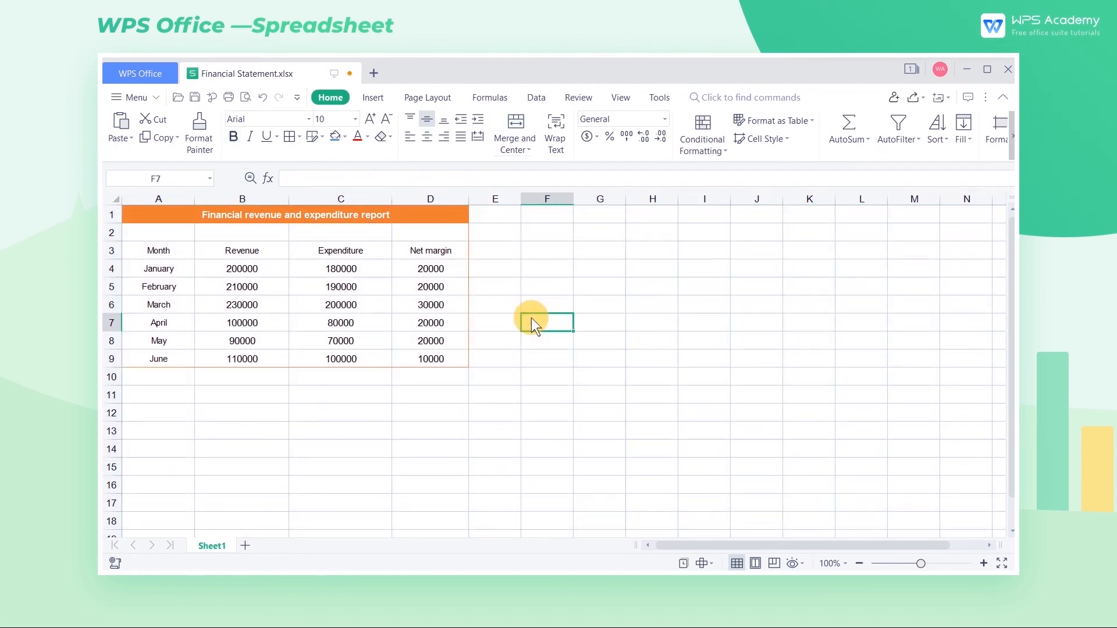